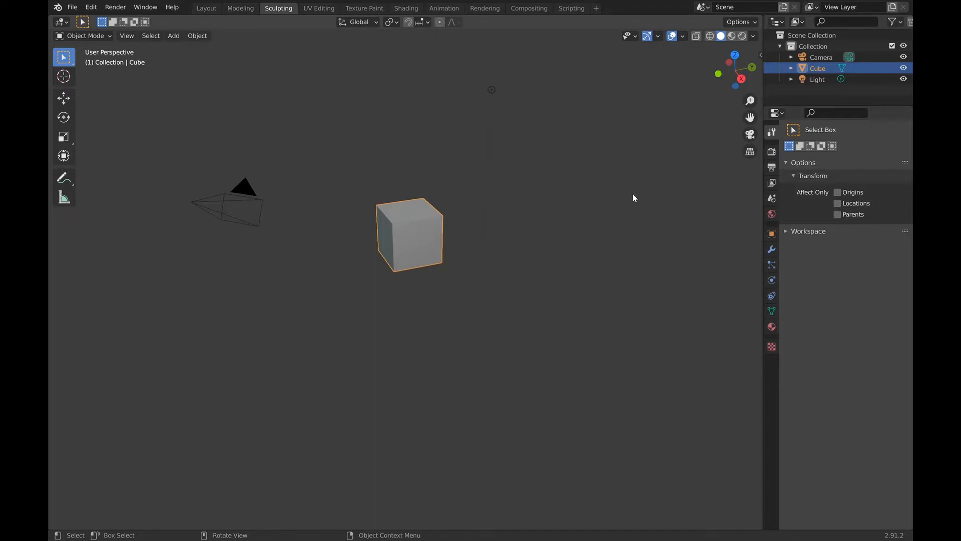
Delete the default cube from the scene.
middle_click_drag(633, 193, 529, 242)
middle_click_drag(485, 203, 490, 210, "shift")
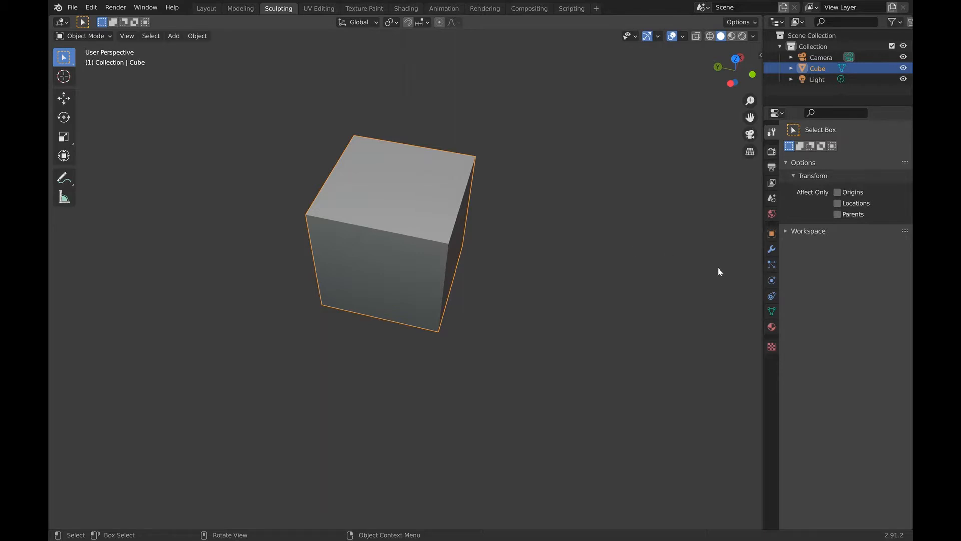
middle_click_drag(398, 224, 398, 224)
key("Delete")
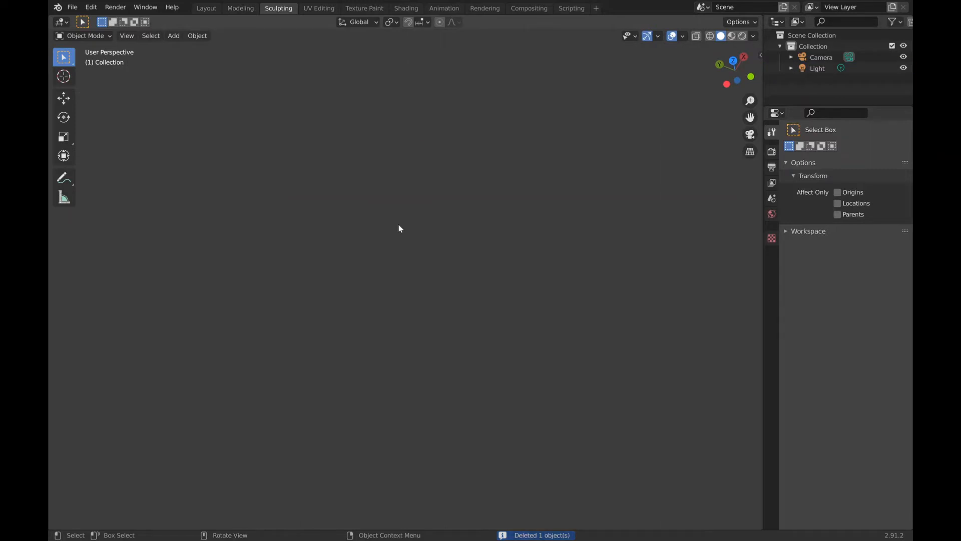
Add a UV sphere mesh to the scene.
key("shift")
key("shift+a")
mouse_move(398, 224)
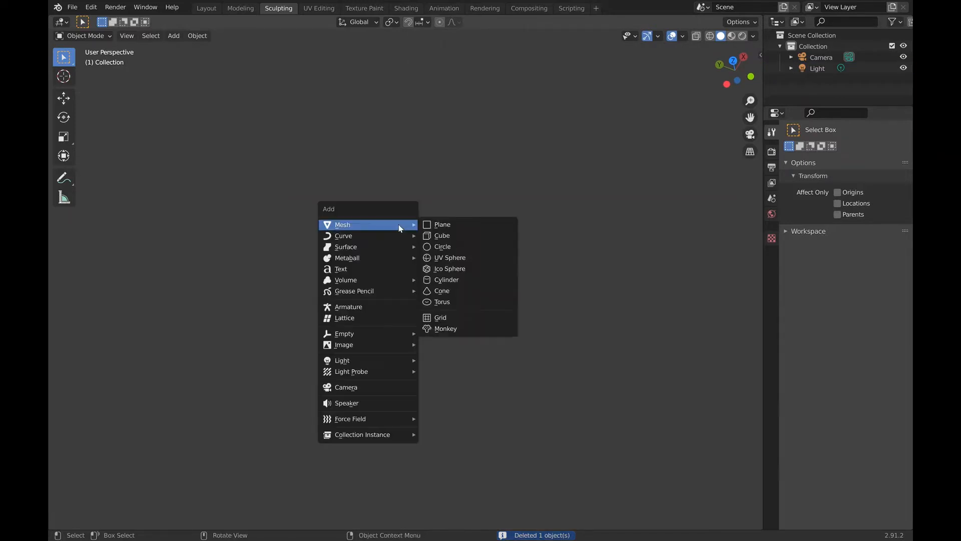
left_click(446, 258)
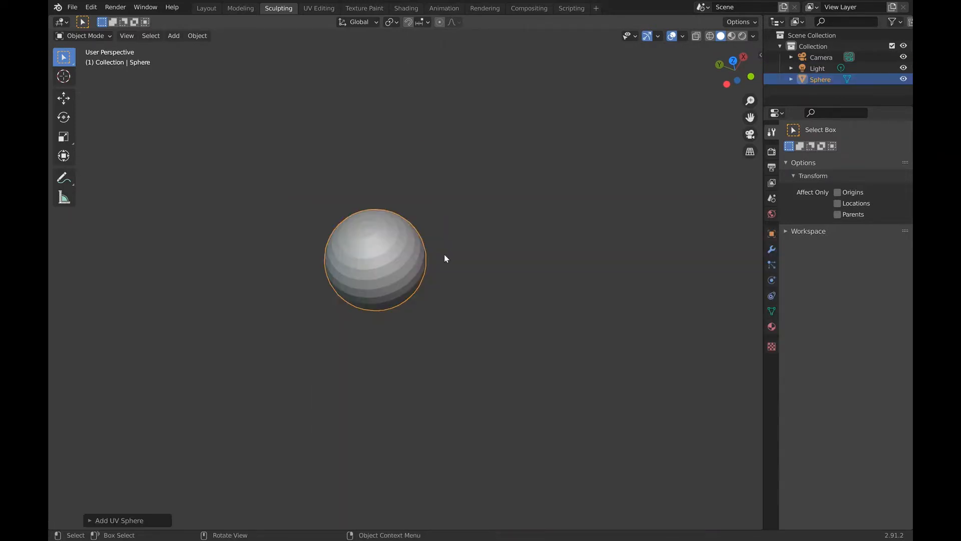
Scale the sphere along the global Y axis to about 12 times its length, forming an elongated spindle.
scroll(445, 255, "up", 4)
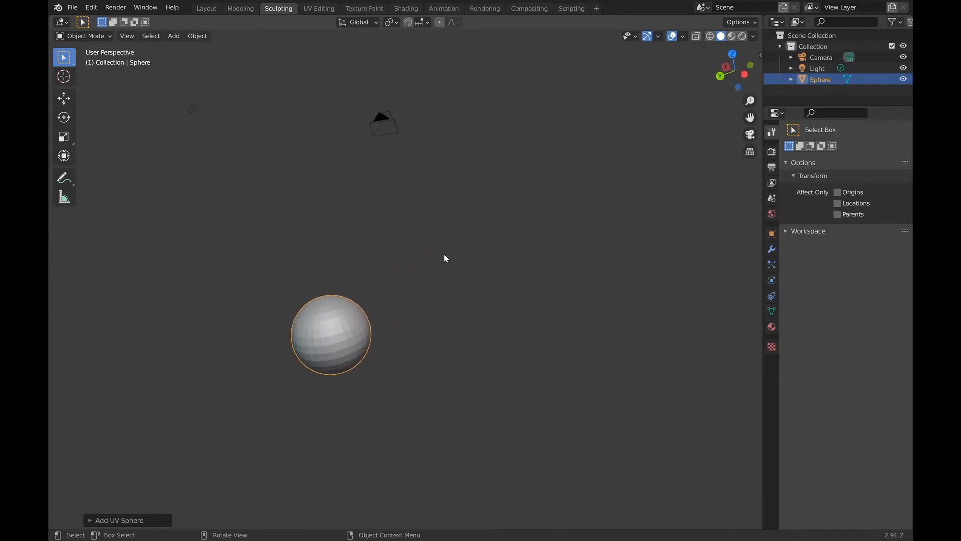
scroll(444, 255, "down", 7)
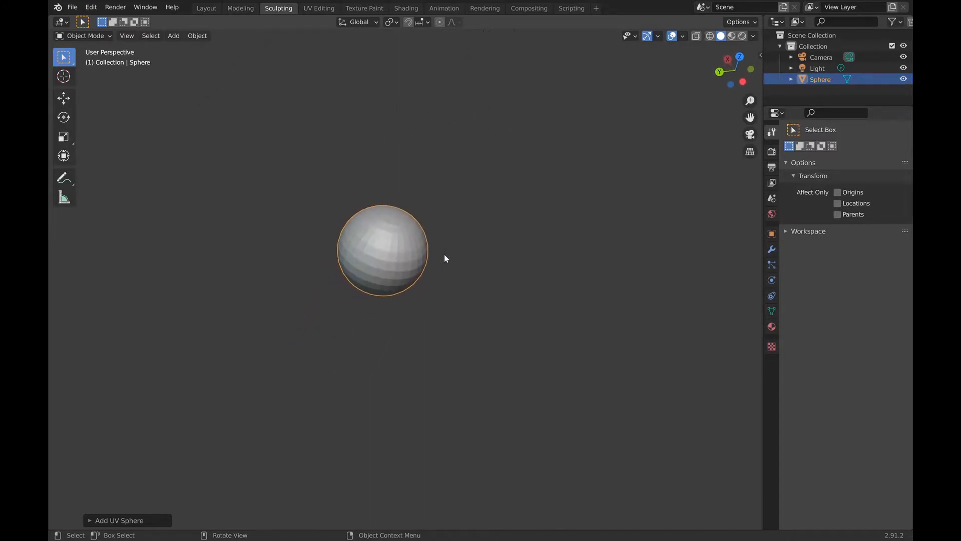
key("s")
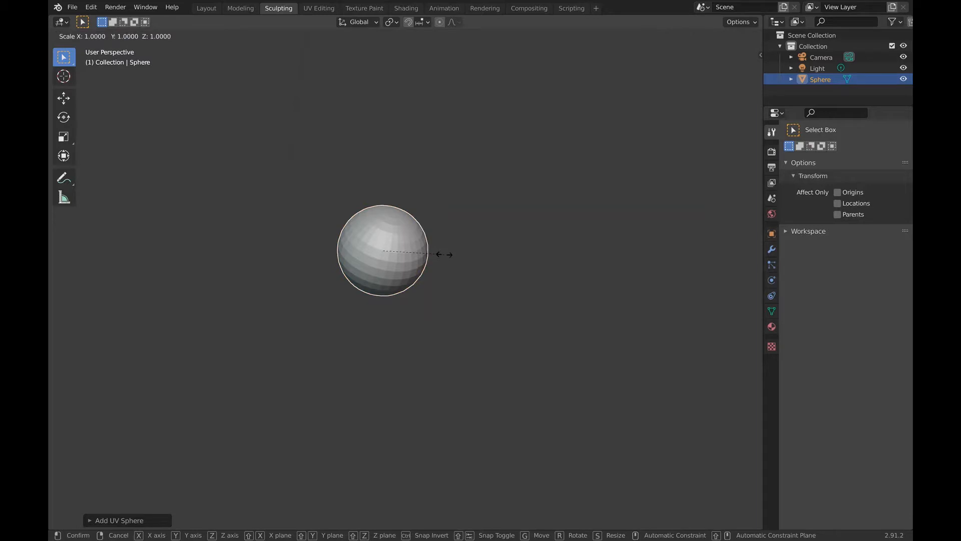
key("y")
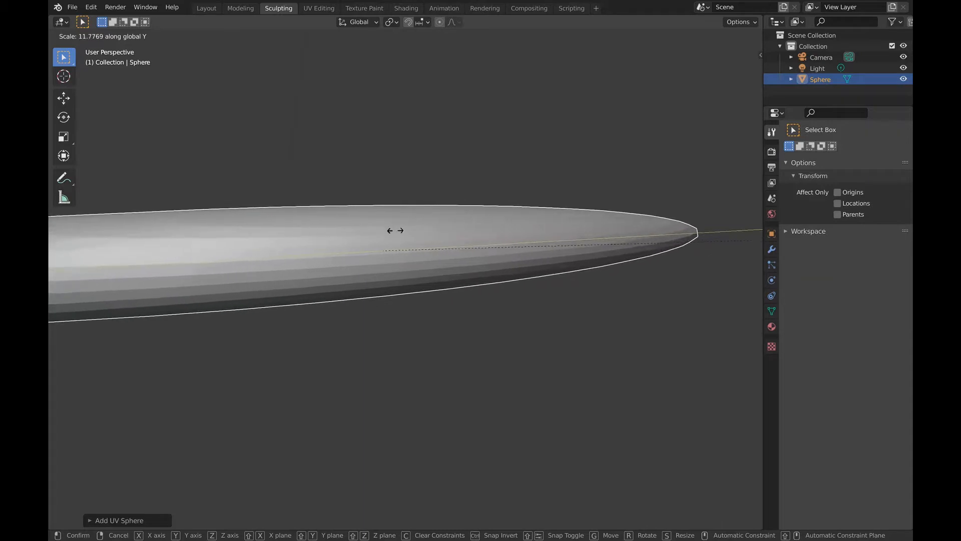
left_click(432, 236)
Scale the elongated sphere along the global X axis to widen it into a broad, flattened oval disc.
mouse_move(433, 239)
middle_mouse_down()
mouse_move(465, 75)
mouse_move(343, 112)
mouse_move(230, 97)
mouse_move(94, 135)
mouse_move(433, 239)
middle_mouse_up()
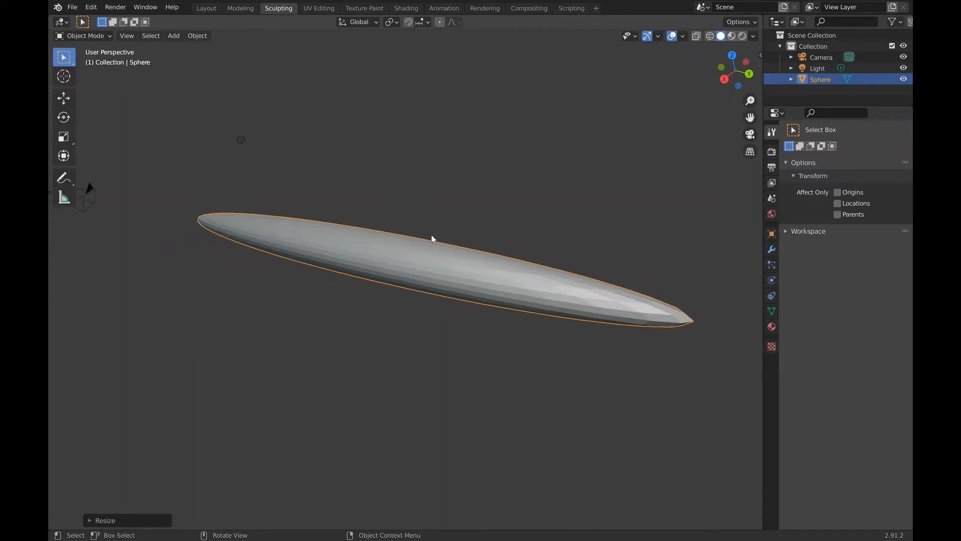
key("s")
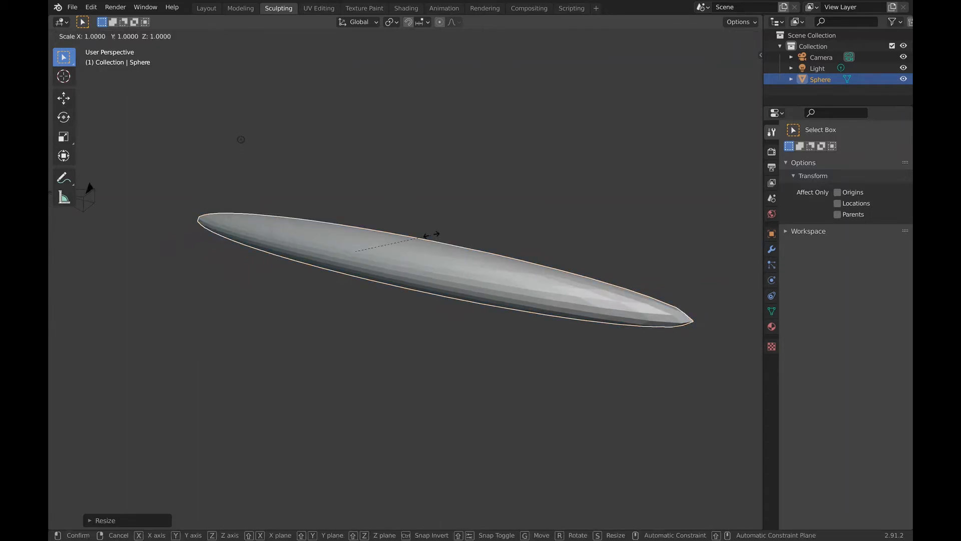
key("x")
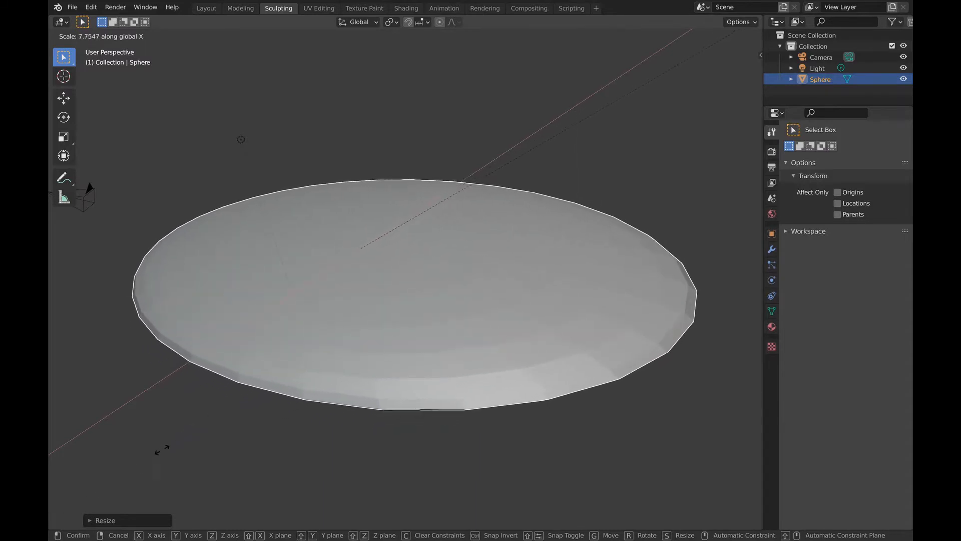
left_click(733, 104)
Examine the stretched sphere's vertices and faces in Edit Mode from several angles, with nothing selected, and return to Object Mode.
middle_click_drag(606, 215, 274, 176)
left_click_drag(274, 176, 110, 88)
left_click(88, 36)
left_click(104, 62)
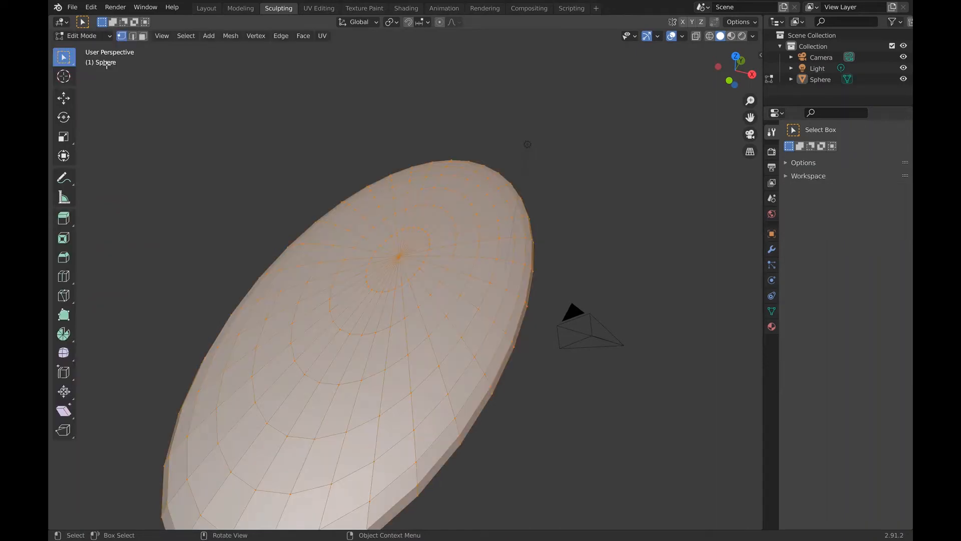
middle_click_drag(315, 243, 316, 243)
middle_click_drag(365, 299, 447, 216)
left_click(444, 247)
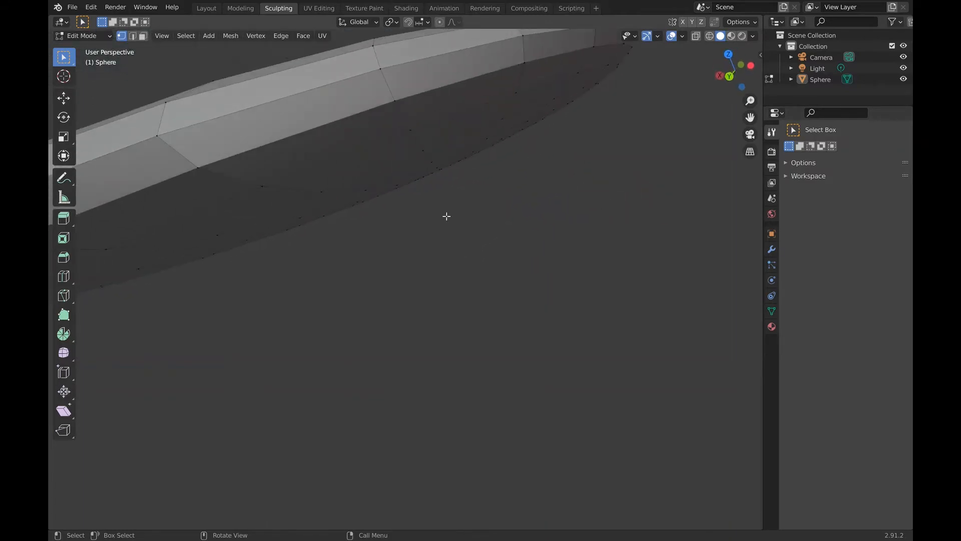
middle_click_drag(292, 125, 292, 125)
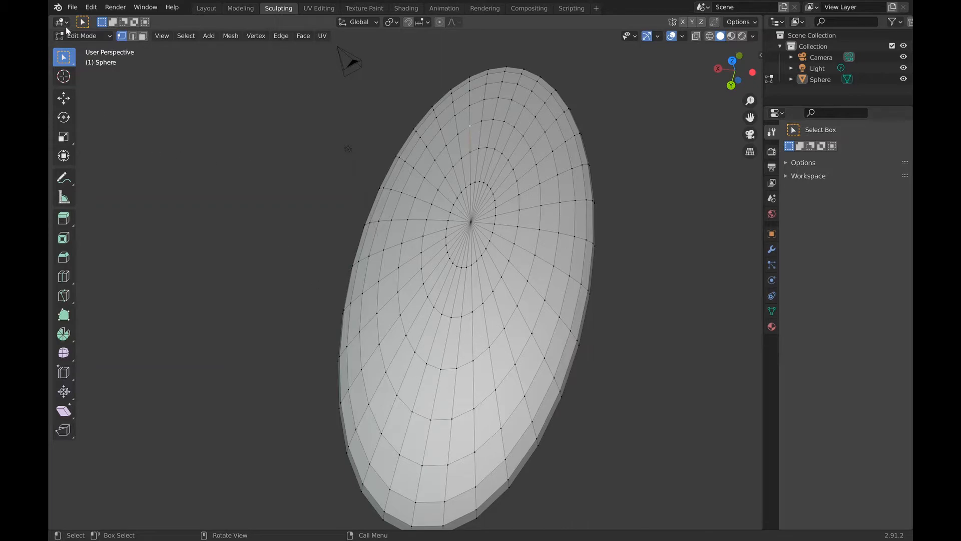
left_click(82, 36)
left_click(86, 48)
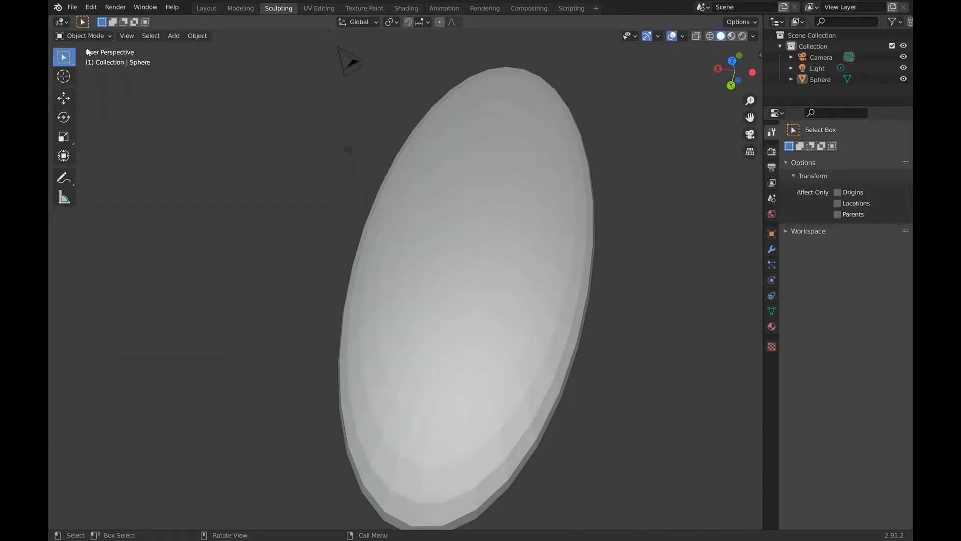
Select the flattened sphere, add a Remesh modifier to it and set the remesh mode to Smooth.
left_click(519, 217)
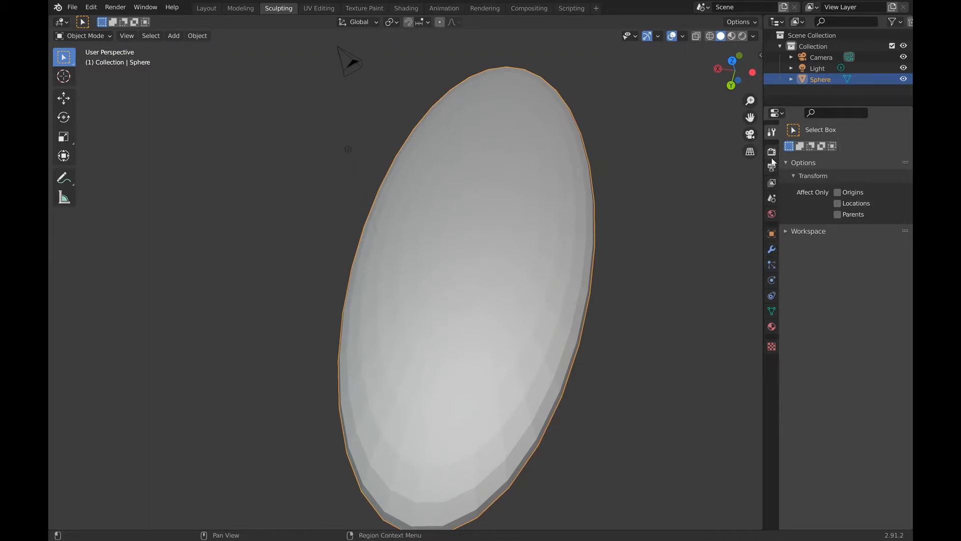
left_click(772, 250)
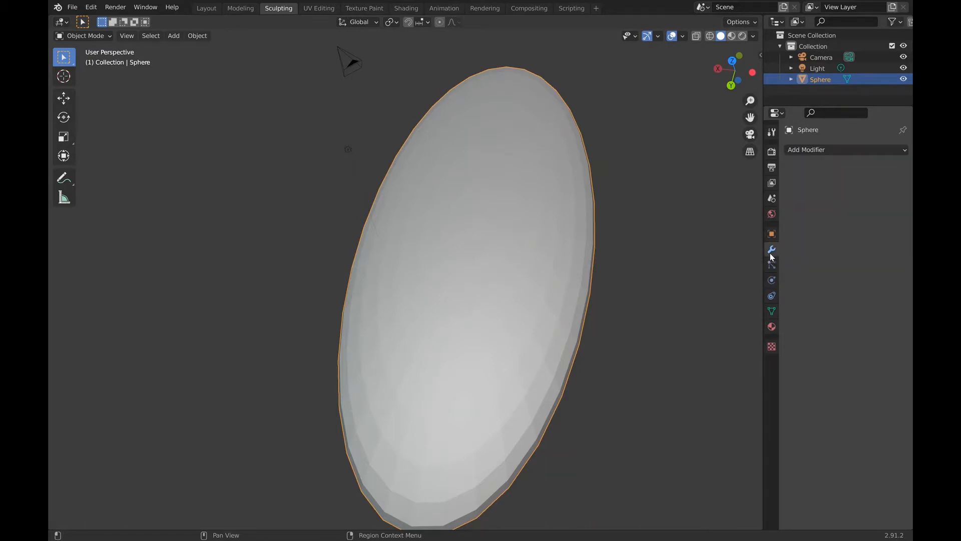
left_click(823, 151)
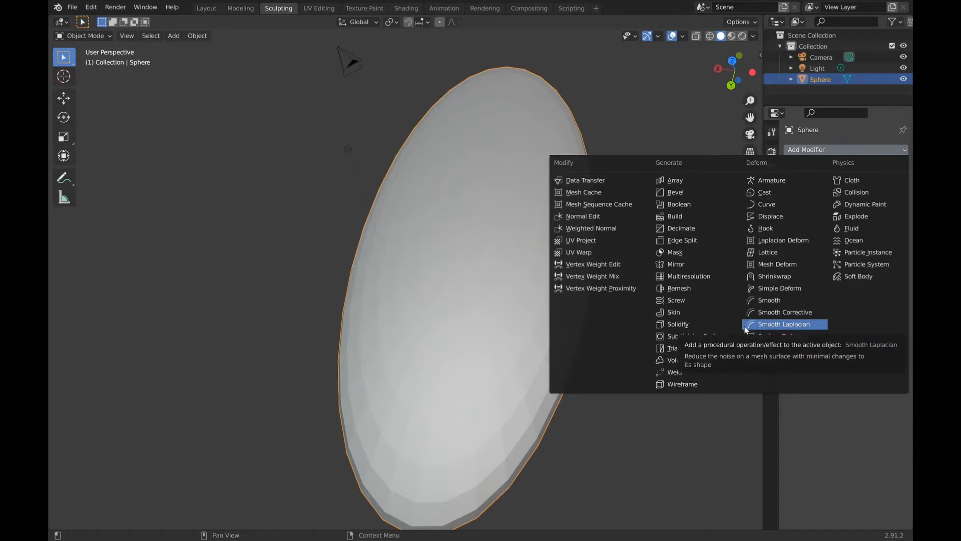
left_click(698, 290)
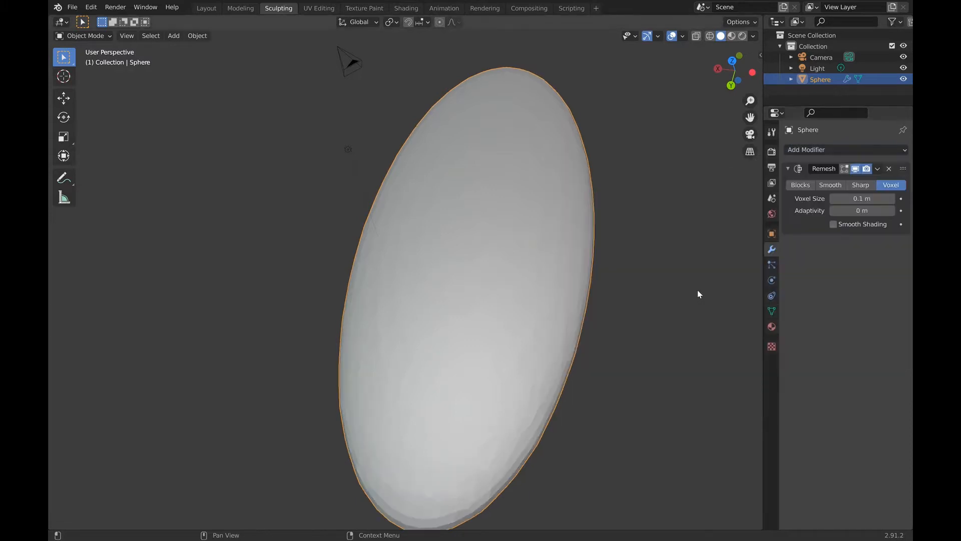
middle_click_drag(593, 277, 742, 235)
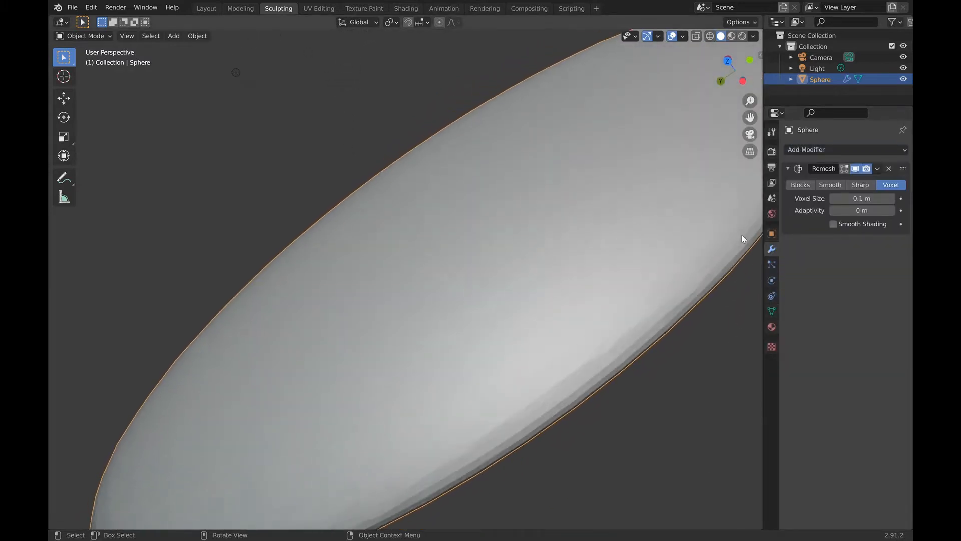
left_click(831, 186)
Set the Remesh modifier's octree depth to 6 and apply the modifier to the flattened sphere.
scroll(652, 265, "down", 3)
middle_click_drag(652, 265, 672, 231)
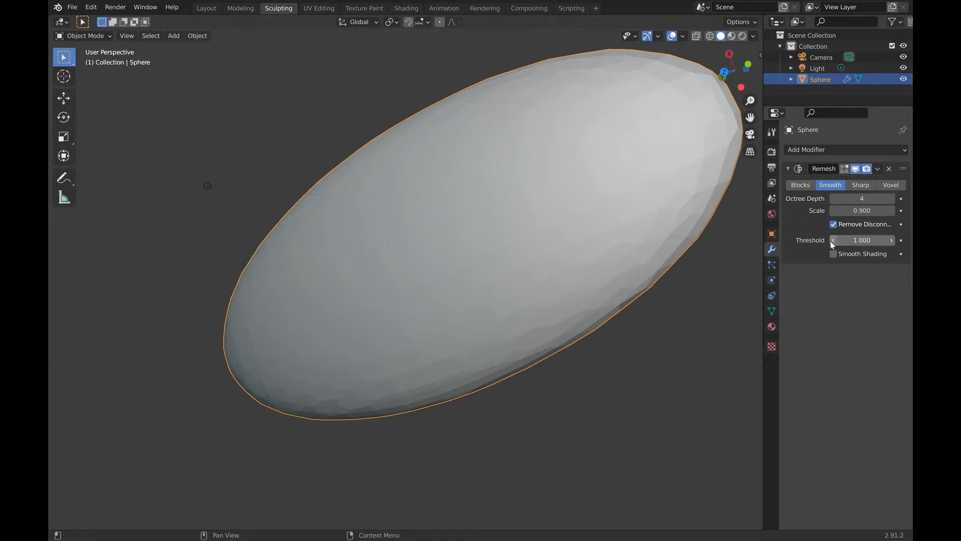
scroll(660, 266, "right", 10)
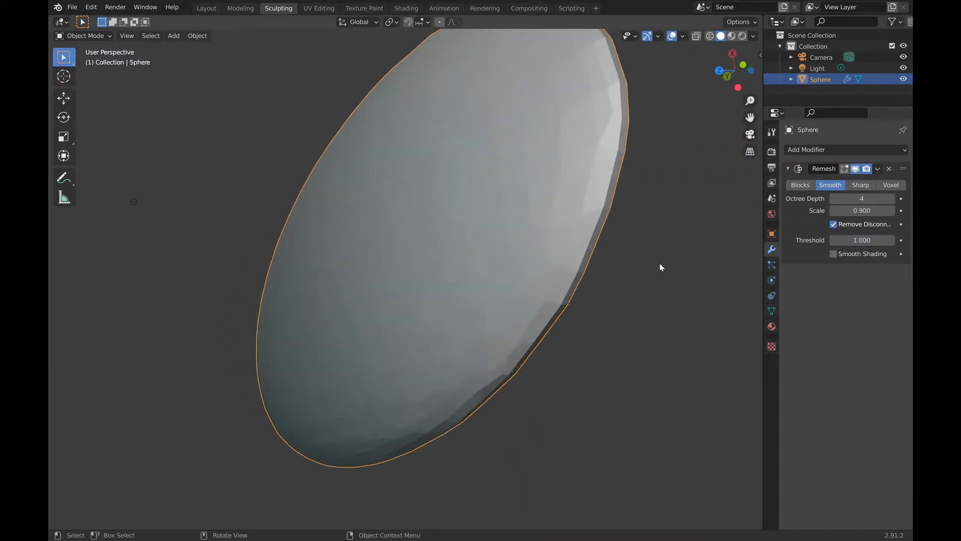
scroll(660, 266, "right", 10)
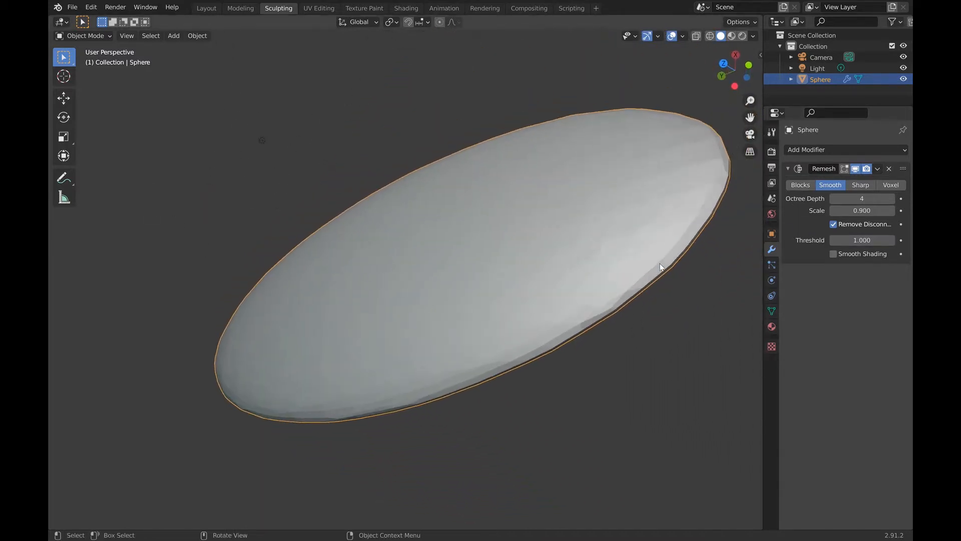
left_click(892, 198)
scroll(687, 236, "up", 3)
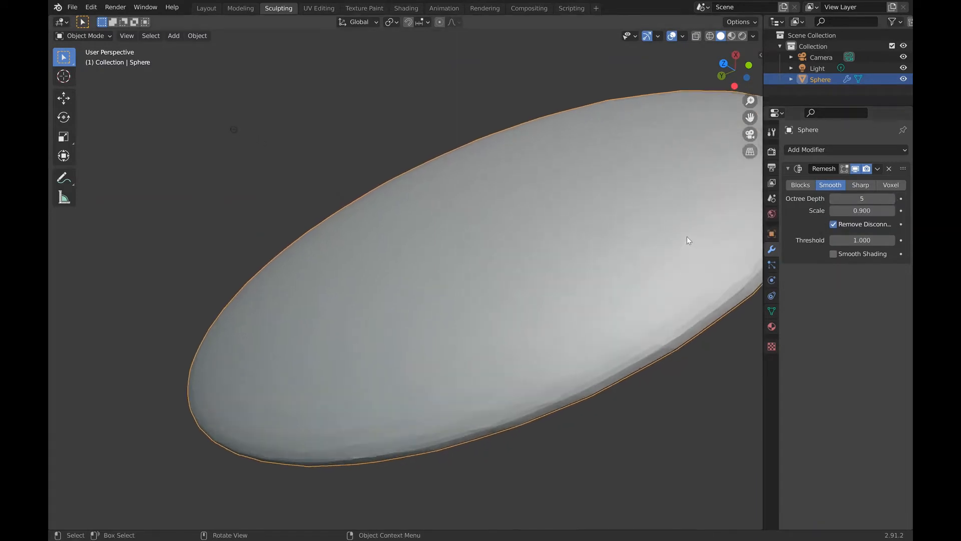
scroll(722, 236, "down", 3)
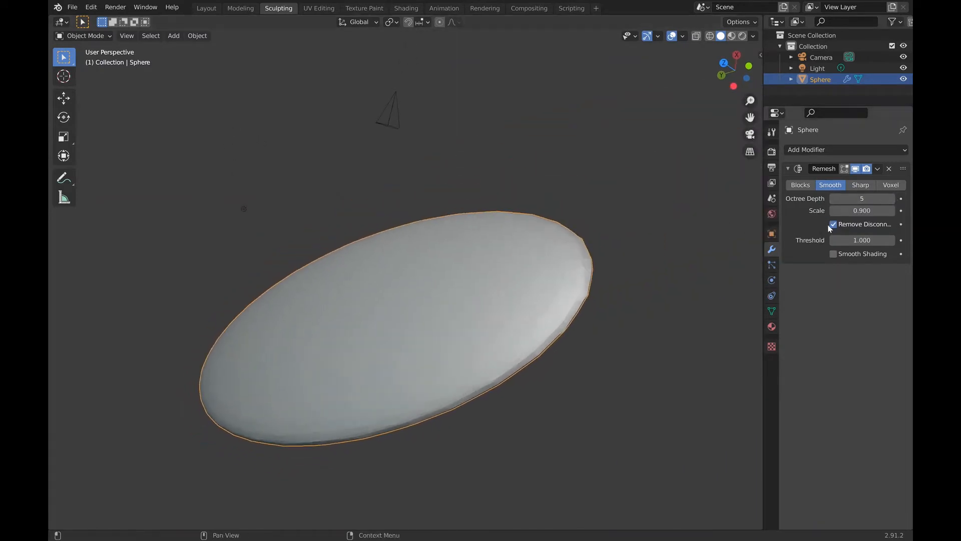
left_click(892, 198)
scroll(716, 252, "up", 1)
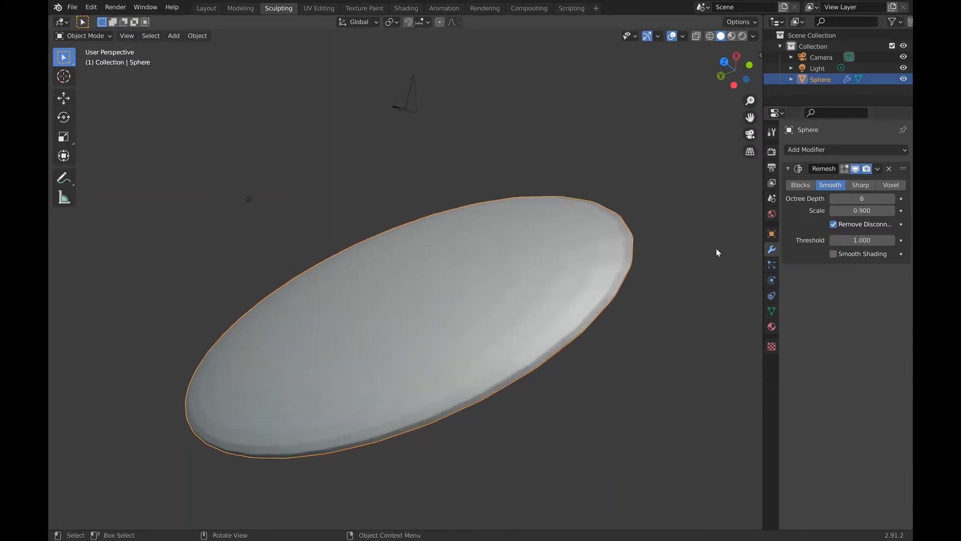
scroll(717, 252, "up", 2)
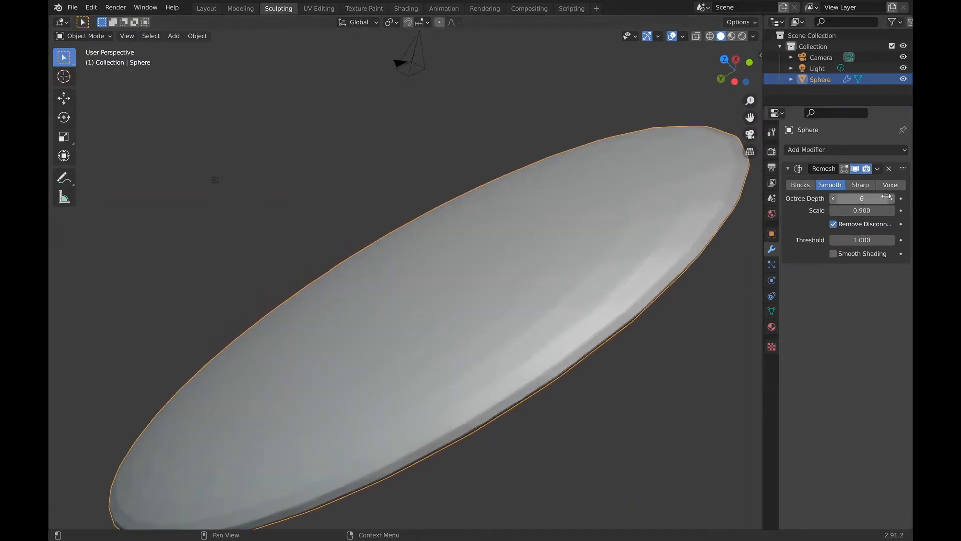
left_click(834, 200)
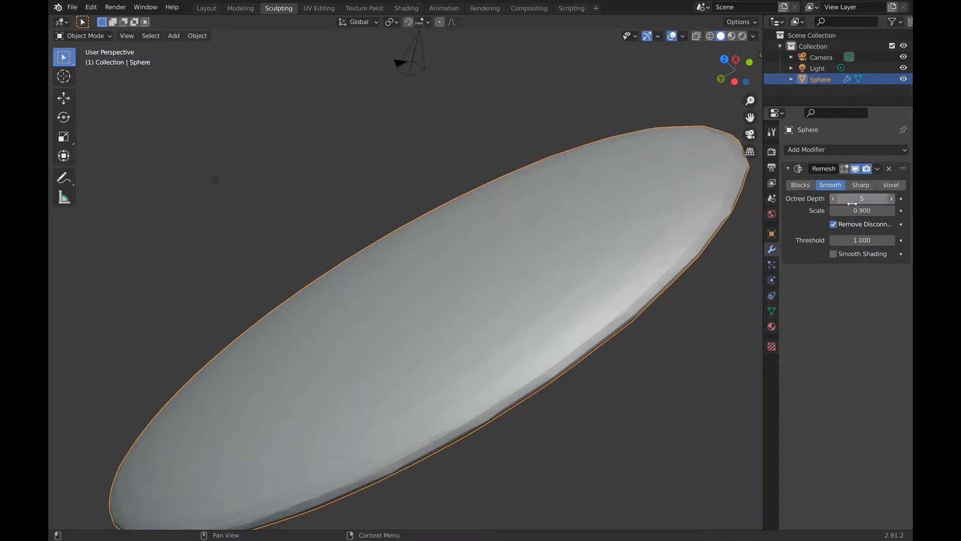
left_click(891, 199)
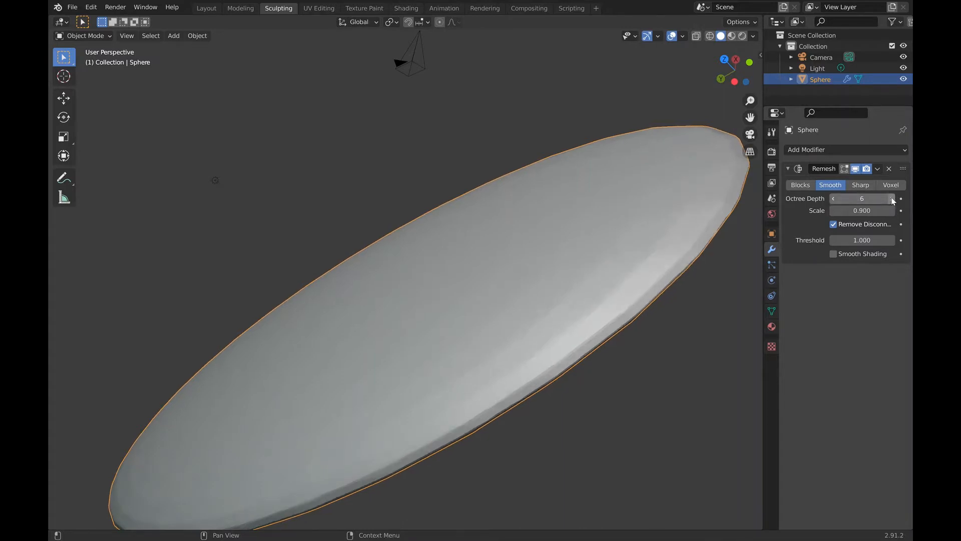
left_click(878, 171)
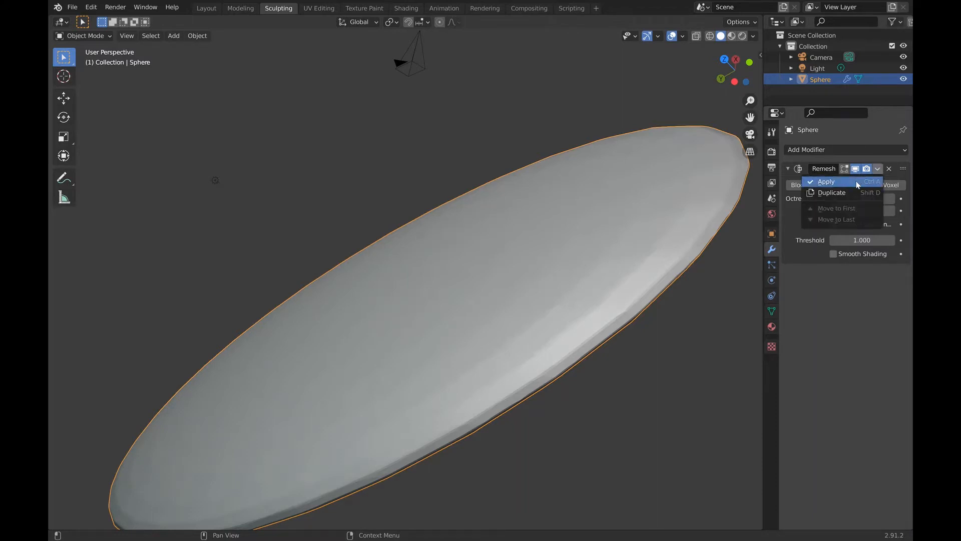
left_click(858, 184)
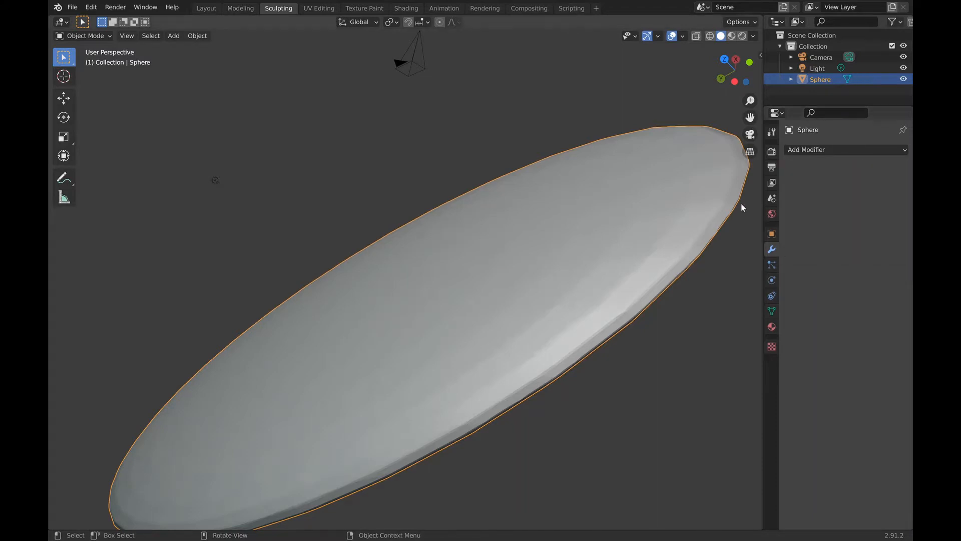
Switch the flattened sphere to Edit Mode and examine the density and layout of its remeshed topology from several sides.
left_click(100, 37)
left_click(98, 62)
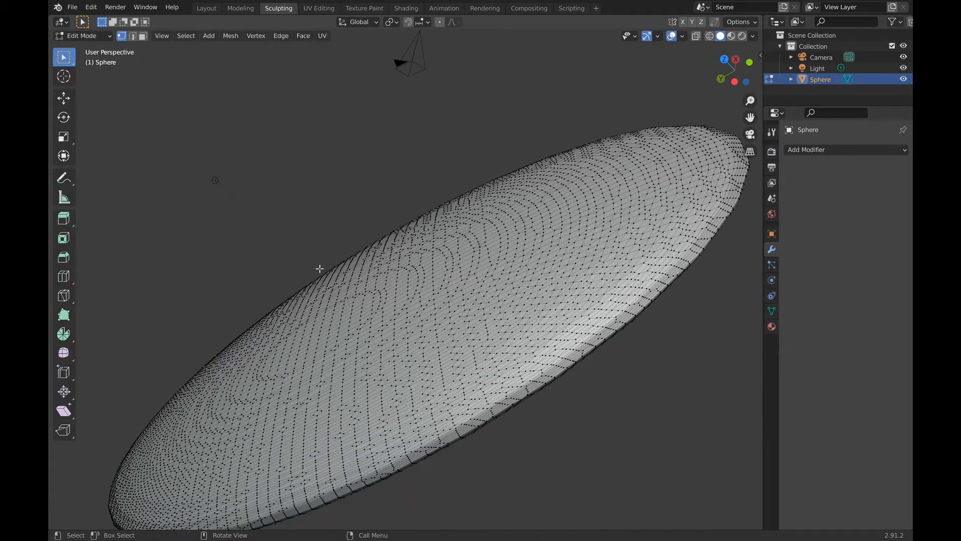
scroll(319, 268, "up", 5)
scroll(319, 268, "down", 3)
middle_click_drag(319, 268, 369, 288)
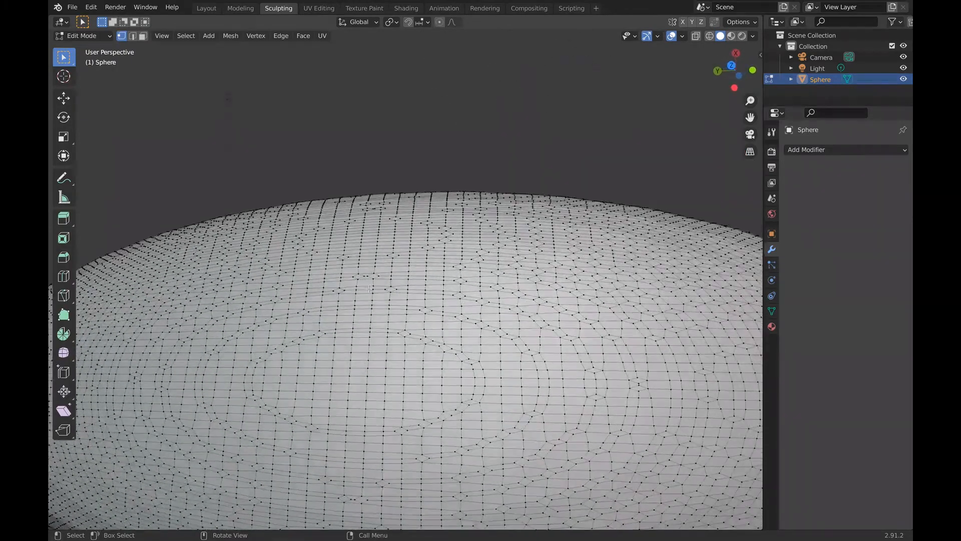
scroll(428, 330, "down", 3)
mouse_move(428, 330)
middle_mouse_down()
mouse_move(423, 321)
mouse_move(412, 337)
middle_mouse_up()
scroll(412, 337, "down", 5)
scroll(411, 337, "up", 5)
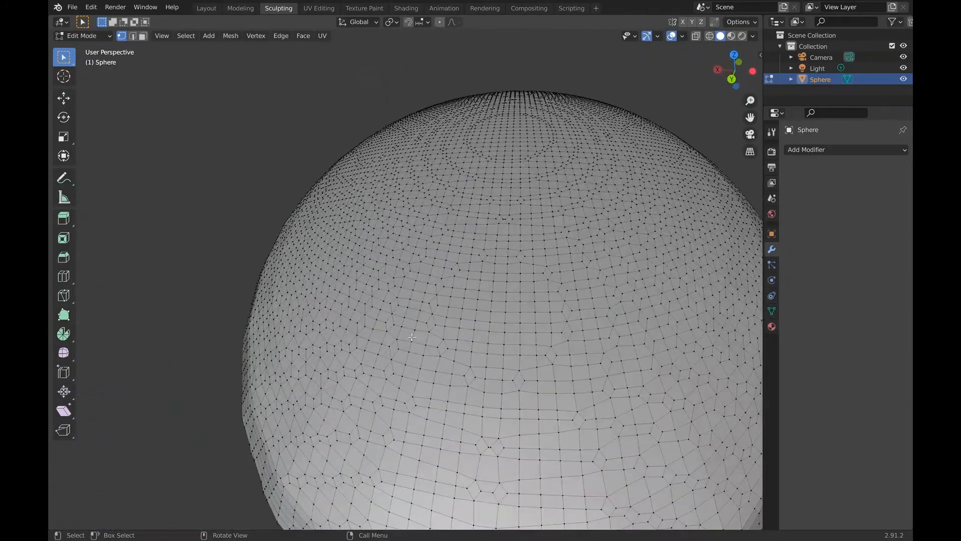
scroll(411, 337, "down", 3)
middle_click_drag(683, 393, 586, 326)
middle_click_drag(235, 386, 490, 352)
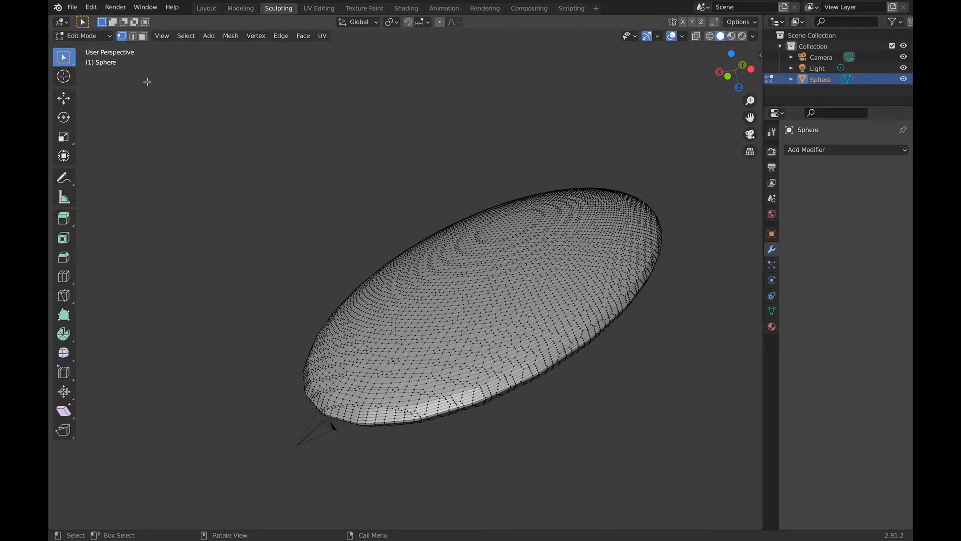
Switch the remeshed flattened sphere from Edit Mode to Sculpt Mode.
key("w")
key("w")
key("w")
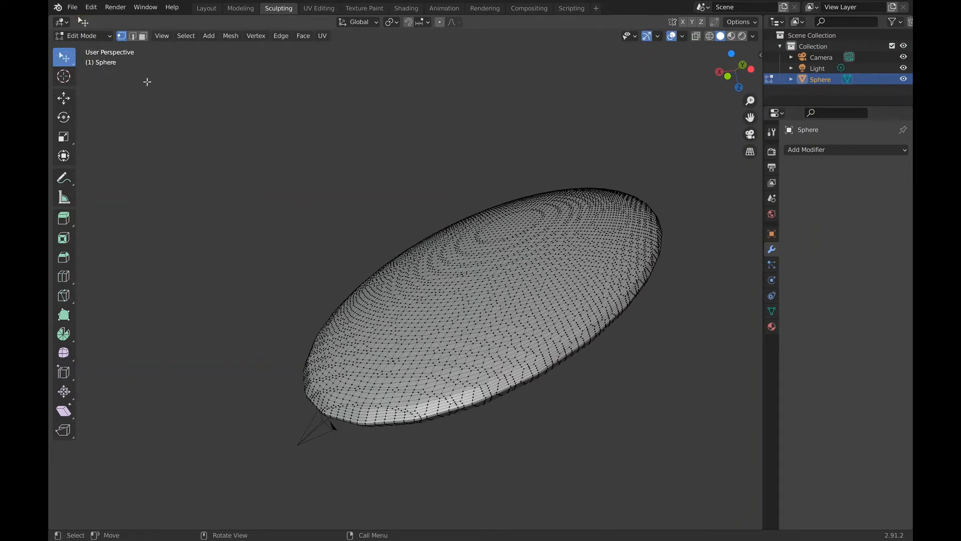
middle_click_drag(239, 102, 295, 162)
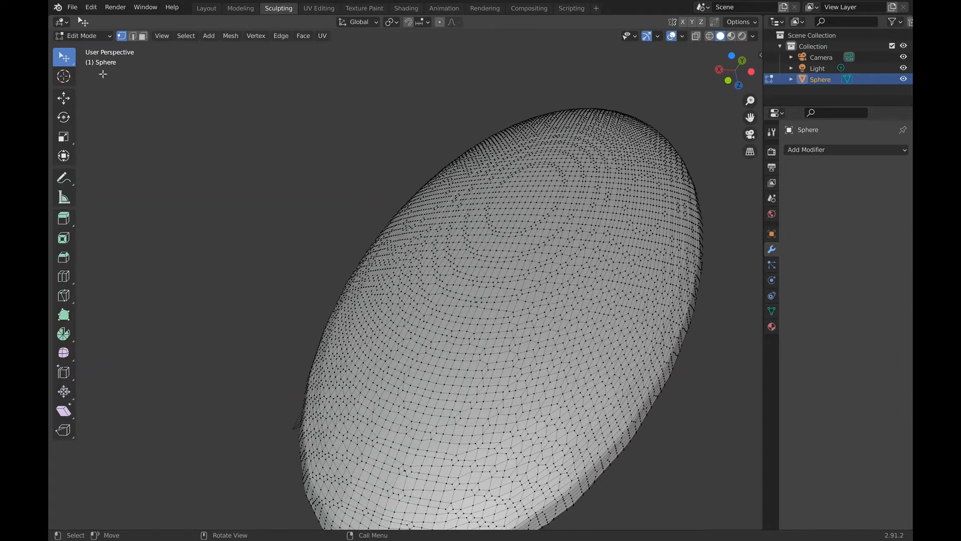
left_click(92, 37)
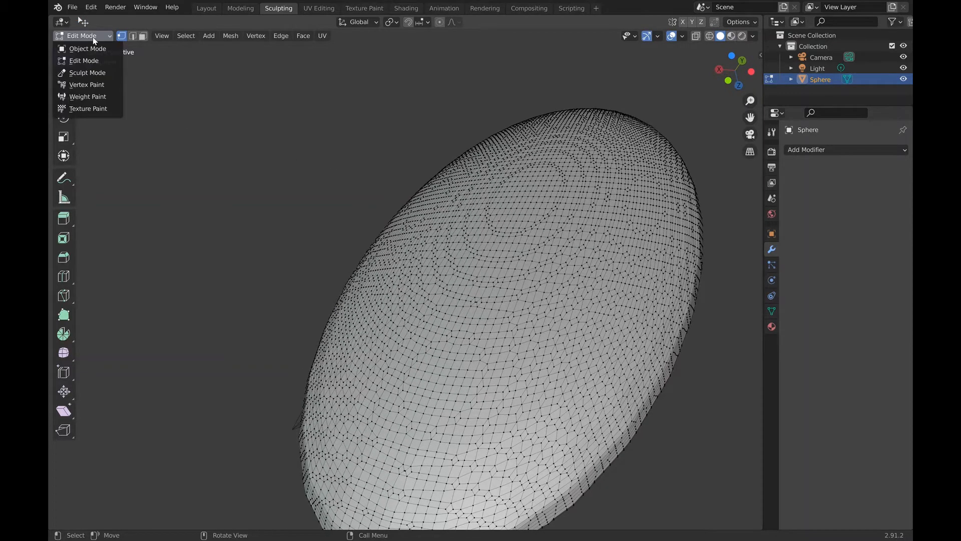
left_click(99, 75)
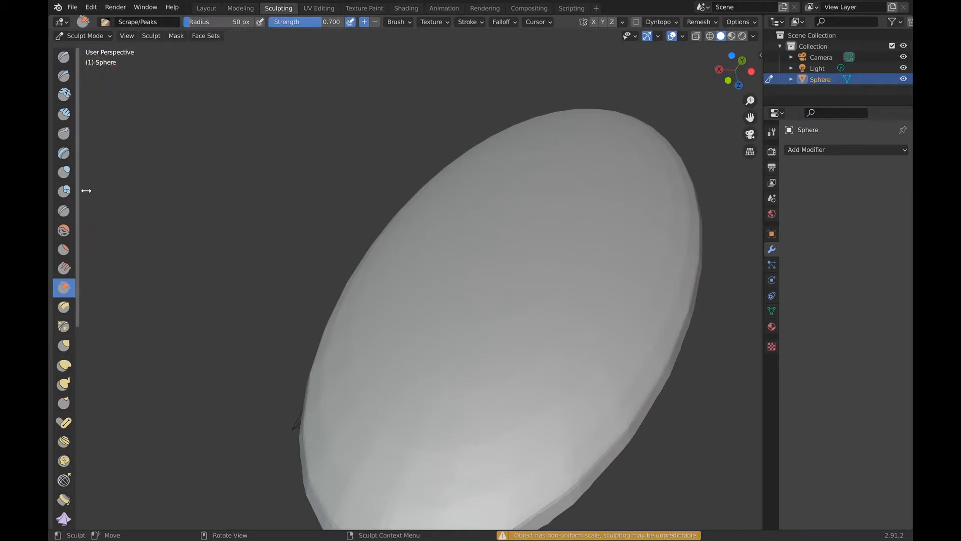
Go through the Flatten, Fill and Scrape brushes and make Smooth the active sculpting brush.
scroll(65, 188, "down", 3)
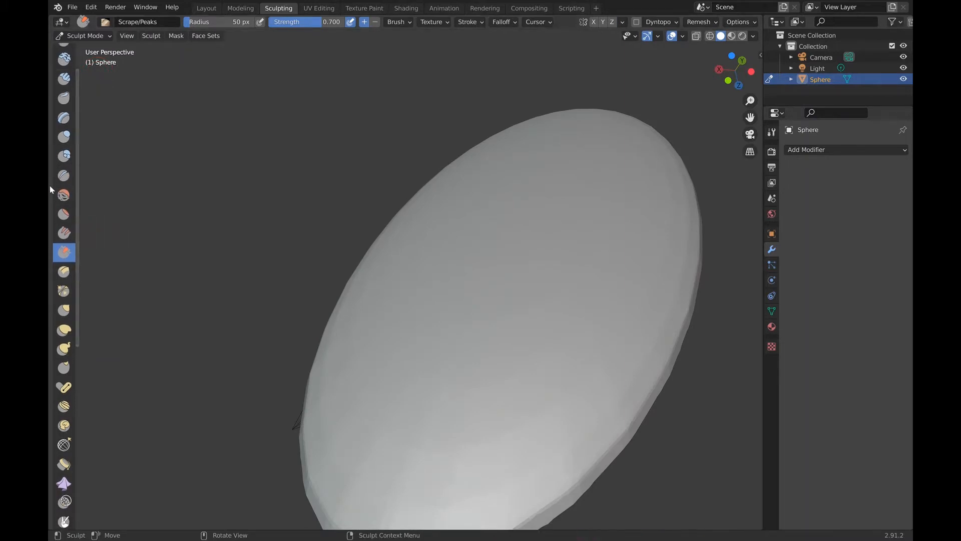
left_click(64, 195)
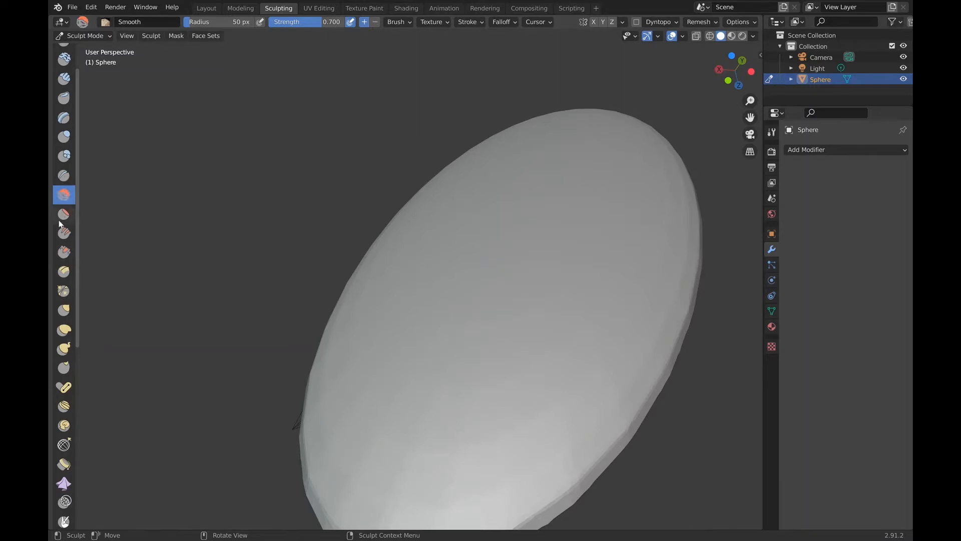
left_click(63, 214)
left_click(66, 234)
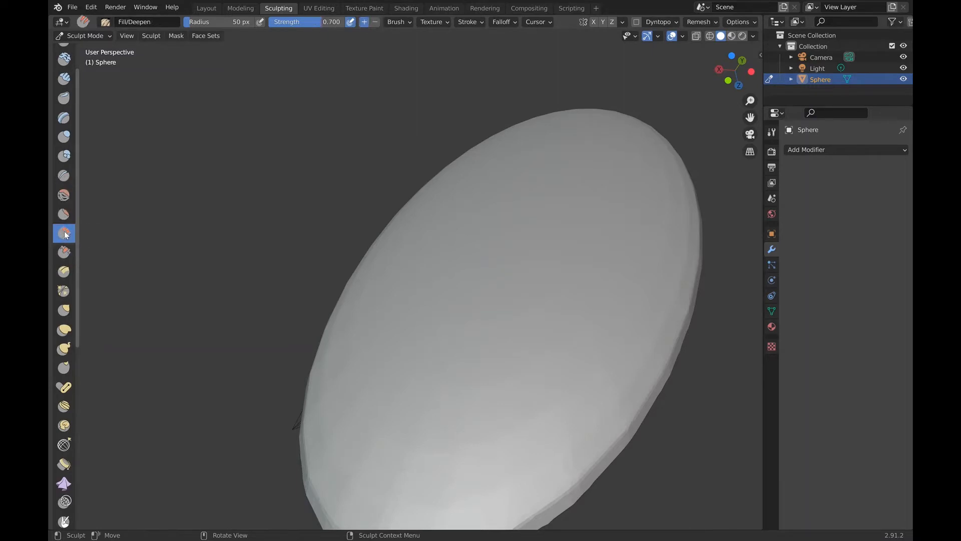
left_click(65, 253)
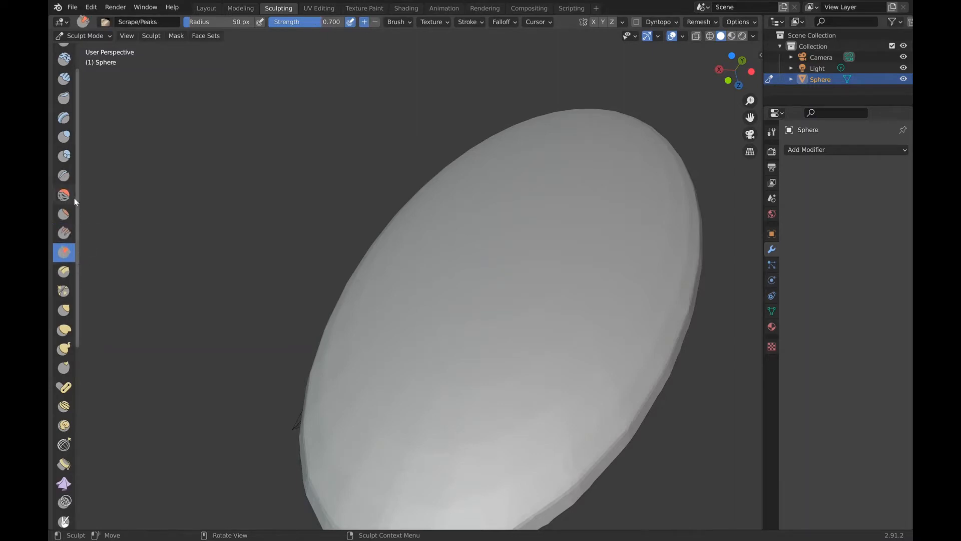
left_click(70, 197)
middle_click_drag(345, 321, 395, 339)
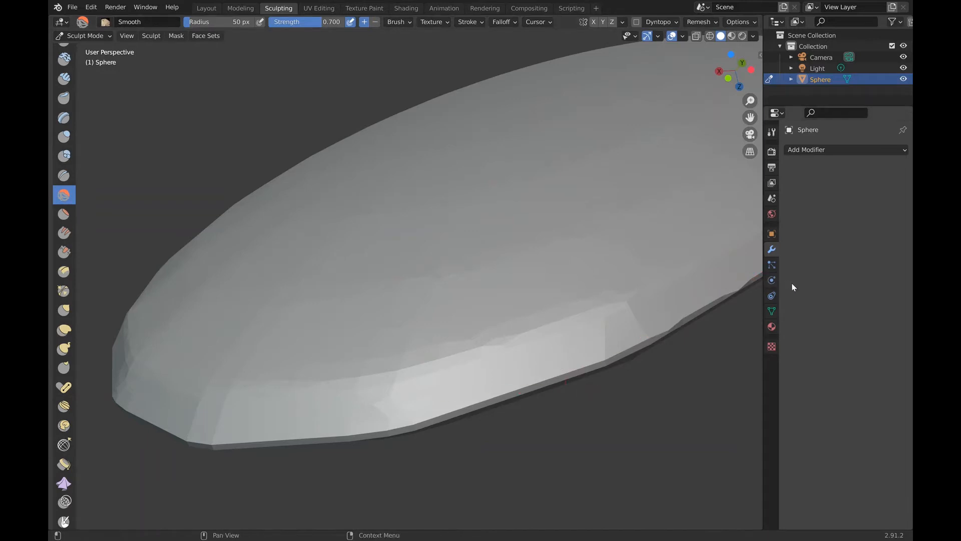
Show the Smooth brush's settings, change its radius unit to Scene and set the radius to 0.084 m.
left_click(772, 133)
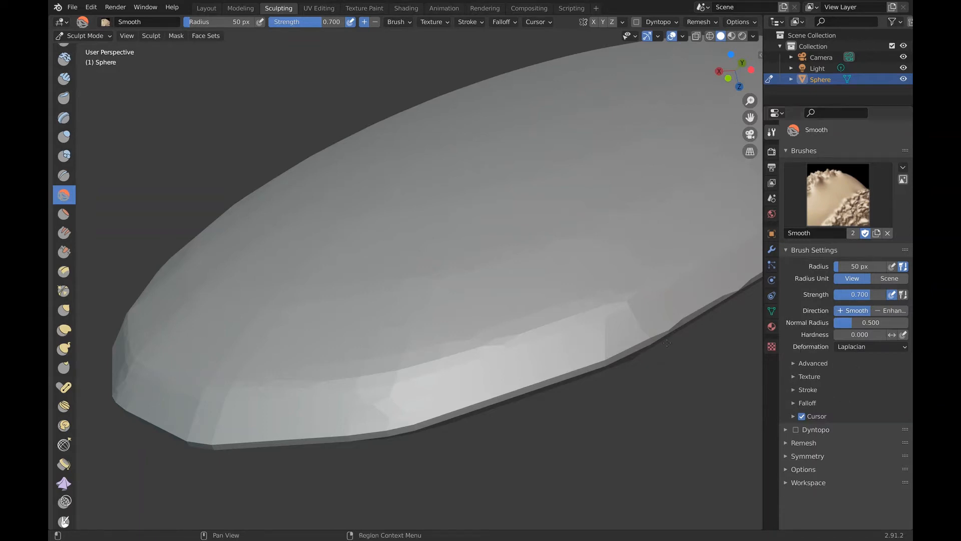
scroll(622, 323, "down", 4)
middle_click_drag(622, 322, 625, 327)
scroll(625, 327, "up", 4)
scroll(625, 326, "up", 1)
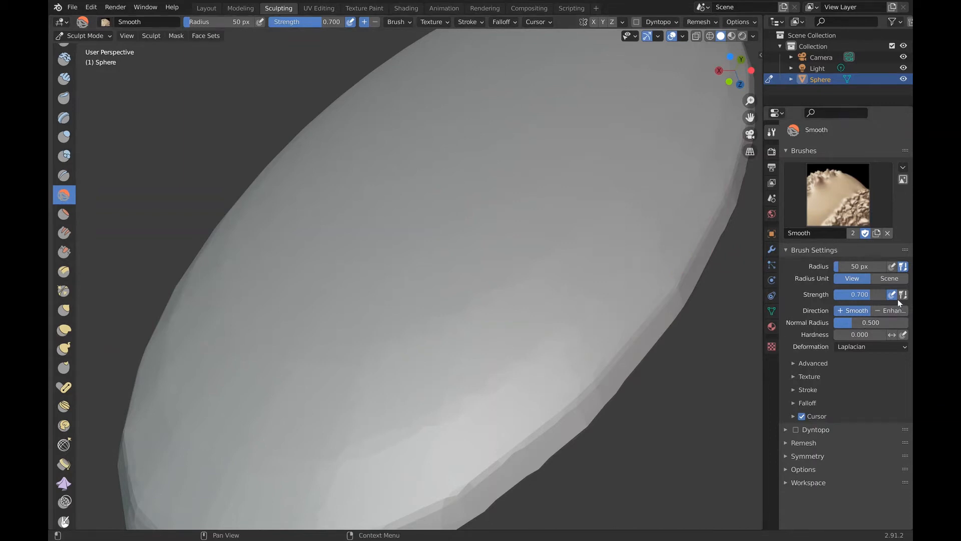
left_click(898, 278)
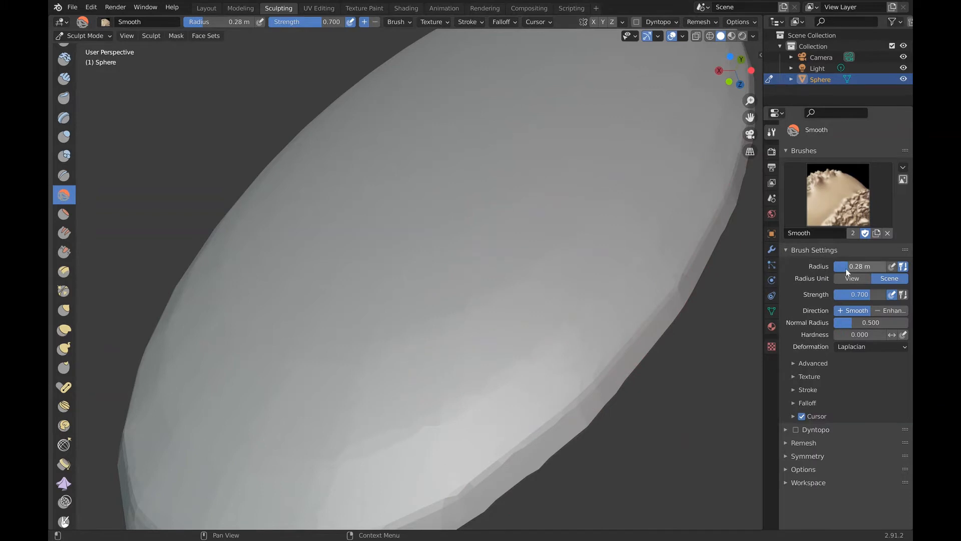
mouse_move(860, 266)
left_mouse_down()
mouse_move(841, 267)
mouse_move(853, 266)
left_mouse_up()
middle_click_drag(480, 242, 682, 237)
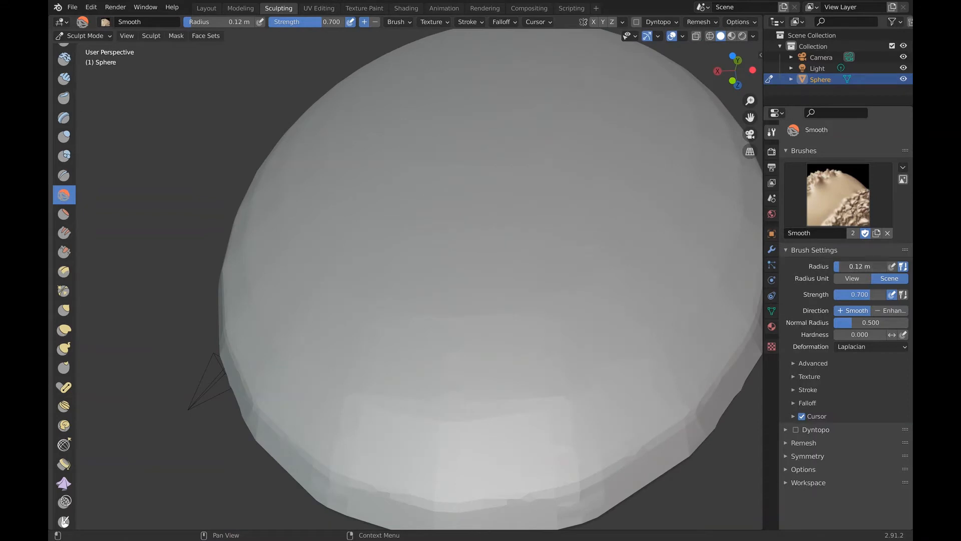
left_click_drag(860, 266, 848, 267)
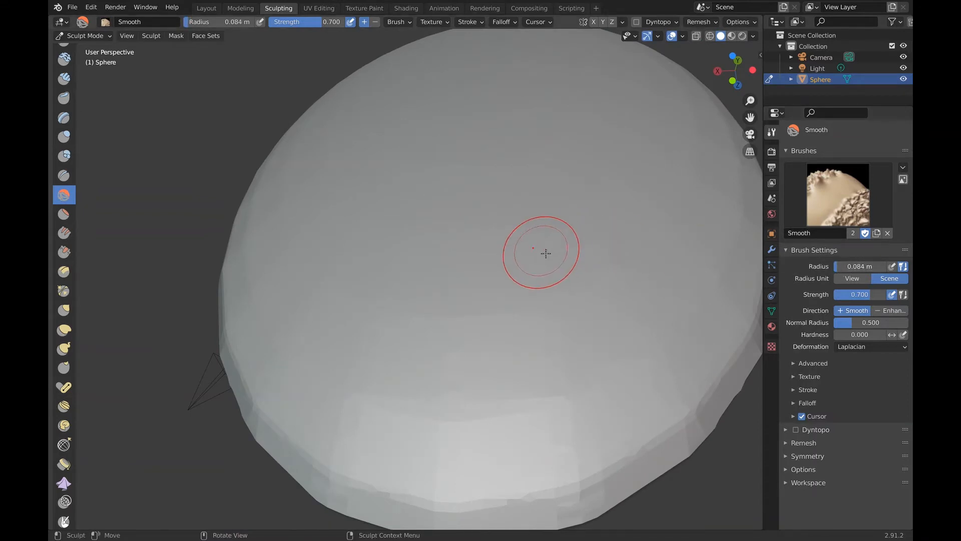
middle_click_drag(556, 326, 701, 321)
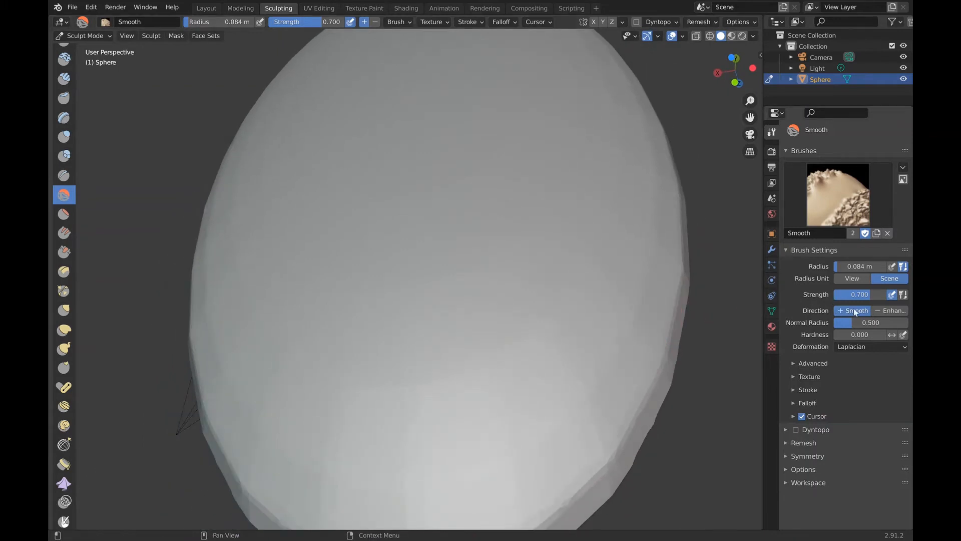
Compare the Smooth brush's two directions and set the direction to Enhance Details.
left_click(890, 311)
left_click(851, 310)
left_click(876, 308)
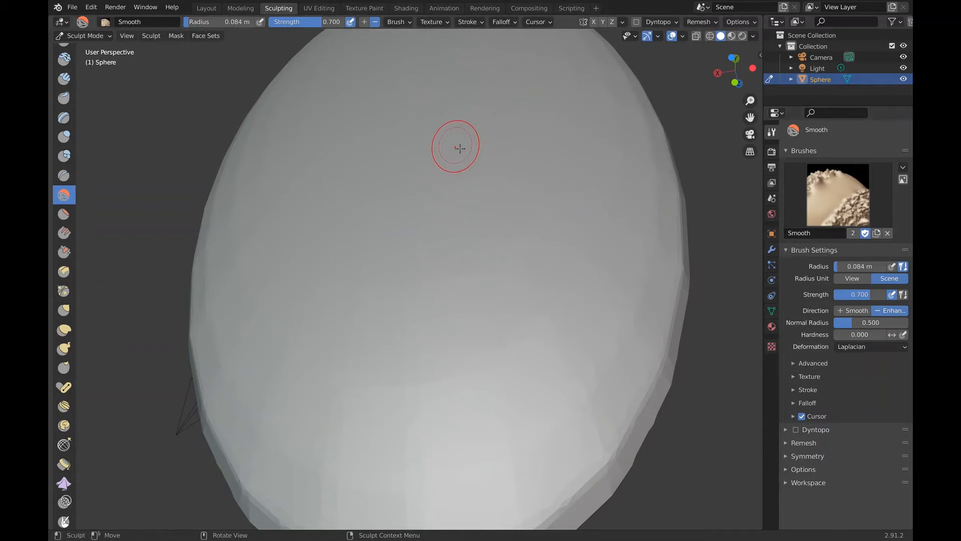
mouse_move(399, 210)
middle_mouse_down()
mouse_move(447, 274)
mouse_move(440, 294)
mouse_move(451, 307)
middle_mouse_up()
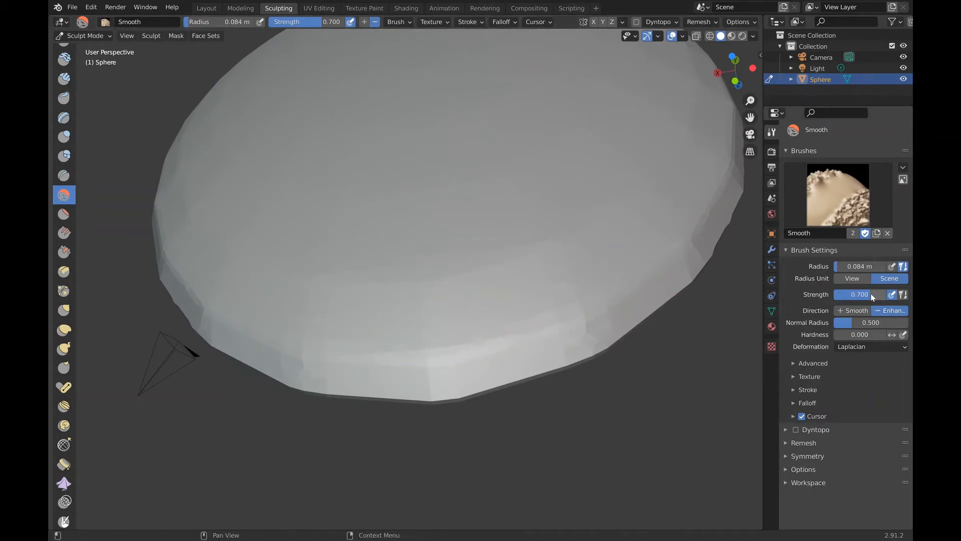
Try an Enhance stroke at strength 0.468 near the flattened sphere's rim and undo it.
left_click_drag(870, 294, 856, 294)
mouse_move(437, 334)
left_mouse_down()
mouse_move(429, 348)
mouse_move(521, 331)
left_mouse_up()
scroll(521, 331, "up", 5)
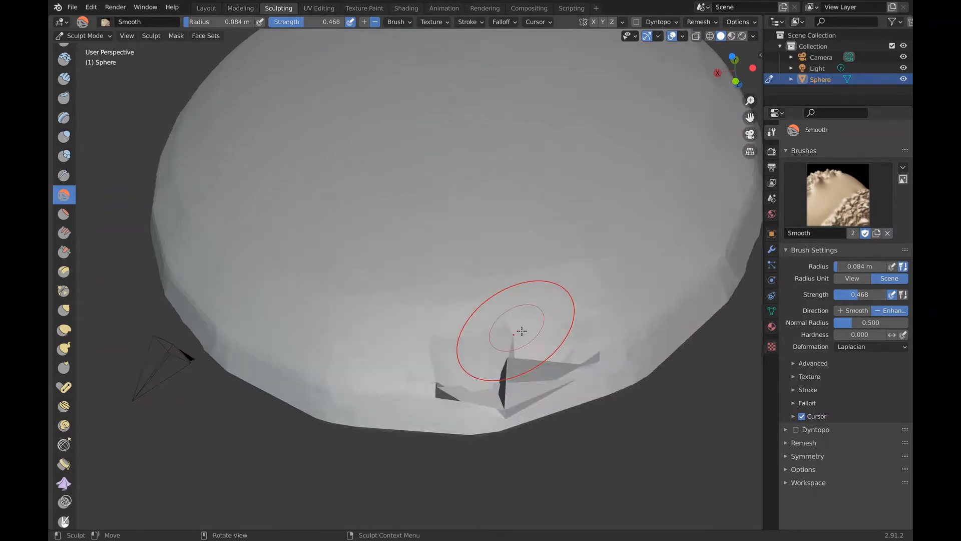
scroll(521, 331, "down", 5)
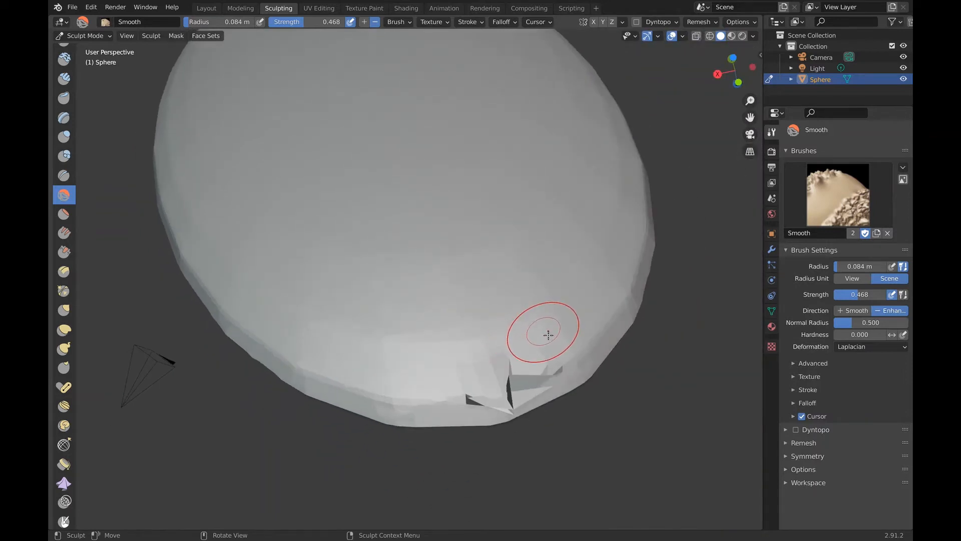
key("ctrl+z")
Try an Enhance stroke at strength 0.295 on the flattened sphere's broad face and undo it.
middle_click_drag(547, 270, 583, 285)
left_click_drag(866, 299, 851, 300)
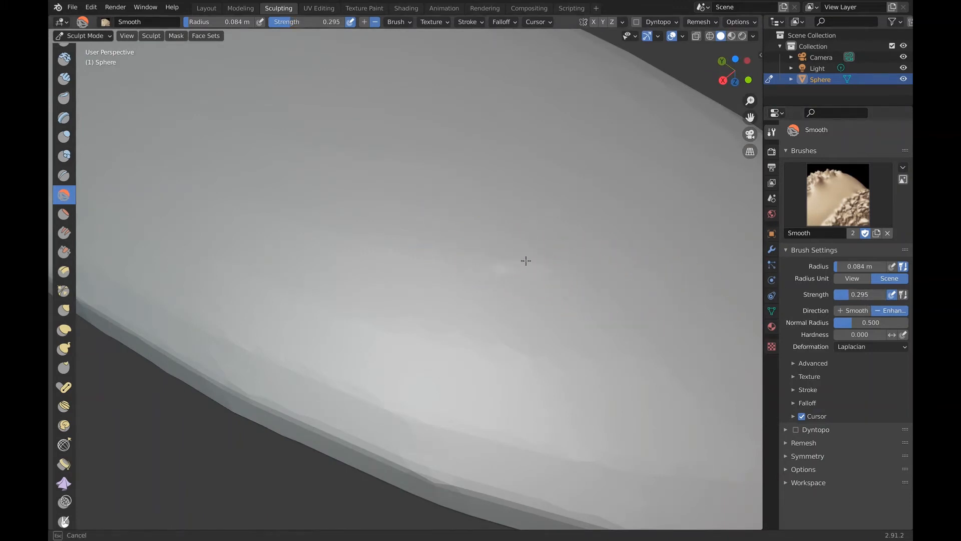
mouse_move(525, 261)
left_mouse_down()
mouse_move(403, 257)
mouse_move(528, 322)
mouse_move(530, 334)
left_mouse_up()
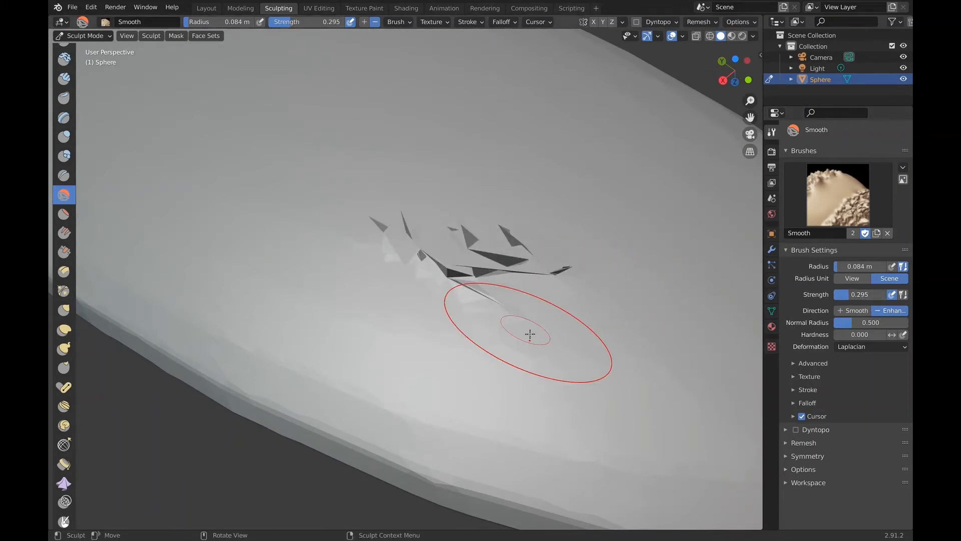
key("ctrl+z")
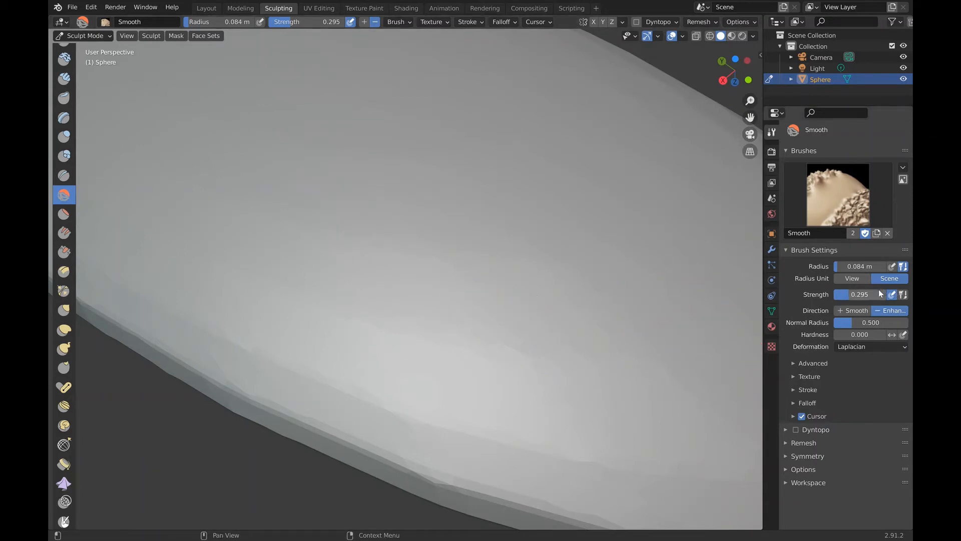
Set the brush strength to 0.081 and paint several Enhance strokes across the broad face and down to the near rim.
left_click_drag(881, 294, 837, 294)
left_click_drag(494, 141, 503, 147)
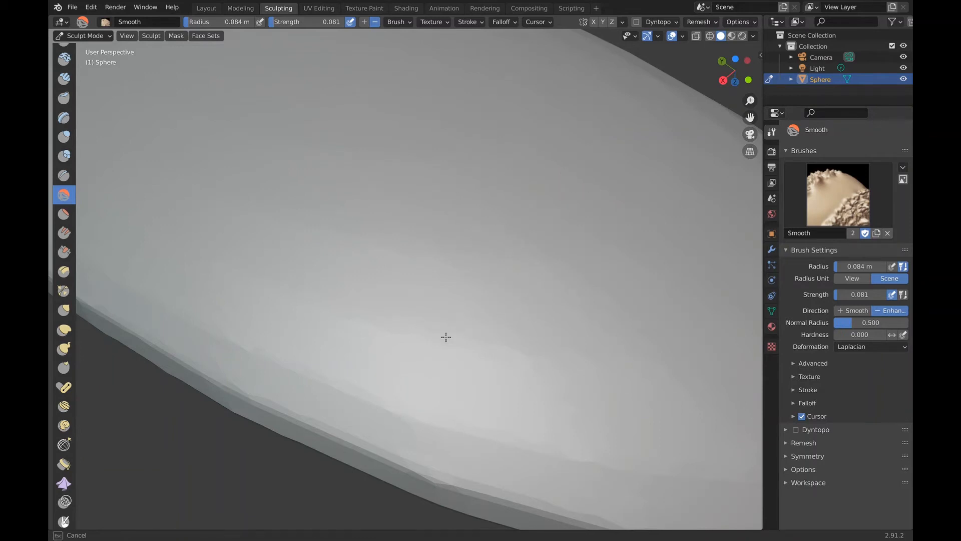
left_click_drag(446, 337, 430, 340)
left_click_drag(510, 361, 402, 390)
mouse_move(432, 428)
left_mouse_down()
mouse_move(381, 404)
mouse_move(390, 426)
left_mouse_up()
middle_click_drag(392, 426, 401, 404)
mouse_move(328, 365)
left_mouse_down()
mouse_move(329, 382)
mouse_move(492, 414)
mouse_move(284, 420)
mouse_move(354, 419)
left_mouse_up()
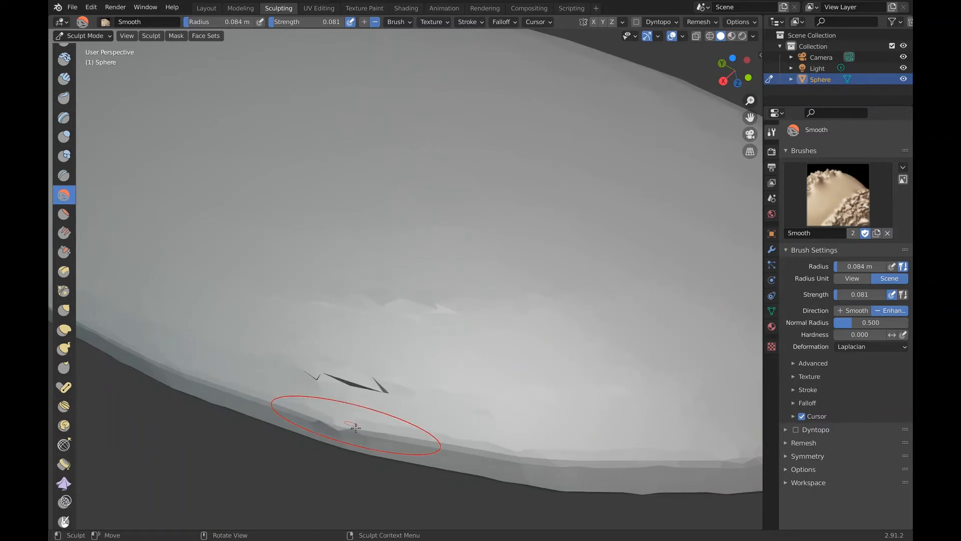
Paint further Enhance strokes at the same strength along the flattened sphere's edge and the adjoining surface.
mouse_move(354, 418)
middle_mouse_down()
mouse_move(355, 428)
mouse_move(377, 393)
mouse_move(326, 268)
middle_mouse_up()
left_click_drag(313, 232, 318, 206)
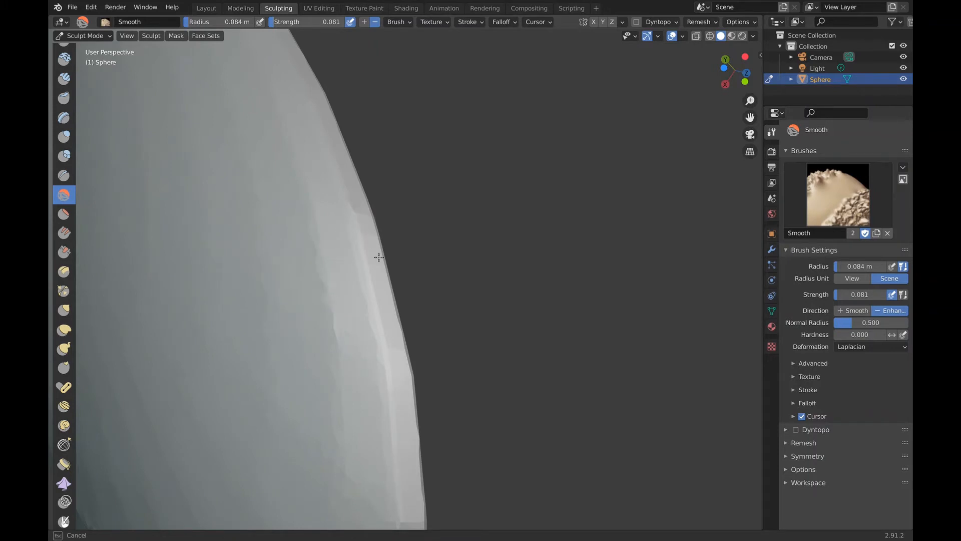
middle_click_drag(377, 307, 394, 306)
left_click_drag(321, 271, 304, 360)
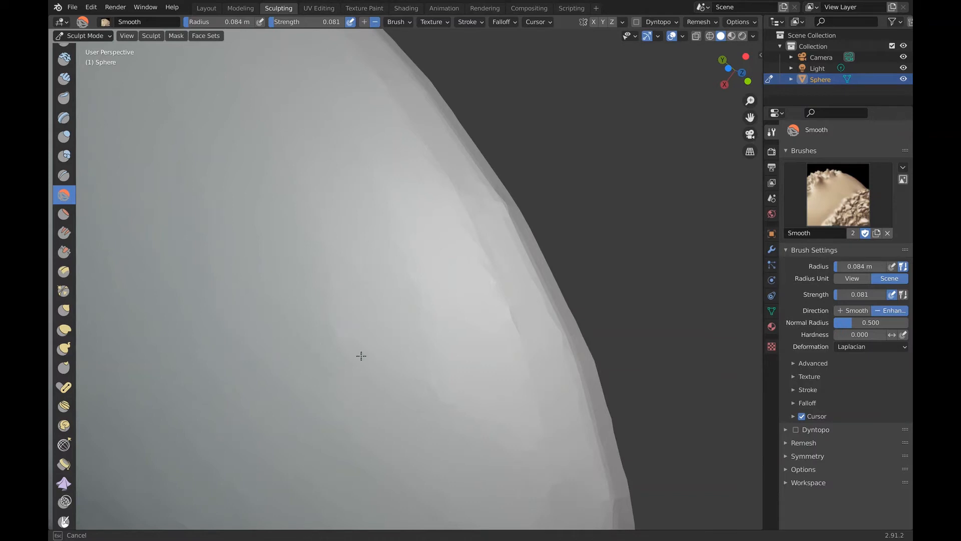
mouse_move(361, 356)
middle_mouse_down()
mouse_move(405, 317)
mouse_move(487, 194)
middle_mouse_up()
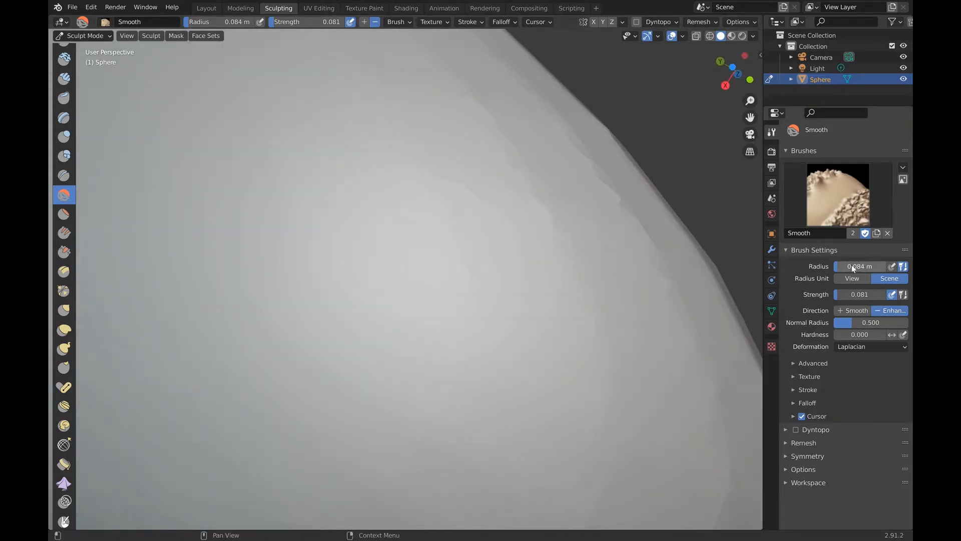
Enlarge the brush radius to 0.29 m and paint Enhance strokes over the broad face and around the rounded end.
left_click_drag(848, 268, 858, 268)
scroll(527, 215, "down", 3)
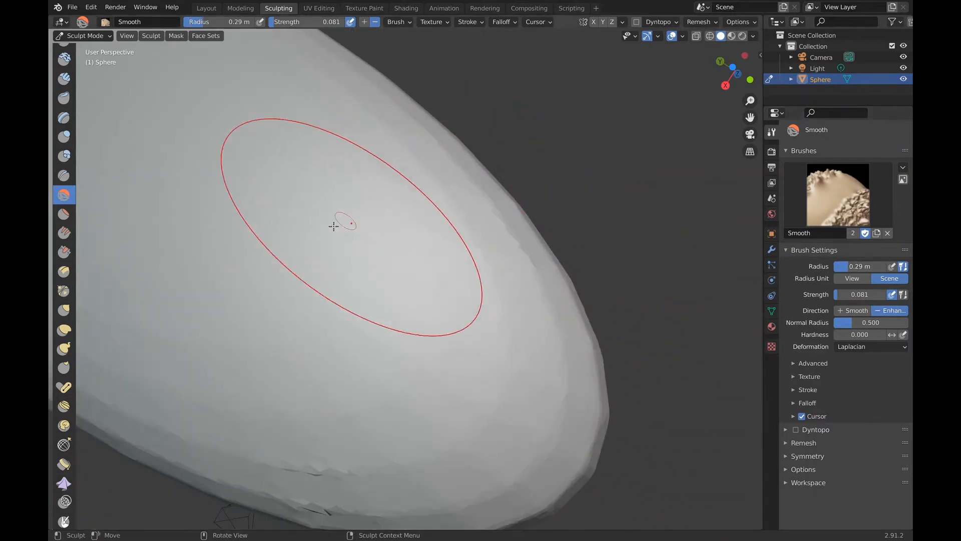
left_click_drag(308, 224, 351, 233)
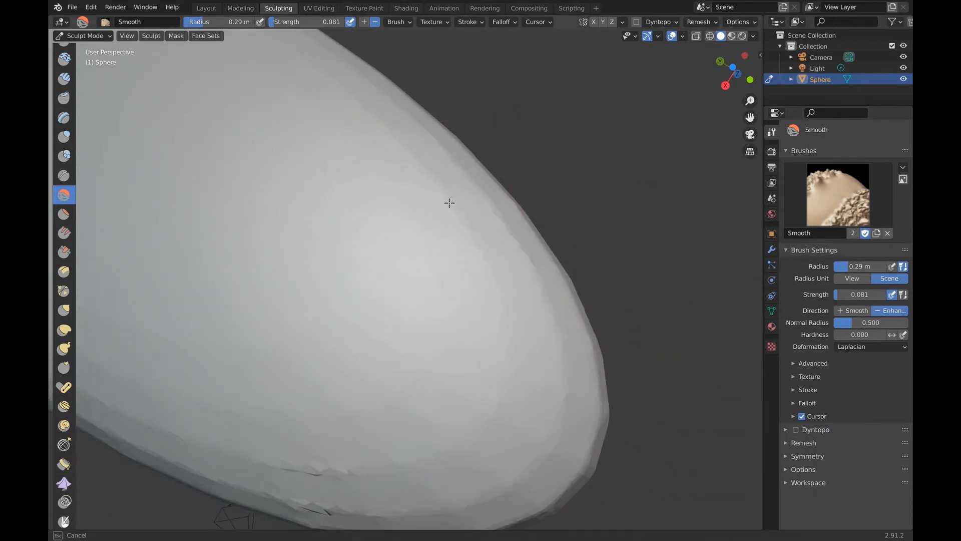
left_click_drag(459, 212, 444, 242)
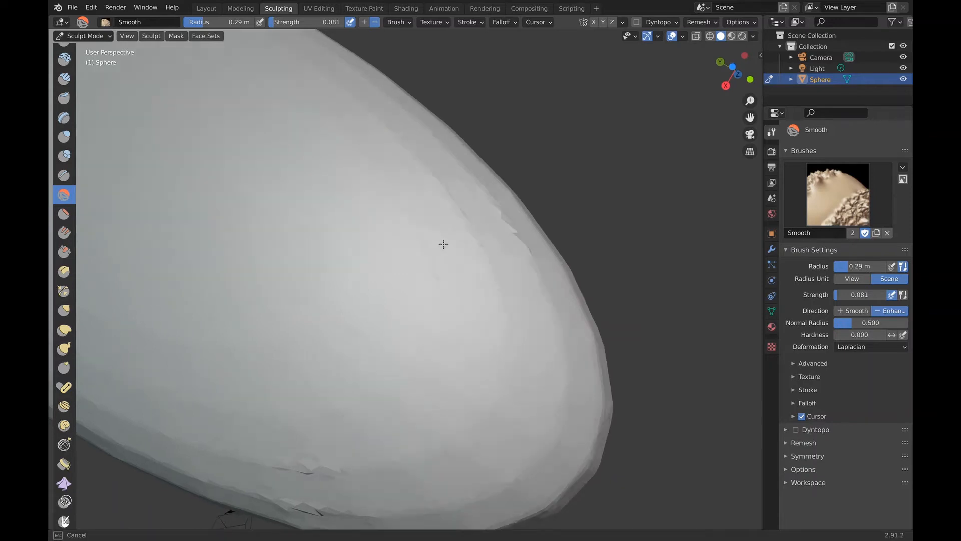
mouse_move(495, 243)
middle_mouse_down()
mouse_move(281, 247)
mouse_move(201, 263)
mouse_move(227, 326)
middle_mouse_up()
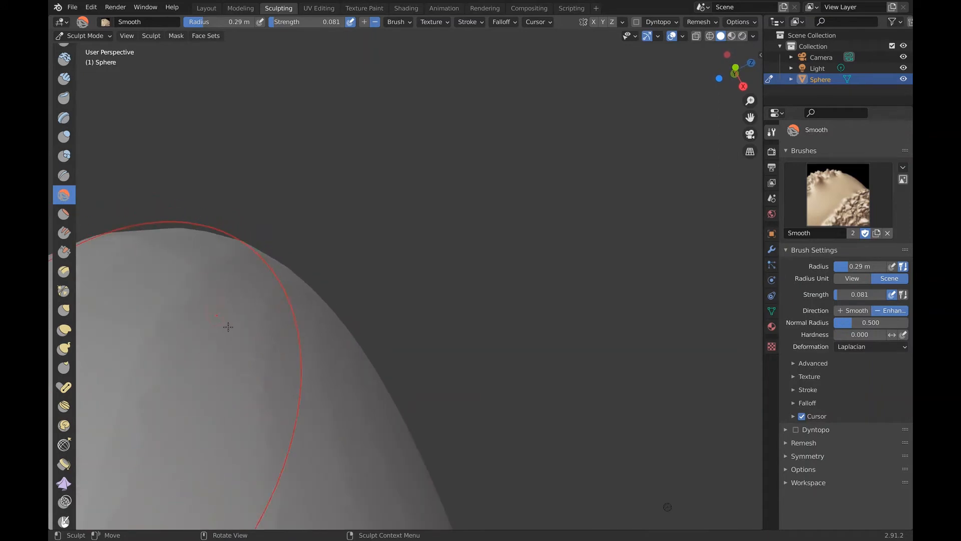
mouse_move(227, 325)
left_mouse_down()
mouse_move(245, 323)
mouse_move(256, 354)
left_mouse_up()
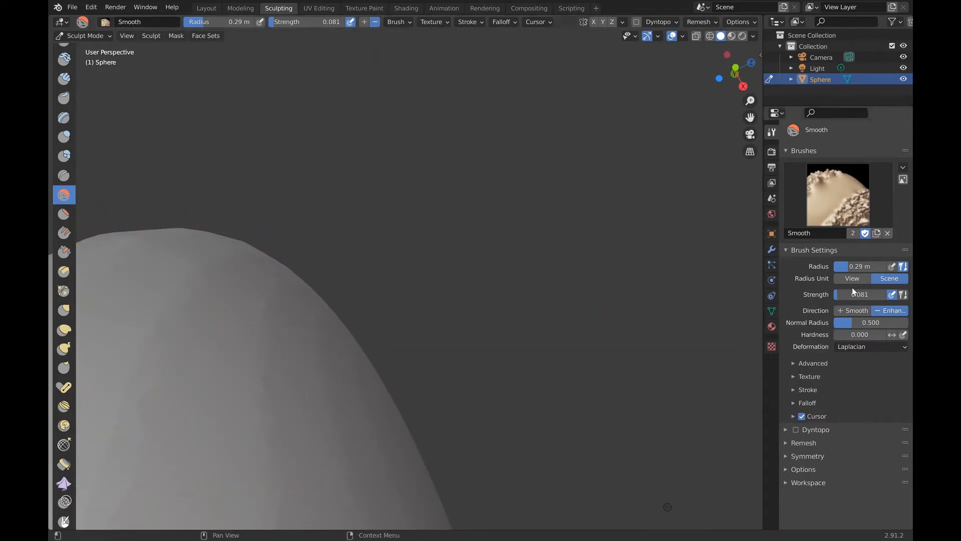
Set the brush strength to 0.164 and roughen the surface at the flattened sphere's rounded end with Enhance strokes.
left_click_drag(860, 294, 872, 295)
left_click_drag(206, 370, 214, 370)
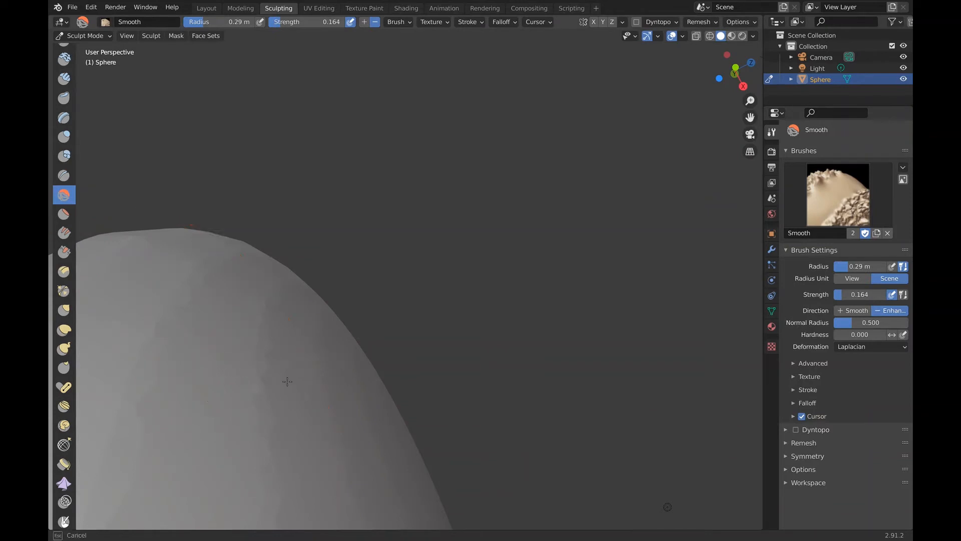
left_click_drag(234, 338, 247, 404)
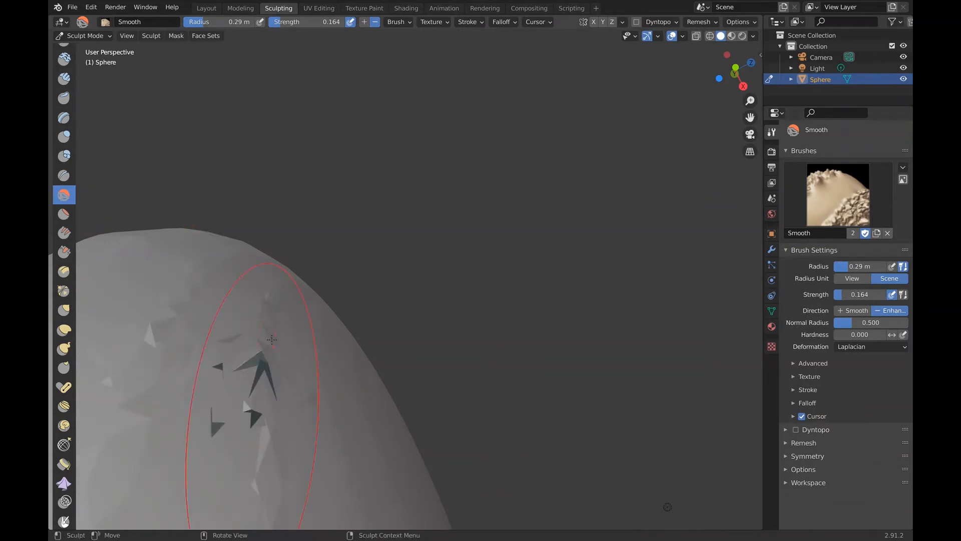
middle_click_drag(246, 350, 271, 340)
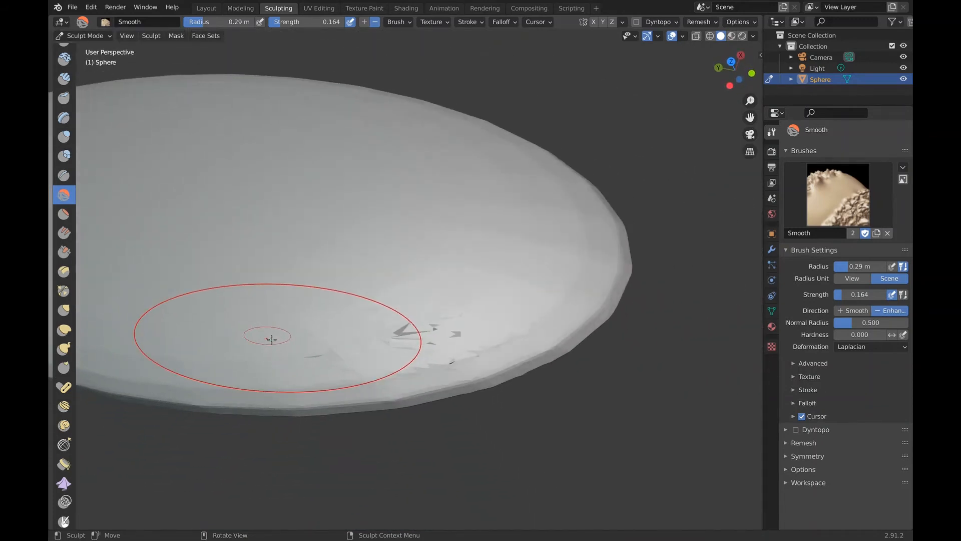
Undo the Enhance strokes and the applied remesh, going back to the flattened sphere in Object Mode without modifiers.
left_click(91, 37)
left_click(102, 53)
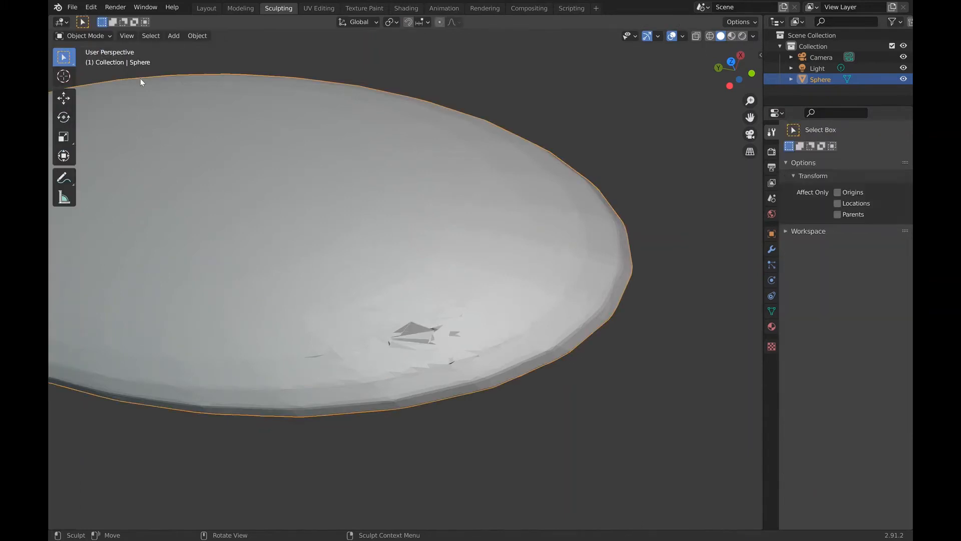
key("ctrl+z")
key("ctrl+z")
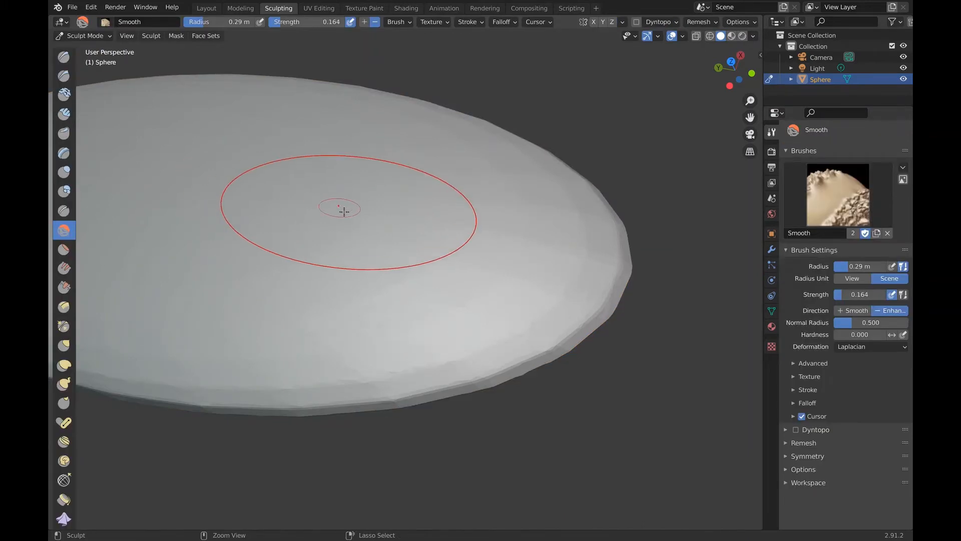
key("ctrl+z")
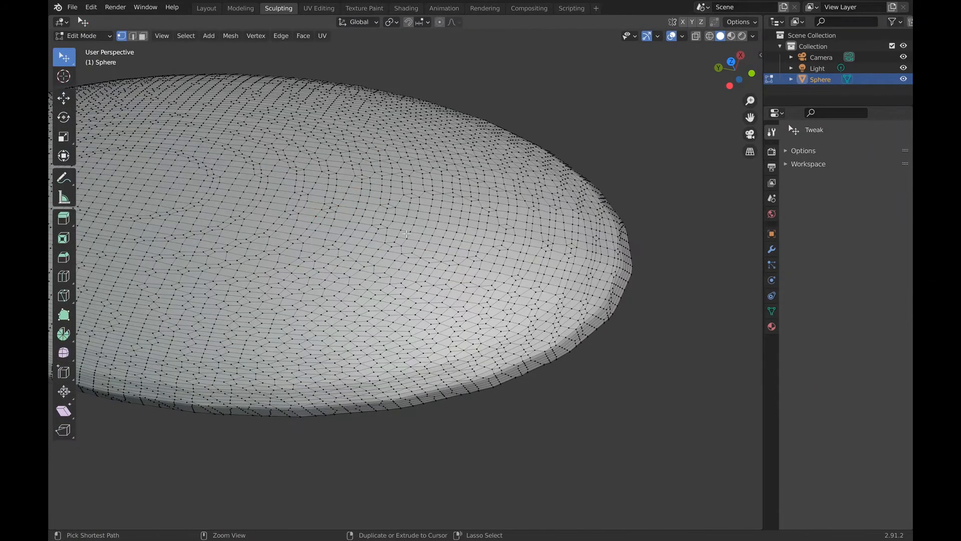
key("ctrl+z")
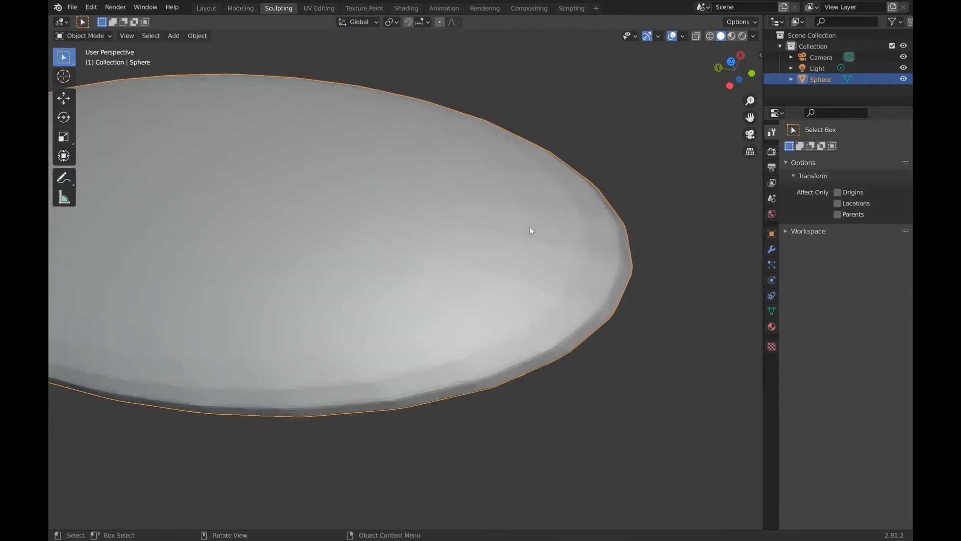
key("ctrl+z")
key("ctrl+z")
key("ctrl+z")
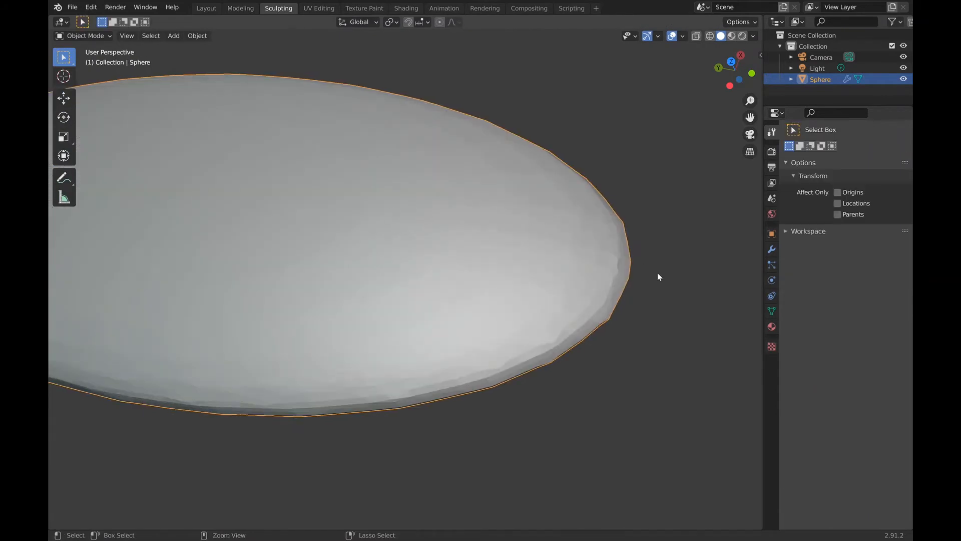
key("ctrl+z")
key("ctrl+z")
key("ctrl+z")
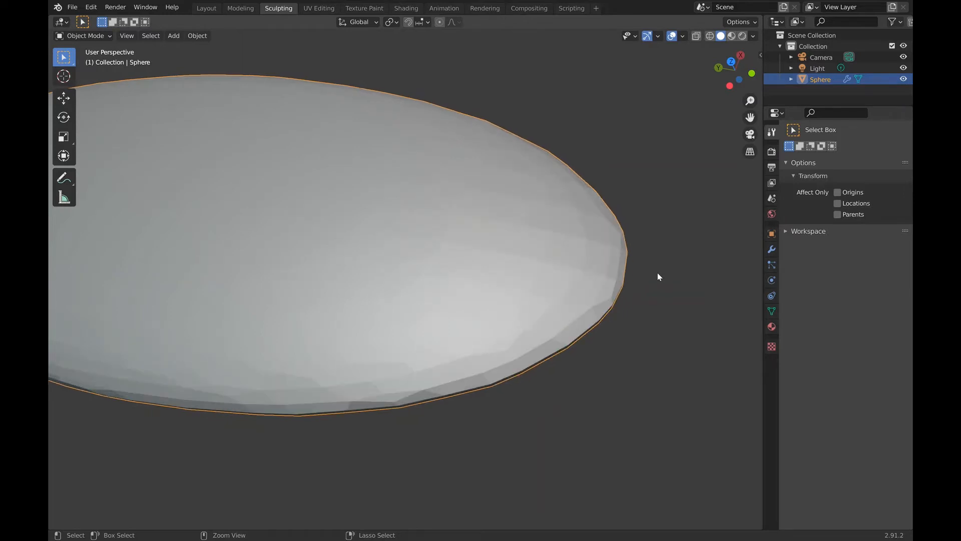
key("ctrl+z")
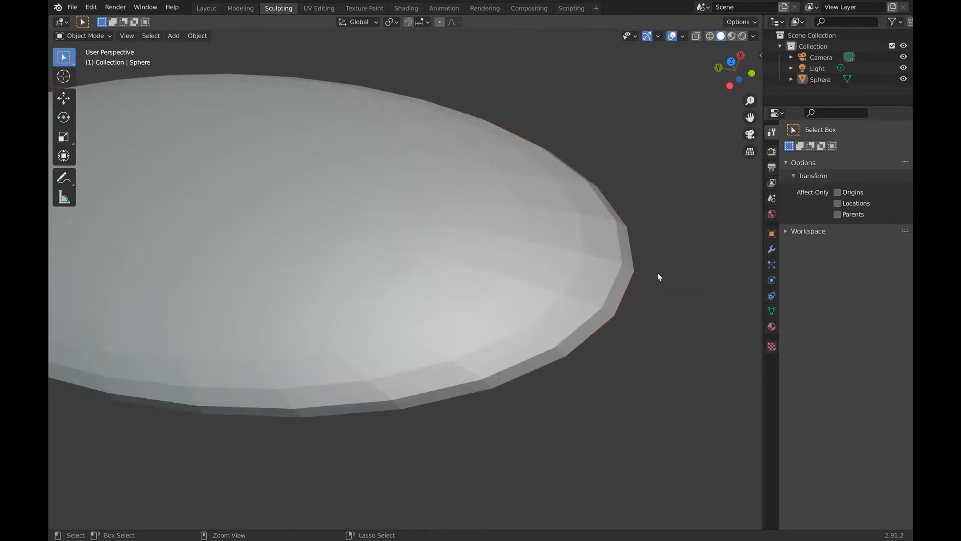
Add a Remesh modifier to the flattened sphere.
middle_click_drag(530, 224, 531, 226)
scroll(530, 231, "down", 5)
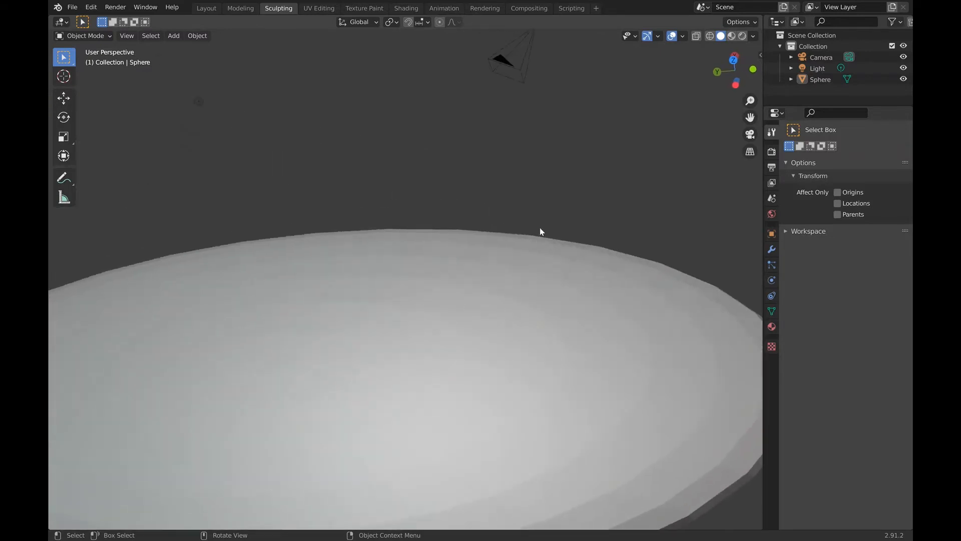
left_click(771, 249)
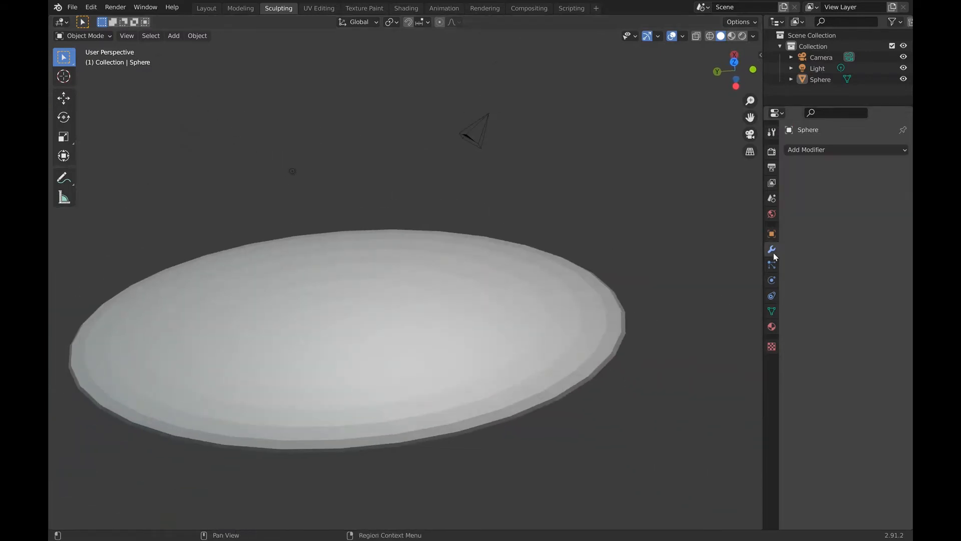
left_click(812, 148)
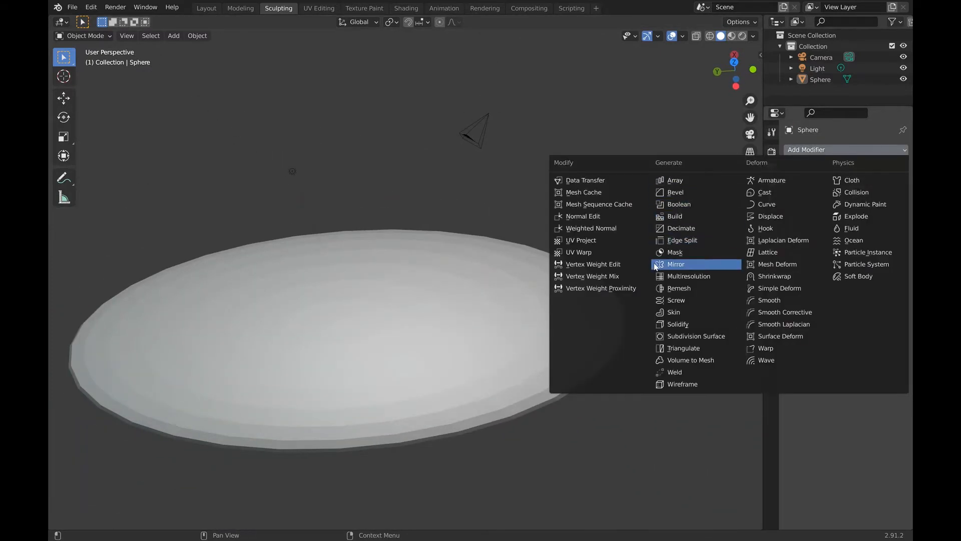
left_click(670, 288)
scroll(571, 284, "up", 3)
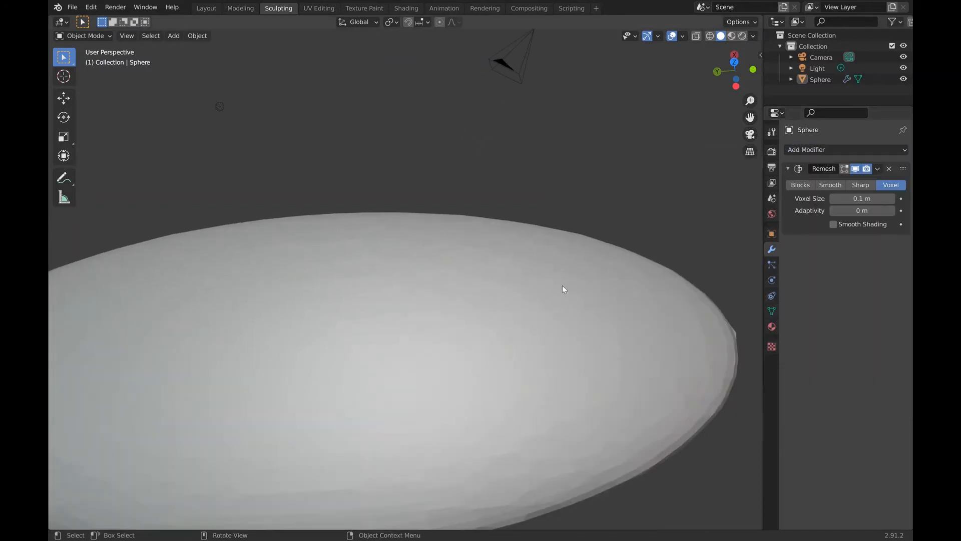
middle_click_drag(569, 281, 570, 278)
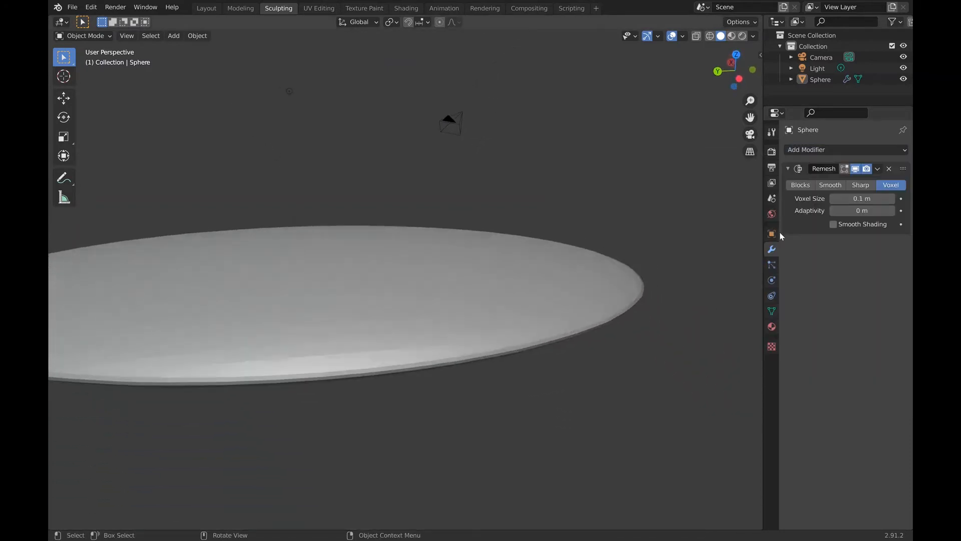
Switch the Remesh modifier to Smooth mode with an octree depth of 5 and apply it.
left_click(830, 185)
scroll(632, 258, "up", 4)
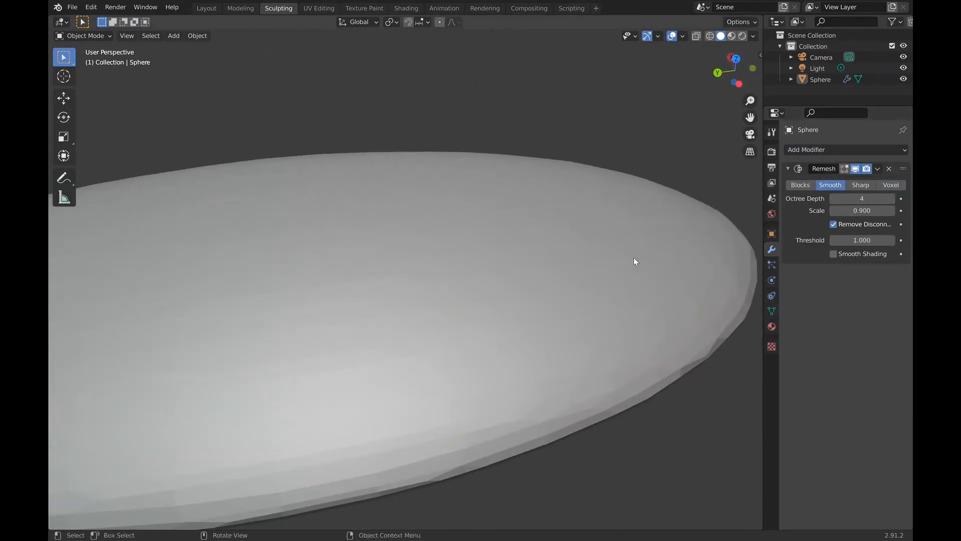
left_click(891, 198)
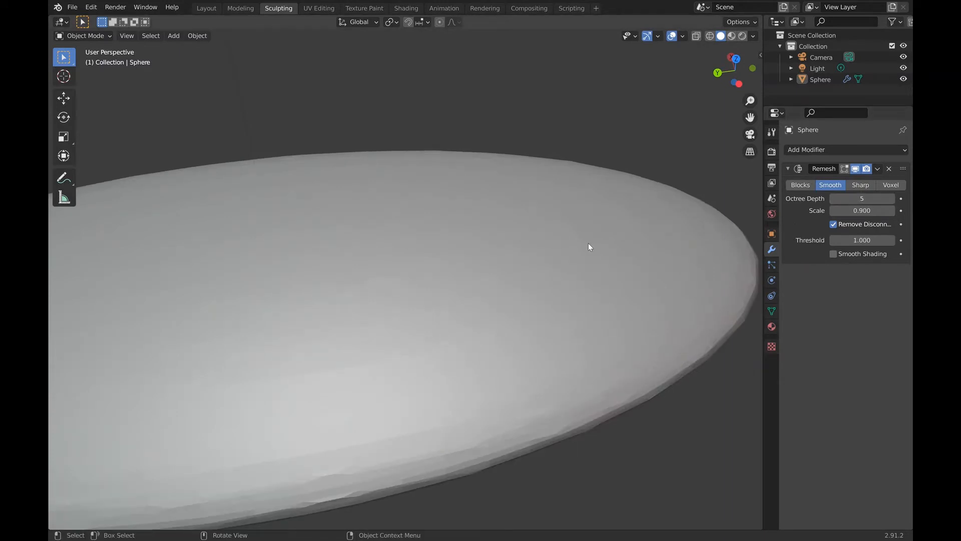
scroll(589, 244, "left", 3)
left_click(877, 169)
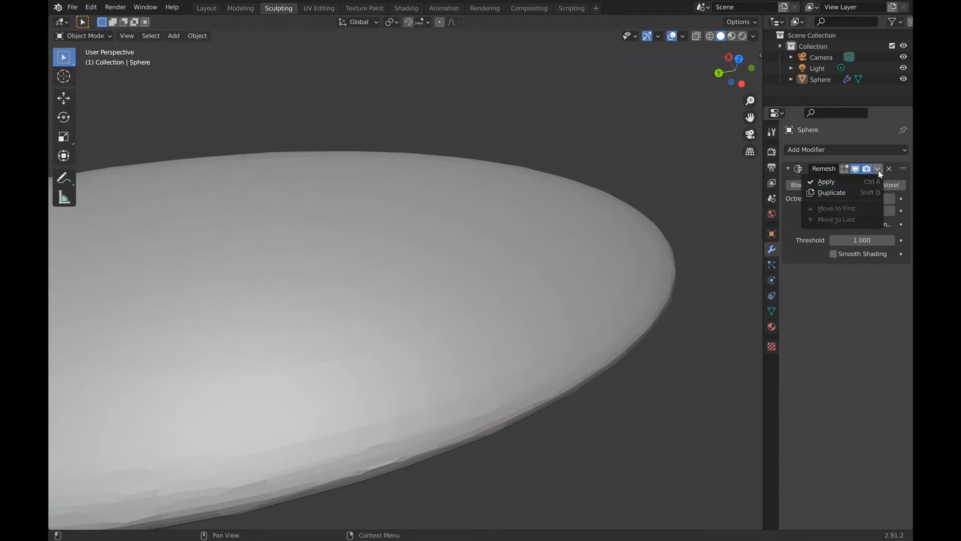
left_click(848, 182)
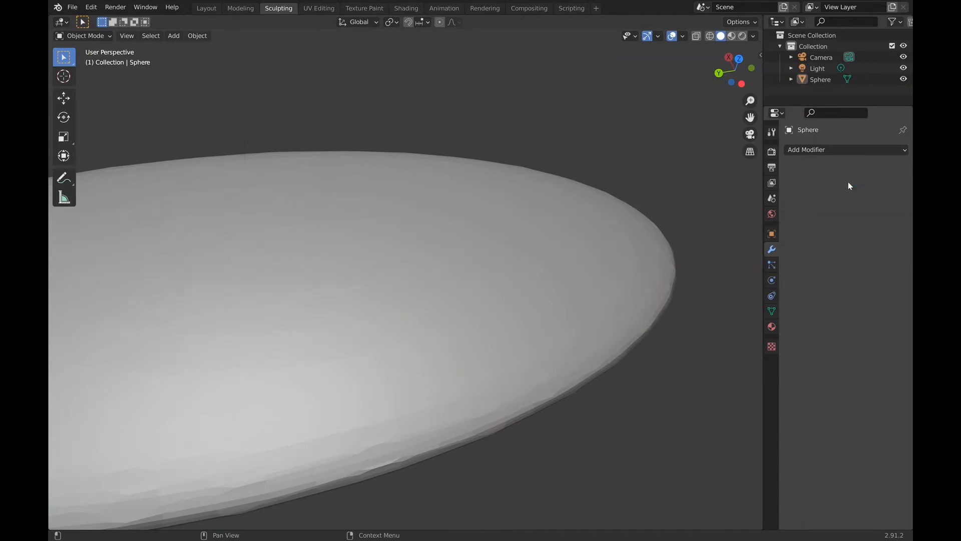
Examine the remeshed sphere's topology around its faces and rim in Edit Mode, and return to Object Mode.
left_click(109, 35)
left_click(99, 61)
scroll(255, 184, "left", 10)
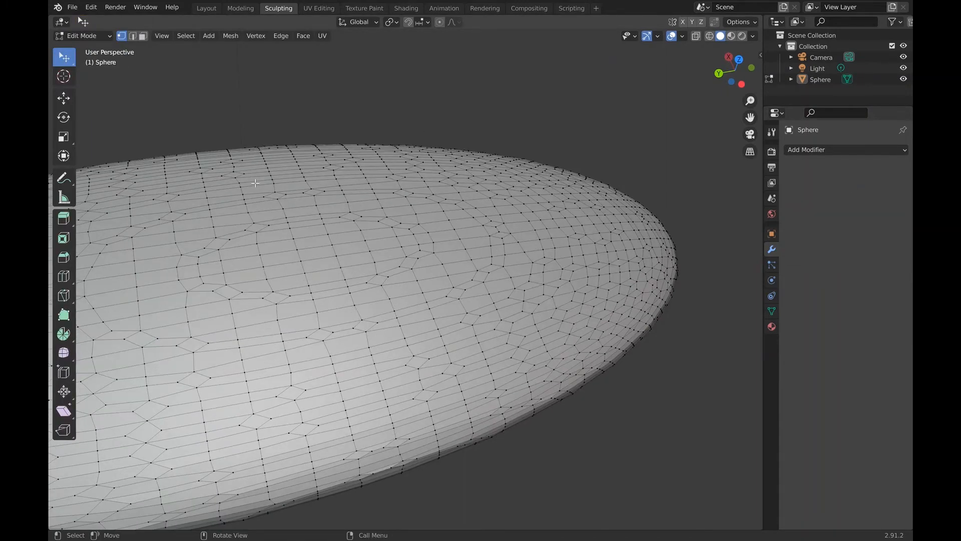
scroll(256, 183, "left", 20)
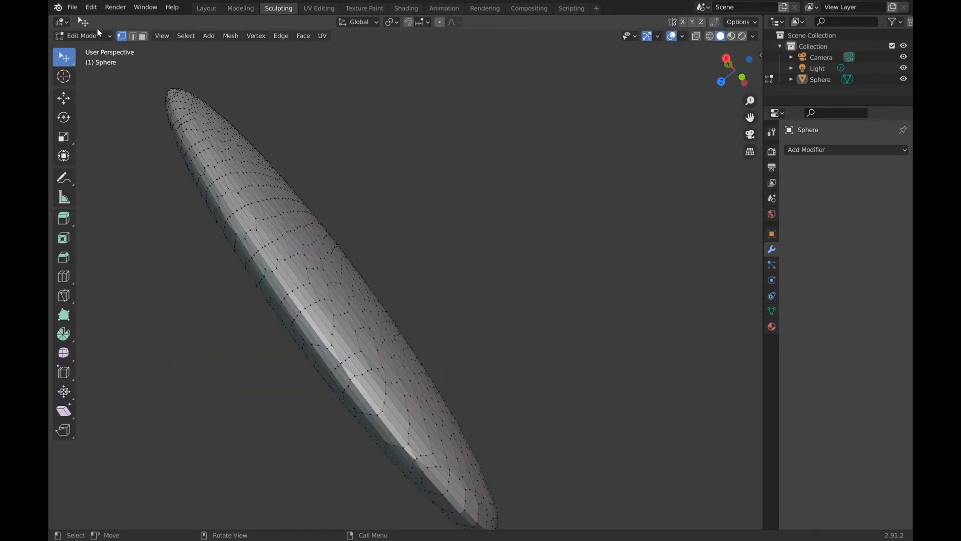
left_click(98, 34)
left_click(75, 48)
Select the remeshed sphere and scale it along the global Z axis to make it a much thicker ellipsoid.
scroll(244, 135, "up", 3)
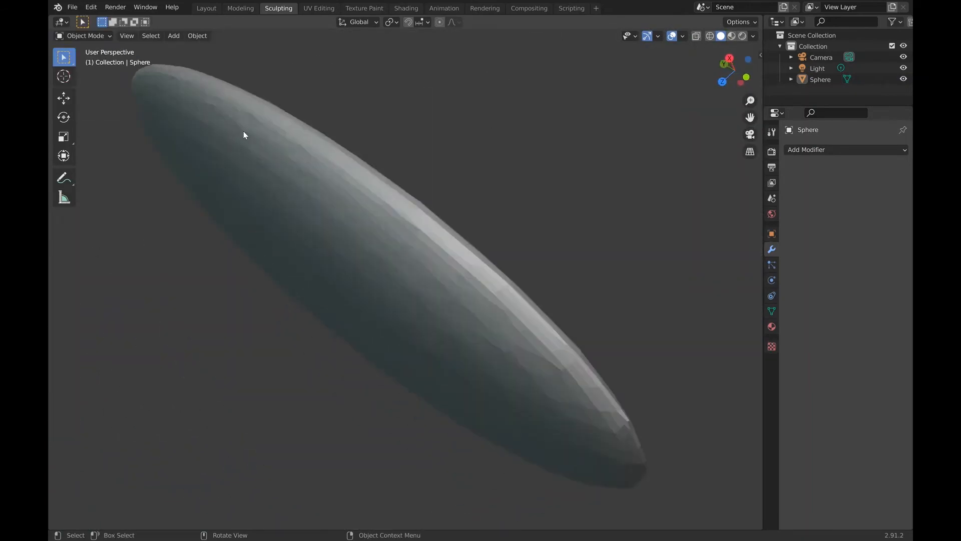
scroll(249, 134, "down", 15)
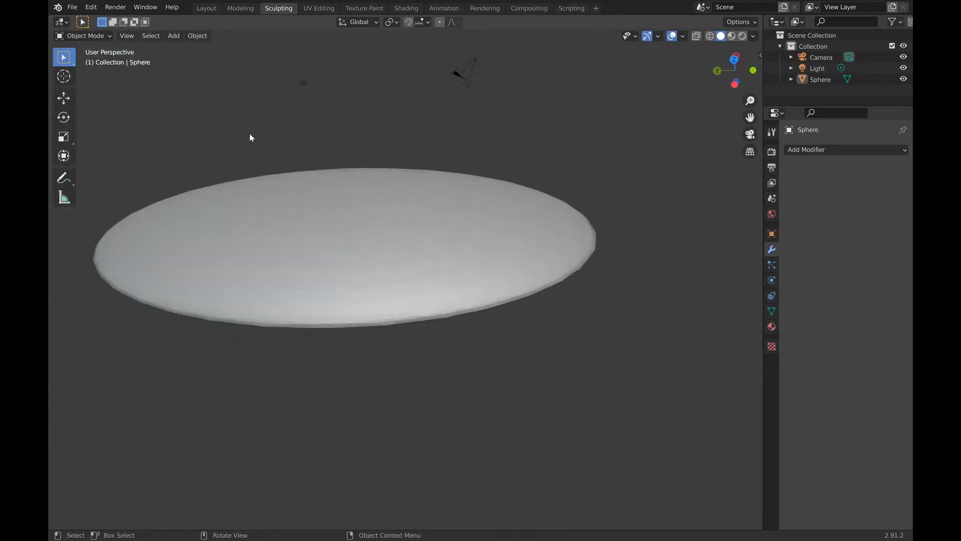
scroll(250, 135, "down", 4)
scroll(335, 172, "up", 3)
left_click(380, 223)
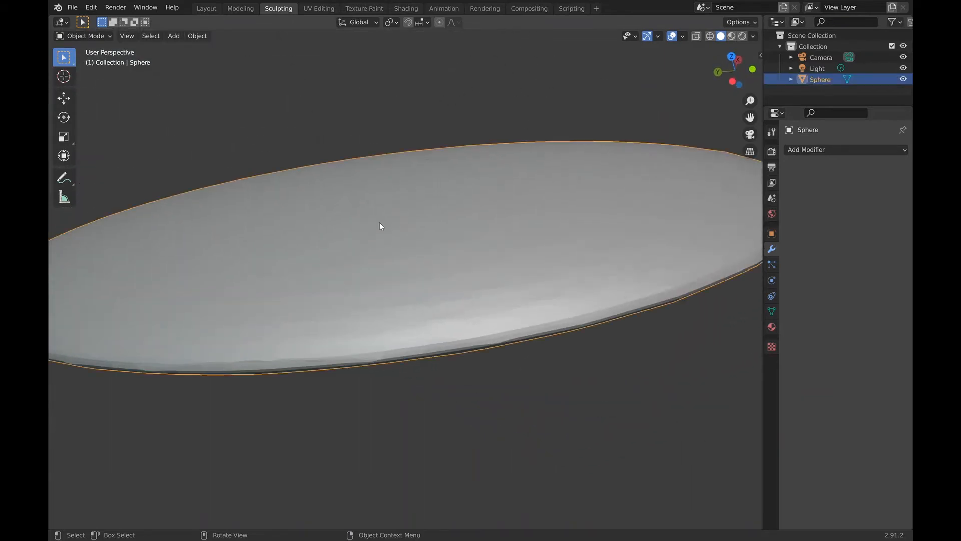
key("s")
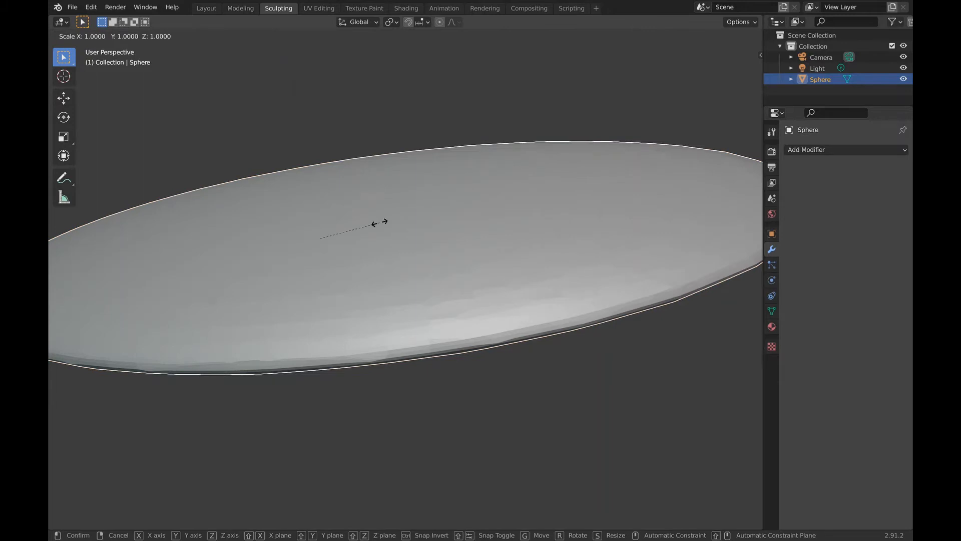
key("z")
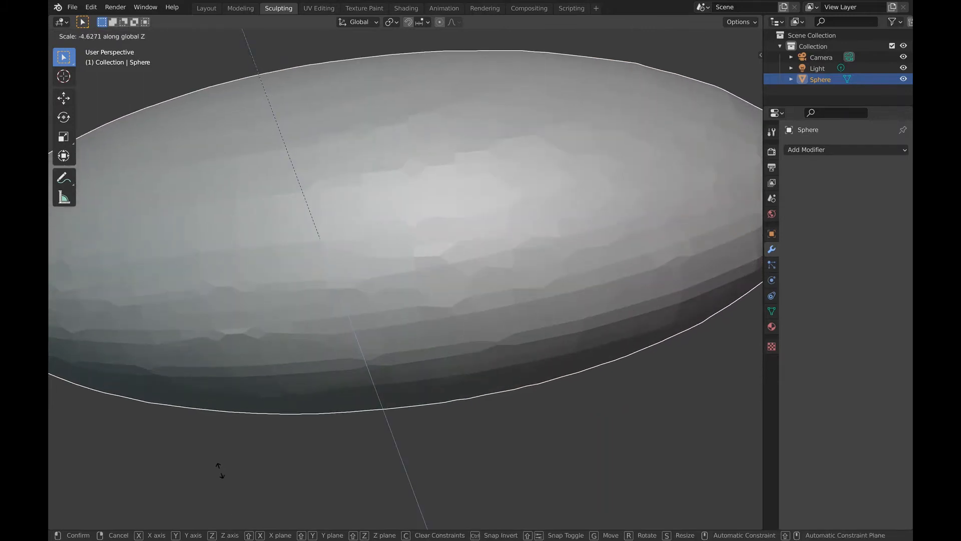
left_click(242, 509)
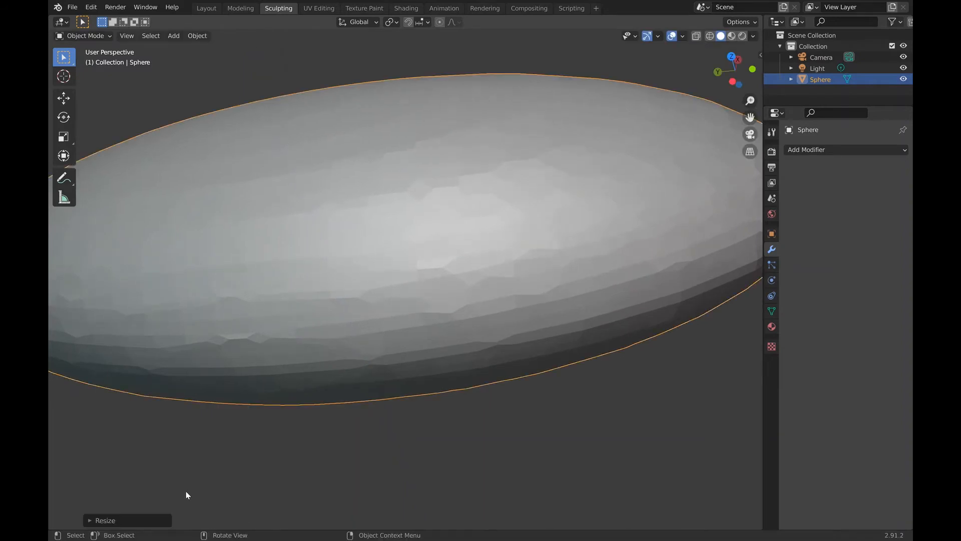
Inspect the stretched ellipsoid's mesh topology from several sides in Edit Mode.
left_click(90, 35)
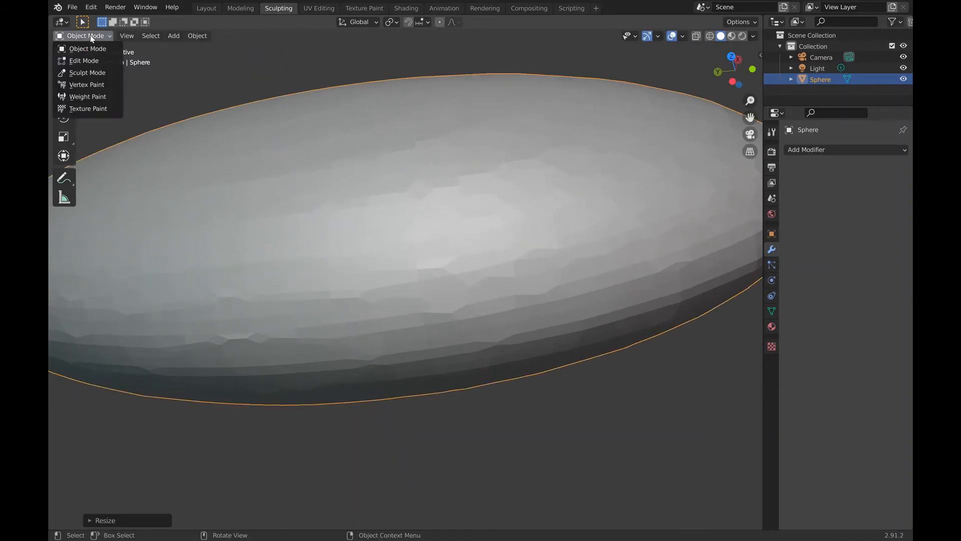
left_click(91, 60)
middle_click_drag(188, 156, 210, 171)
scroll(210, 169, "left", 10)
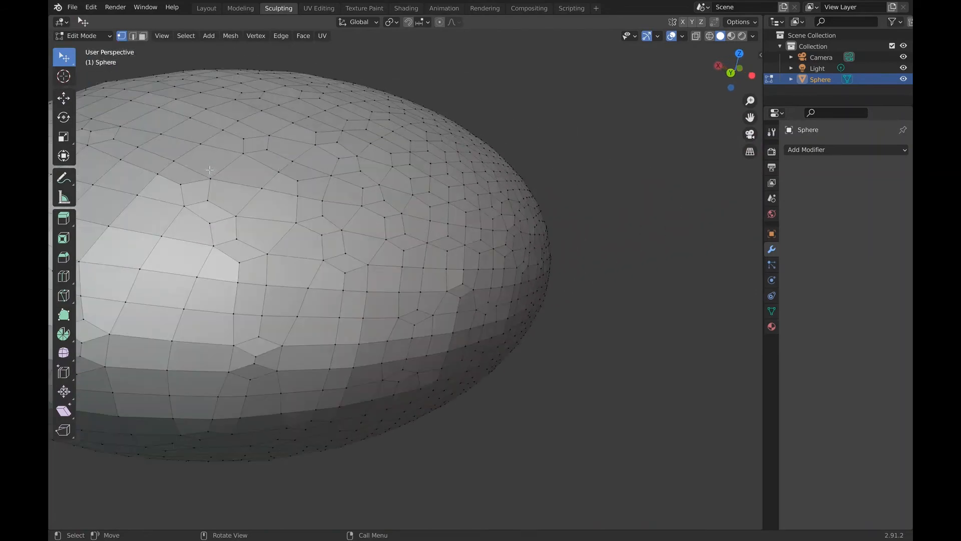
scroll(210, 170, "up", 3)
scroll(210, 170, "left", 10)
scroll(210, 170, "up", 10)
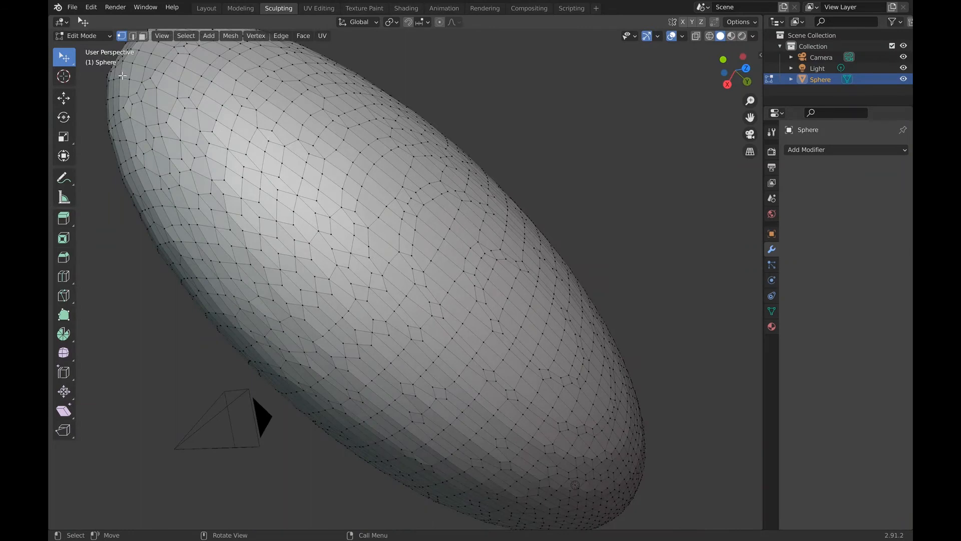
Enter Sculpt Mode and smooth the faceted area near the ellipsoid's end with the Smooth brush at 50 px radius and 0.700 strength.
left_click(82, 35)
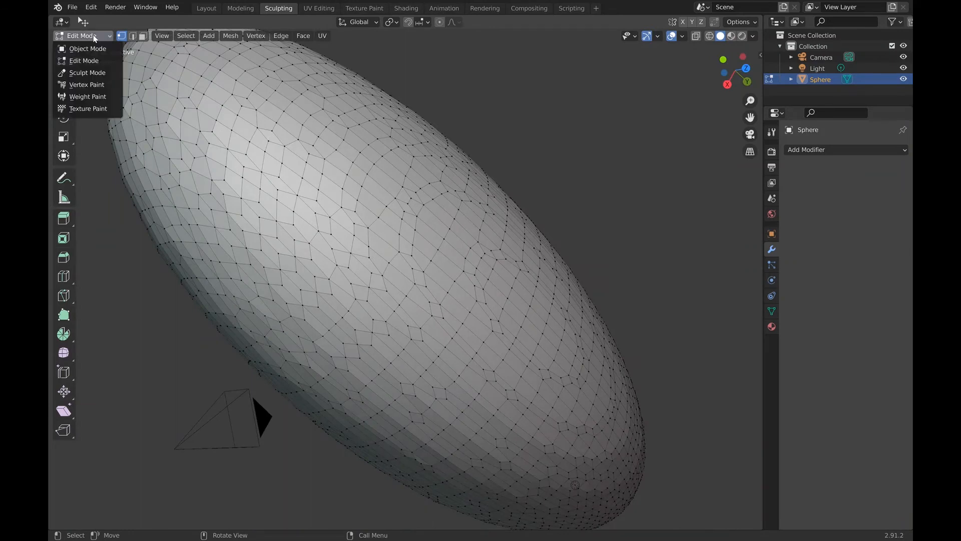
left_click(87, 73)
scroll(205, 210, "up", 4)
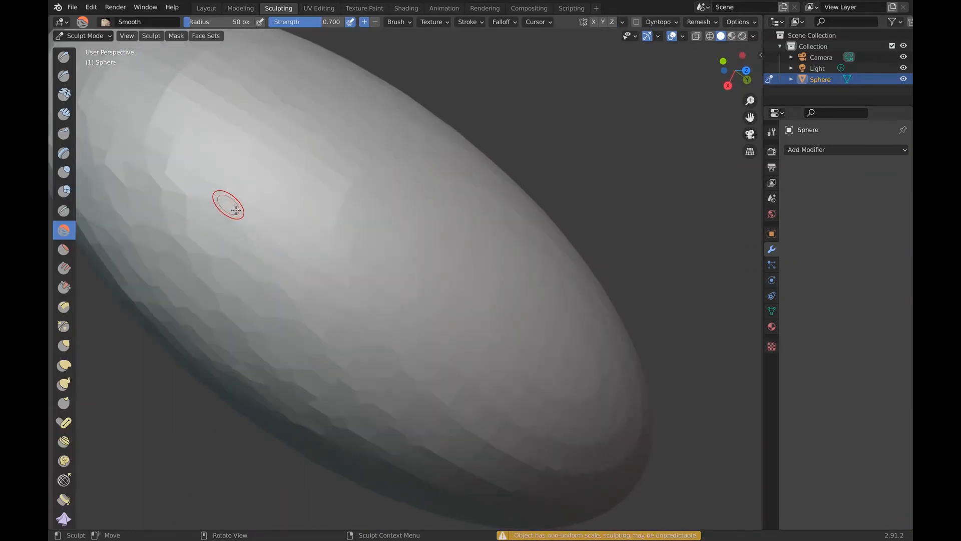
mouse_move(177, 201)
left_mouse_down()
mouse_move(189, 200)
mouse_move(154, 173)
left_mouse_up()
mouse_move(138, 211)
left_mouse_down()
mouse_move(210, 266)
mouse_move(256, 216)
left_mouse_up()
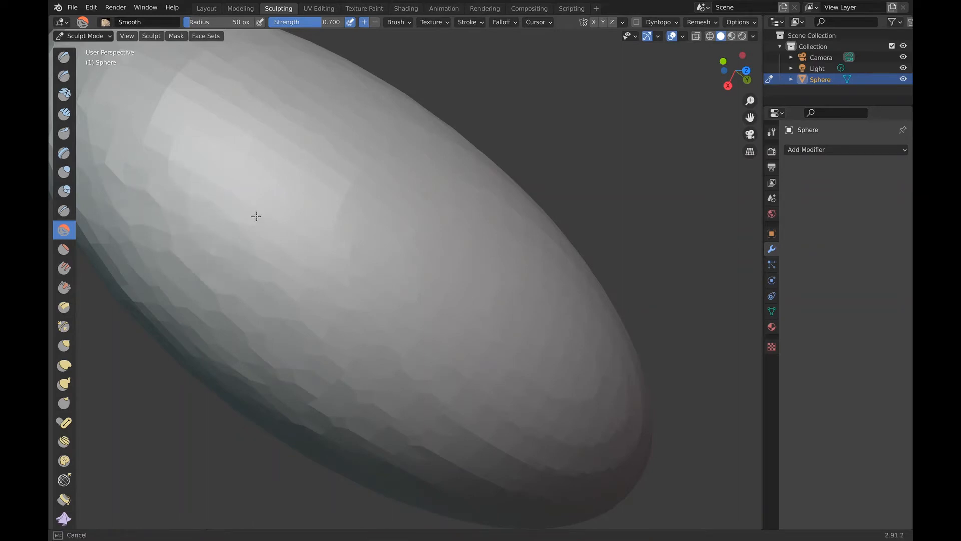
mouse_move(133, 194)
left_mouse_down()
mouse_move(198, 318)
mouse_move(159, 224)
left_mouse_up()
mouse_move(210, 289)
left_mouse_down()
mouse_move(235, 305)
mouse_move(226, 226)
mouse_move(177, 208)
left_mouse_up()
Paint further Smooth strokes across the ellipsoid's near side and lower flank with the same brush settings.
scroll(176, 207, "down", 5)
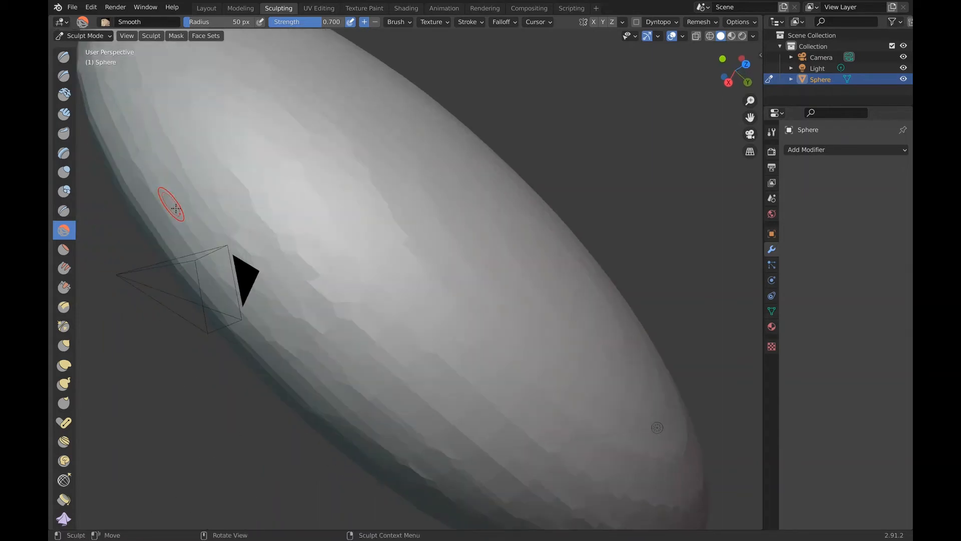
scroll(176, 208, "left", 5)
scroll(175, 207, "down", 5)
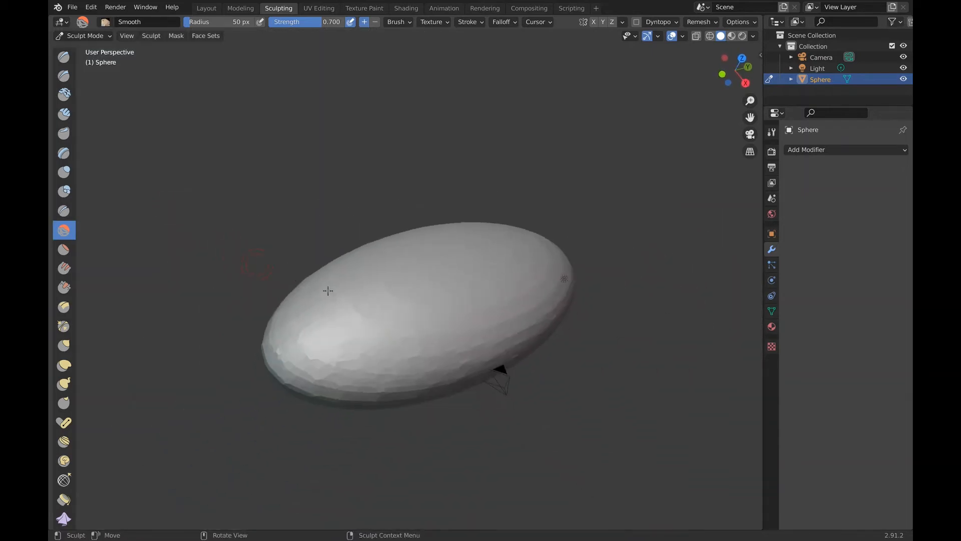
left_click_drag(373, 358, 387, 337)
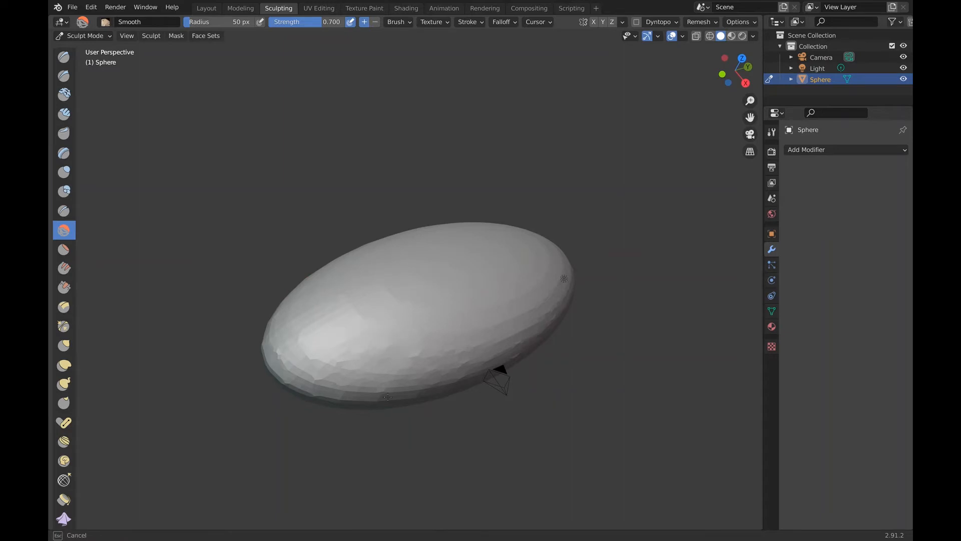
mouse_move(387, 397)
left_mouse_down()
mouse_move(393, 351)
mouse_move(385, 383)
mouse_move(447, 371)
left_mouse_up()
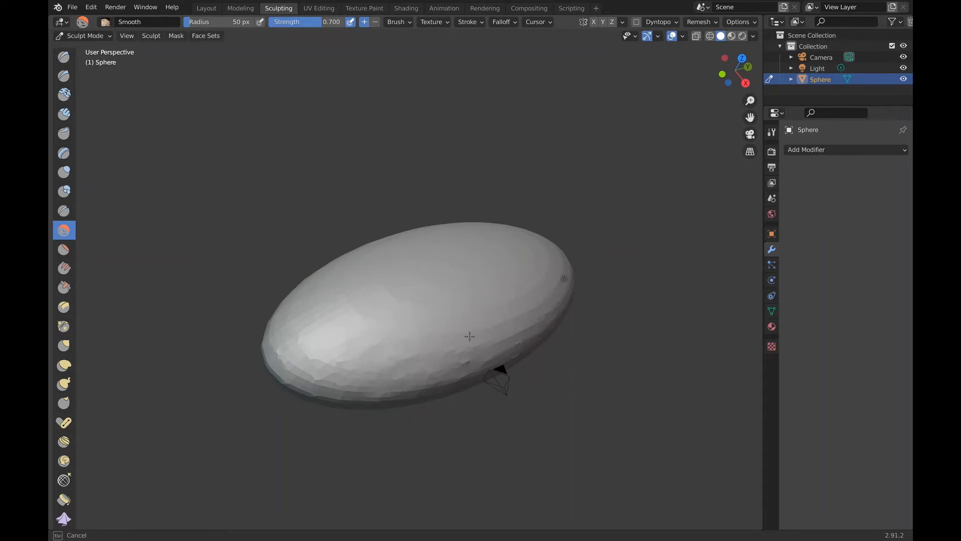
mouse_move(370, 381)
left_mouse_down()
mouse_move(340, 346)
mouse_move(386, 353)
mouse_move(376, 388)
mouse_move(431, 344)
mouse_move(459, 360)
mouse_move(406, 384)
mouse_move(447, 377)
mouse_move(421, 334)
left_mouse_up()
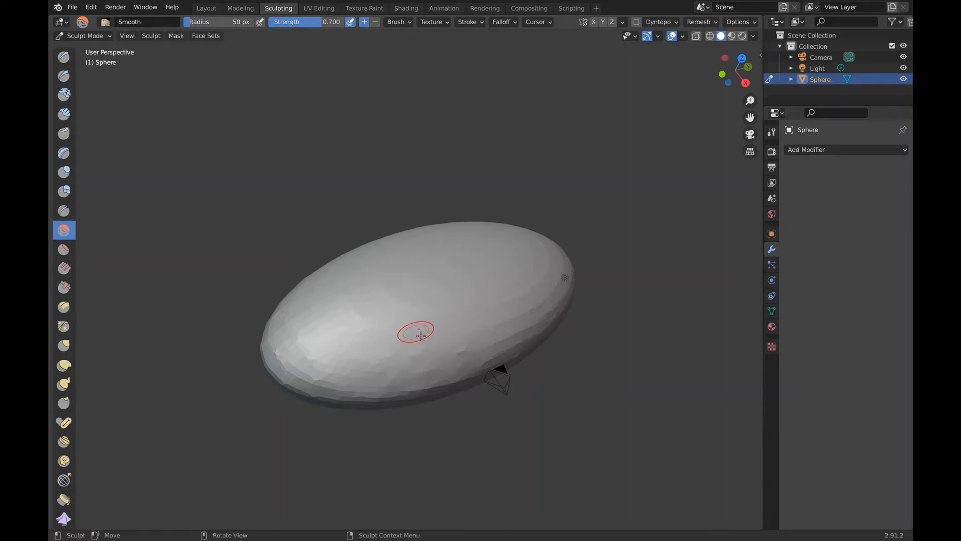
Set the Smooth brush radius to 169 px and smooth a long stroke along the ellipsoid's near flank.
scroll(421, 334, "up", 2)
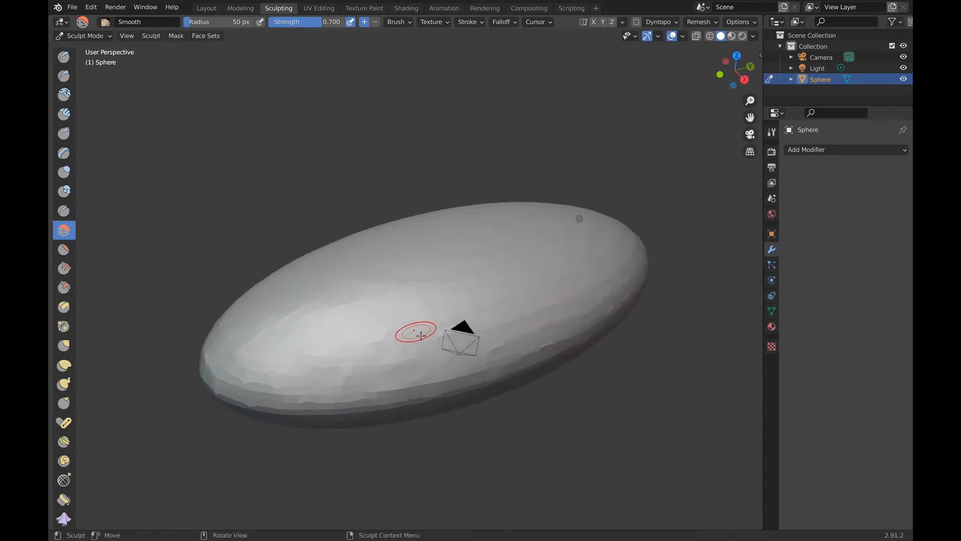
left_click(774, 132)
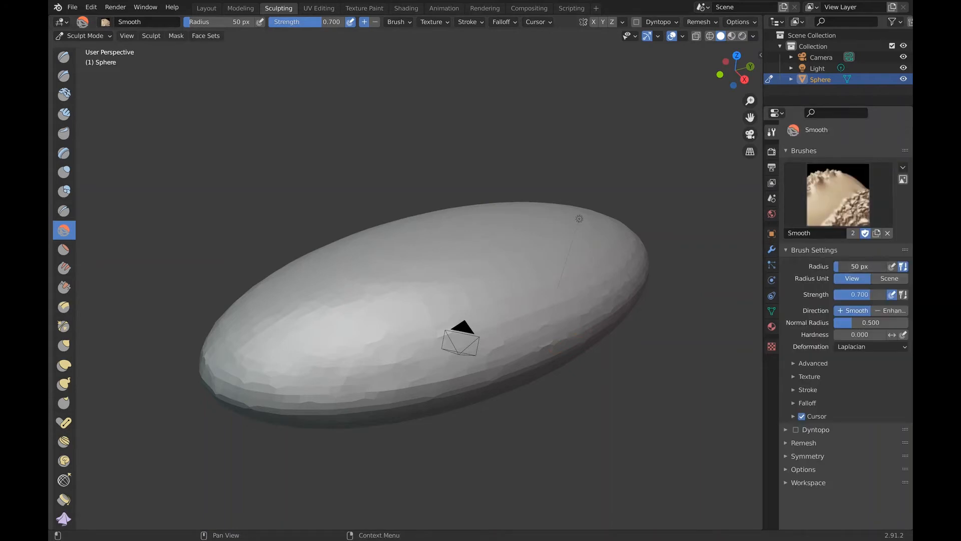
left_click_drag(843, 268, 853, 270)
scroll(580, 310, "up", 3)
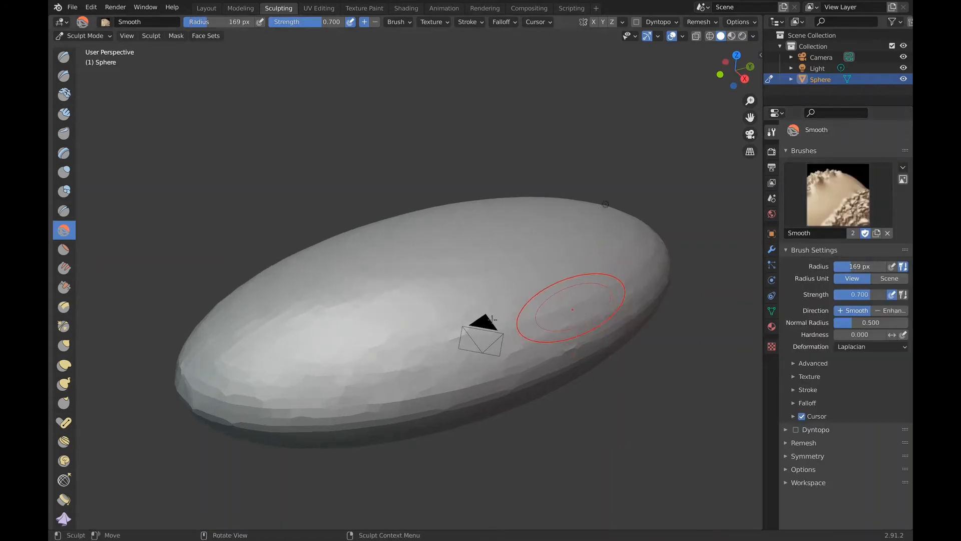
middle_click_drag(578, 309, 581, 289)
mouse_move(400, 373)
left_mouse_down()
mouse_move(477, 399)
mouse_move(466, 425)
mouse_move(369, 388)
mouse_move(474, 338)
mouse_move(544, 404)
mouse_move(393, 436)
mouse_move(348, 388)
mouse_move(419, 317)
mouse_move(546, 338)
mouse_move(601, 311)
left_mouse_up()
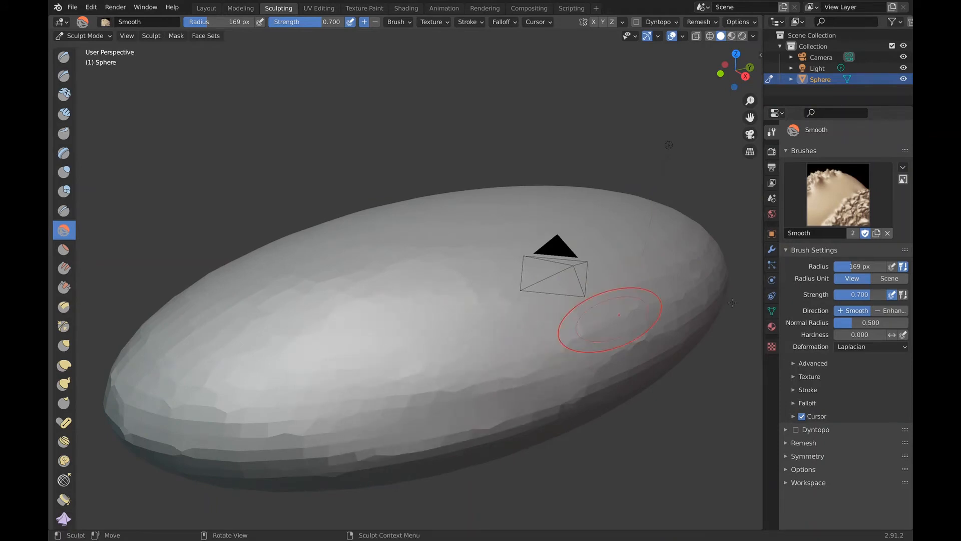
Set the Smooth brush's normal radius to 0.324 and paint more smoothing strokes along the ellipsoid's faceted lower flank.
left_click_drag(871, 322, 849, 323)
mouse_move(498, 361)
left_mouse_down()
mouse_move(478, 420)
mouse_move(362, 408)
mouse_move(416, 359)
mouse_move(420, 378)
mouse_move(559, 418)
mouse_move(458, 430)
mouse_move(466, 368)
mouse_move(384, 322)
mouse_move(280, 421)
mouse_move(309, 461)
mouse_move(504, 378)
mouse_move(587, 418)
mouse_move(414, 364)
mouse_move(426, 351)
left_mouse_up()
mouse_move(452, 322)
middle_mouse_down()
mouse_move(476, 365)
mouse_move(545, 390)
mouse_move(515, 397)
mouse_move(525, 383)
mouse_move(547, 392)
mouse_move(441, 369)
mouse_move(318, 367)
mouse_move(333, 382)
middle_mouse_up()
scroll(547, 391, "up", 10)
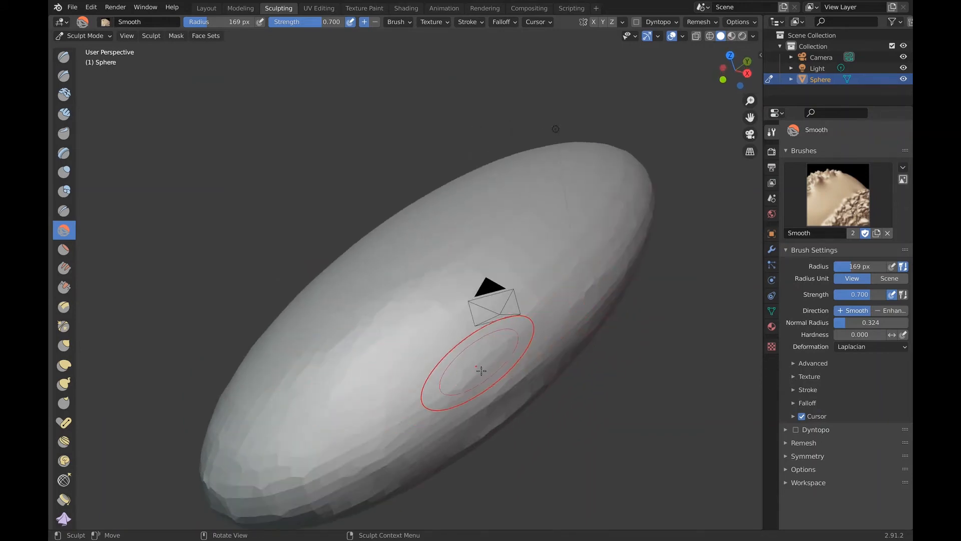
left_click_drag(481, 370, 438, 448)
mouse_move(349, 500)
left_mouse_down()
mouse_move(431, 395)
mouse_move(531, 341)
left_mouse_up()
middle_click_drag(661, 344, 691, 320)
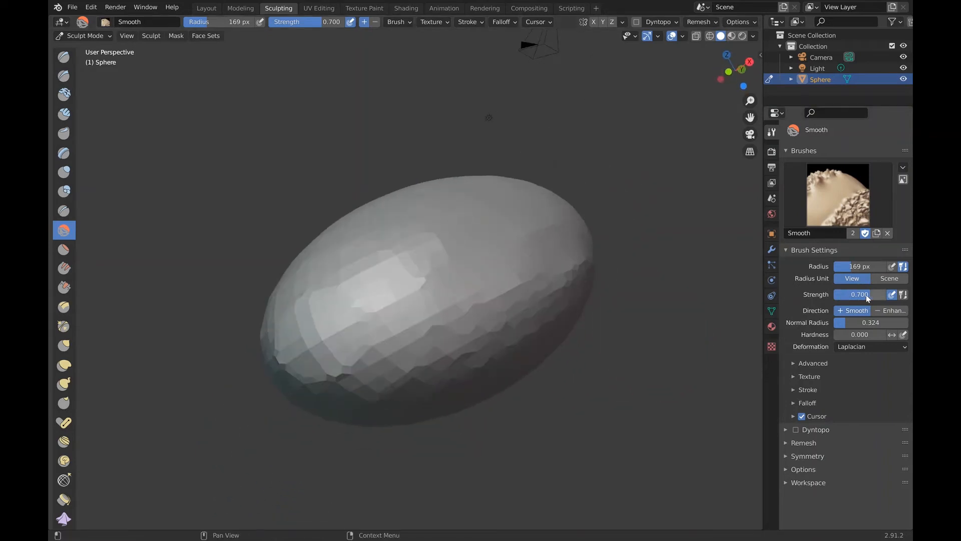
Try a Smooth stroke at 0.000 strength on the brightly lit end of the ellipsoid.
left_click_drag(860, 294, 821, 294)
mouse_move(719, 324)
middle_mouse_down()
mouse_move(606, 337)
mouse_move(491, 300)
middle_mouse_up()
scroll(431, 280, "up", 2)
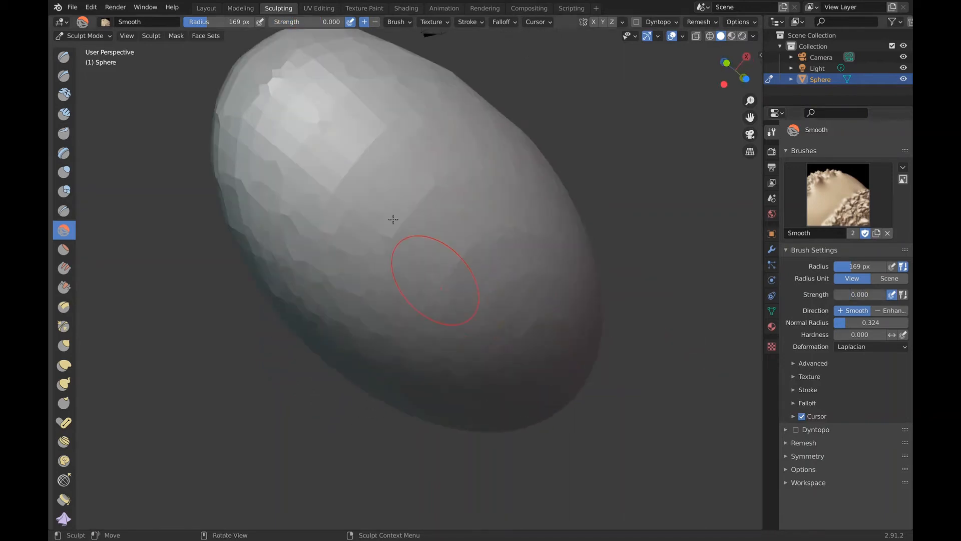
left_click_drag(318, 126, 279, 139)
Set the Smooth brush strength to 0.238, smooth the ellipsoid's faceted end and side, and widen the brush settings area.
left_click_drag(859, 295, 878, 295)
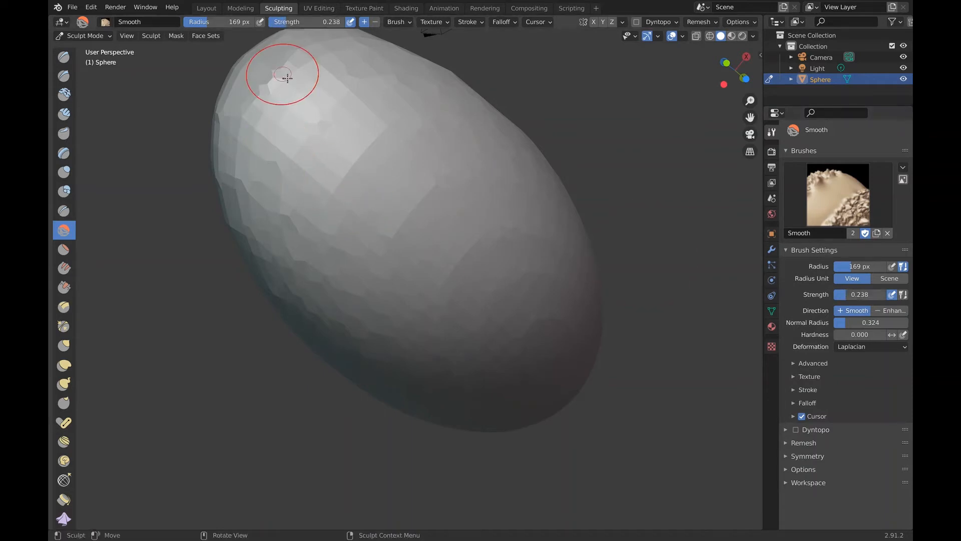
mouse_move(281, 76)
left_mouse_down()
mouse_move(326, 118)
mouse_move(282, 154)
left_mouse_up()
mouse_move(279, 77)
left_mouse_down()
mouse_move(261, 95)
mouse_move(258, 133)
left_mouse_up()
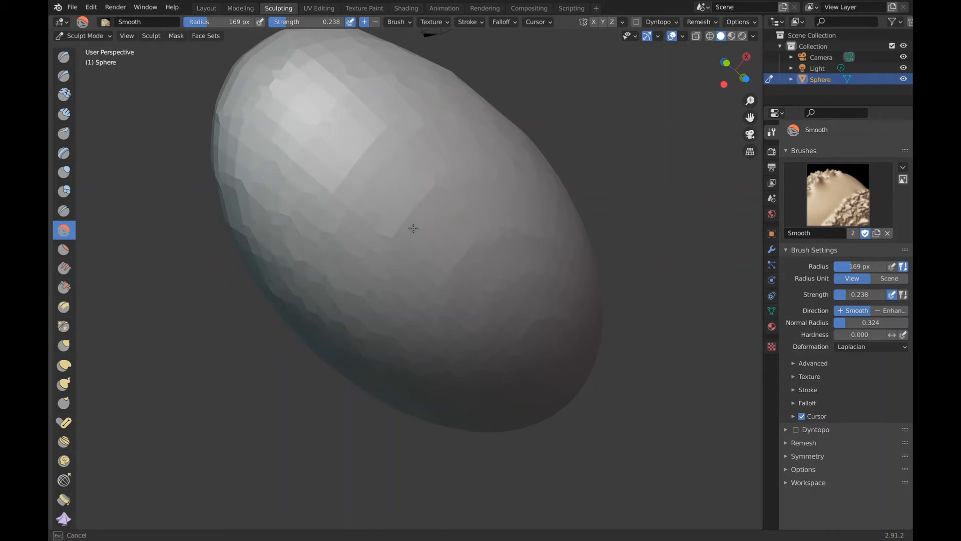
left_click_drag(302, 97, 309, 166)
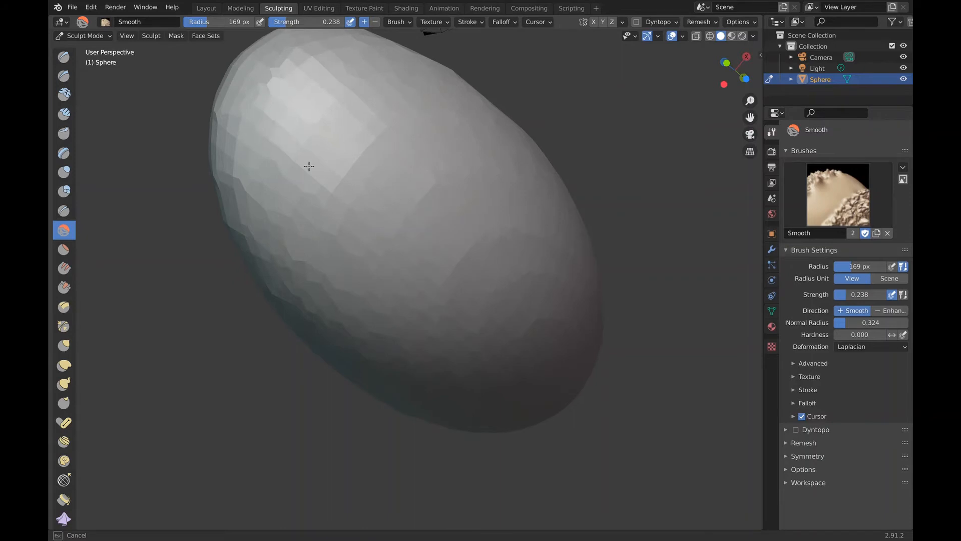
mouse_move(309, 166)
middle_mouse_down()
mouse_move(416, 203)
mouse_move(613, 195)
mouse_move(471, 243)
middle_mouse_up()
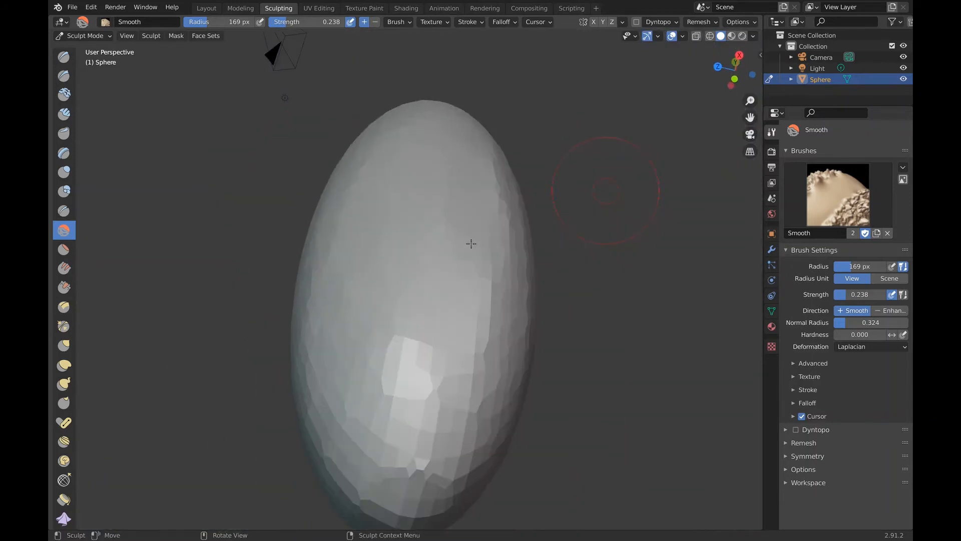
middle_click_drag(242, 266, 160, 264)
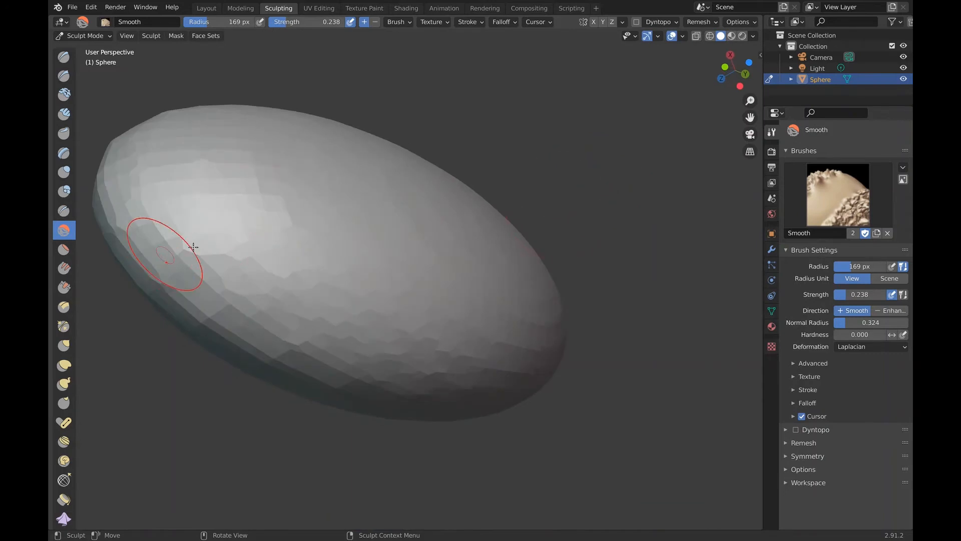
mouse_move(167, 242)
left_mouse_down()
mouse_move(285, 306)
mouse_move(269, 283)
left_mouse_up()
left_click_drag(779, 298, 746, 298)
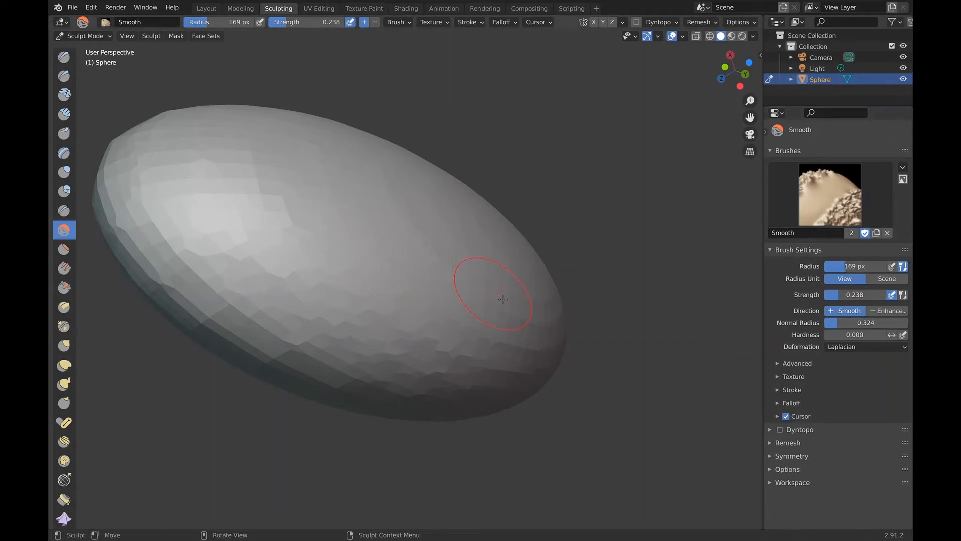
Switch to the Flatten/Contrast brush at 169 px radius and 0.500 strength and flatten the ellipsoid's faceted end.
left_click(64, 249)
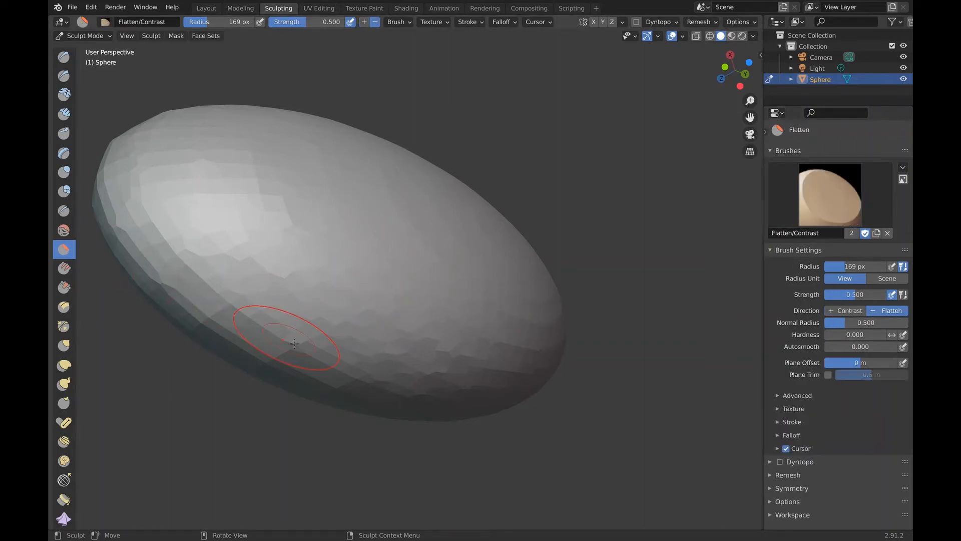
scroll(294, 343, "up", 10)
scroll(295, 344, "left", 5)
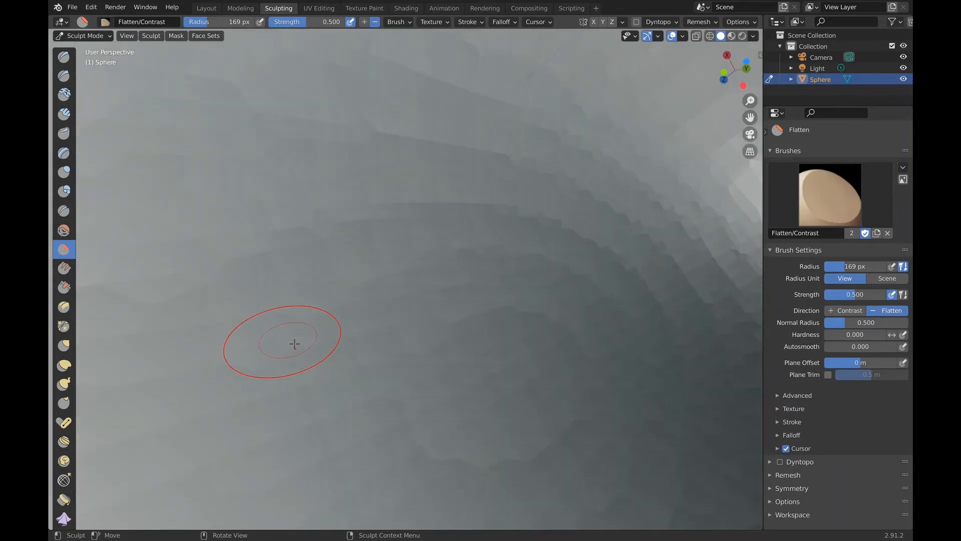
scroll(294, 343, "down", 10)
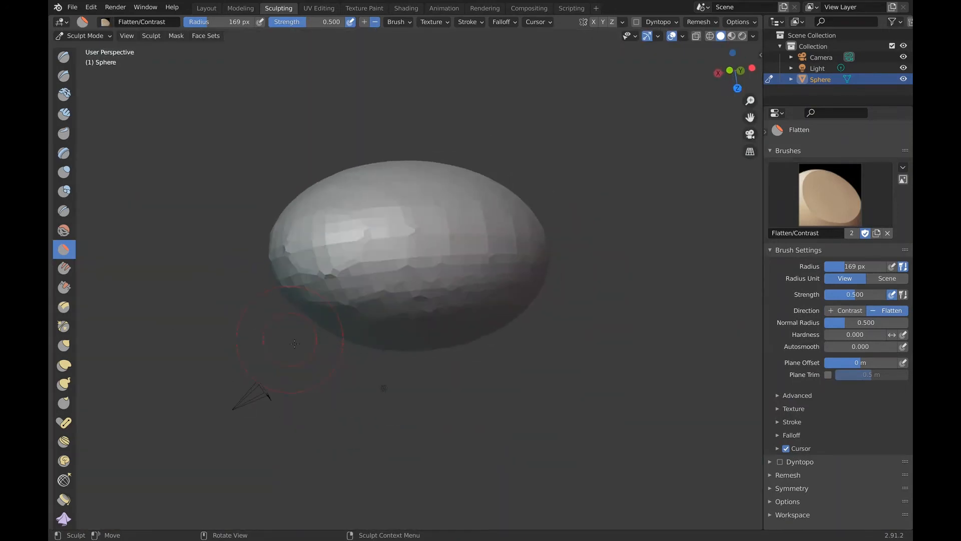
scroll(294, 343, "up", 5)
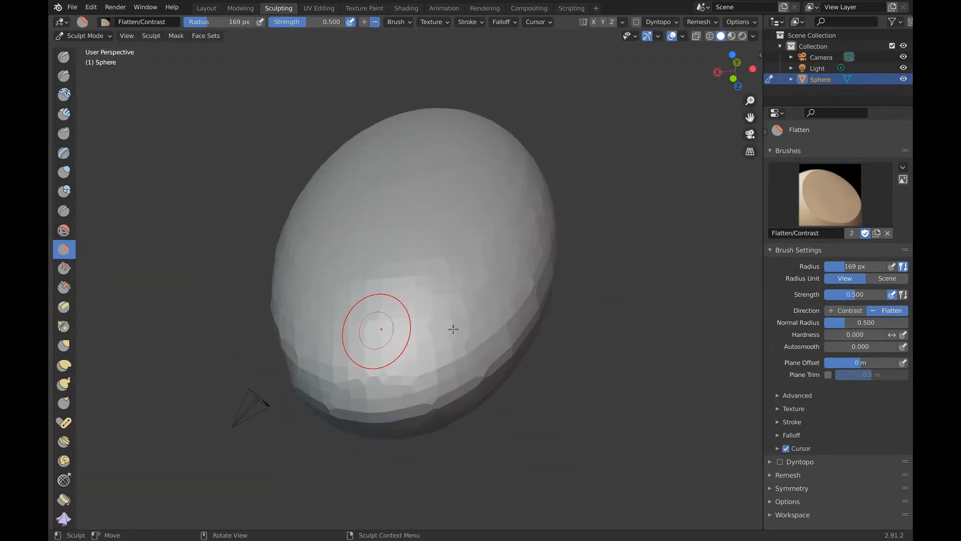
mouse_move(454, 329)
left_mouse_down()
mouse_move(412, 289)
mouse_move(353, 343)
mouse_move(375, 313)
mouse_move(391, 333)
left_mouse_up()
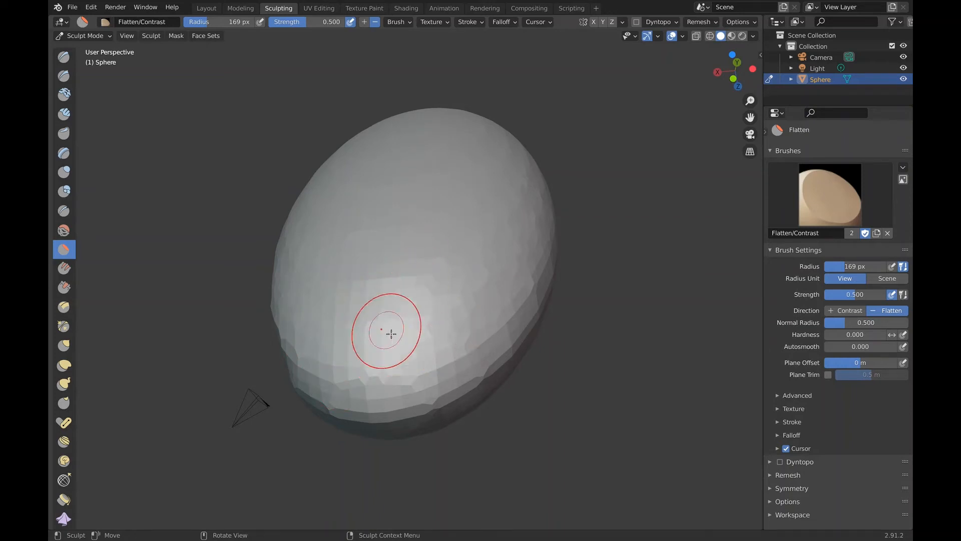
left_click_drag(366, 328, 394, 310)
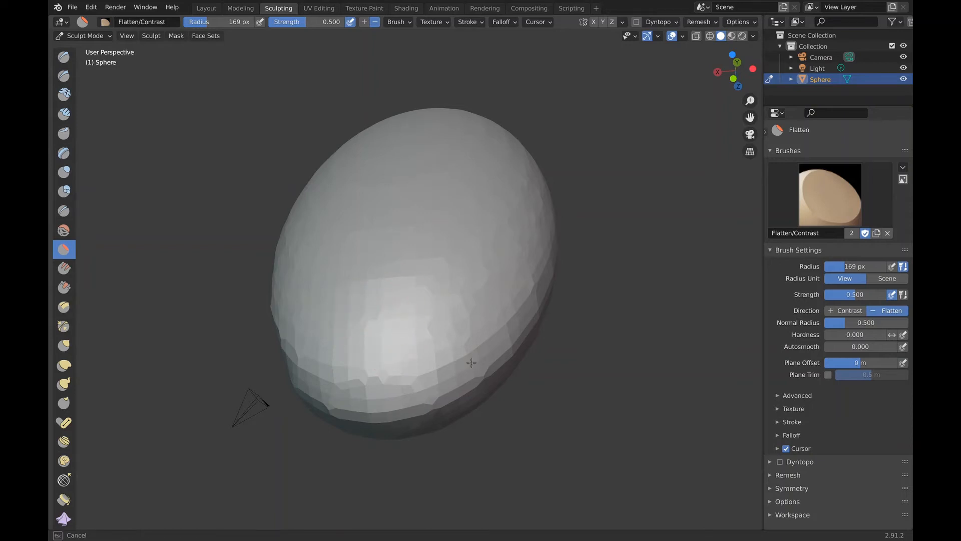
left_click_drag(471, 362, 423, 303)
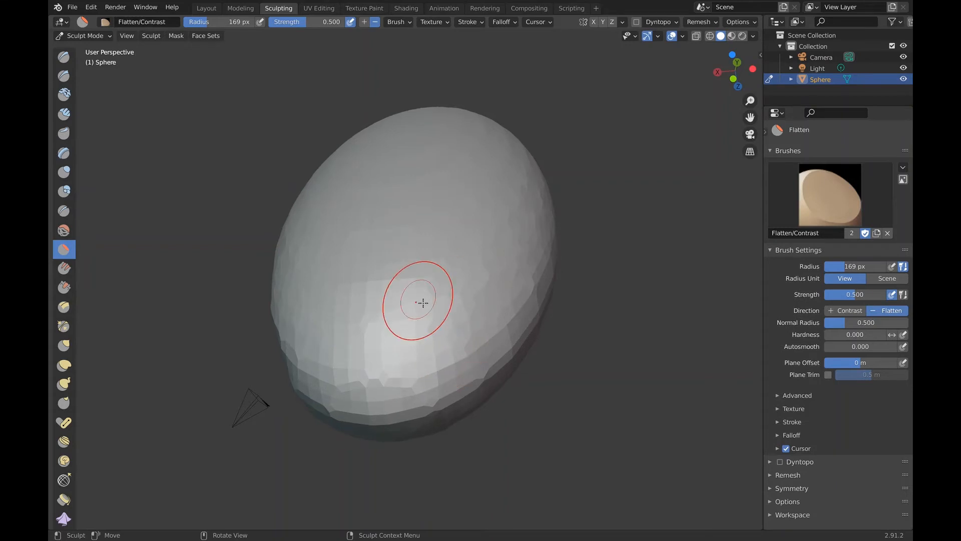
Flatten more of the ellipsoid's end from another angle with the same Flatten/Contrast brush settings.
scroll(423, 303, "up", 10)
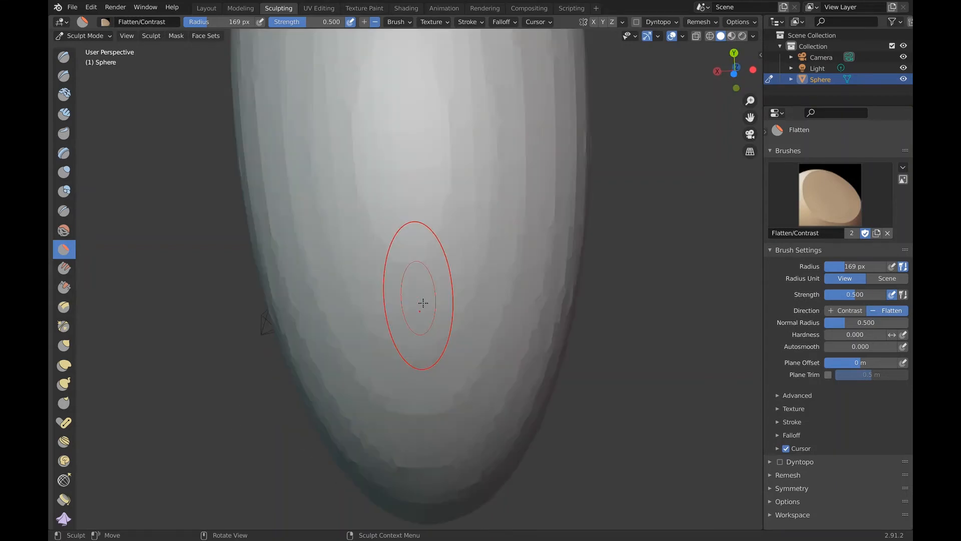
scroll(423, 303, "up", 3)
scroll(423, 303, "down", 6)
scroll(423, 302, "down", 6)
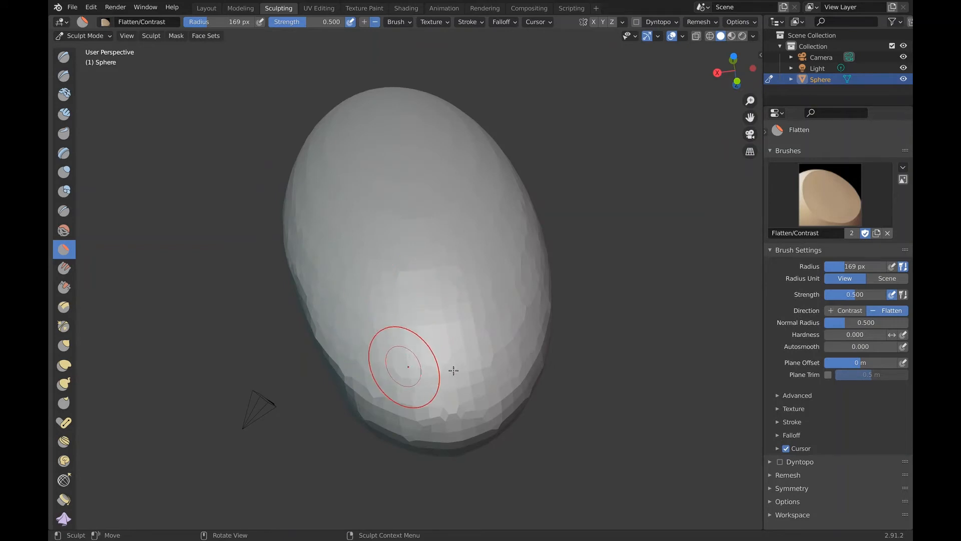
left_click_drag(453, 371, 473, 365)
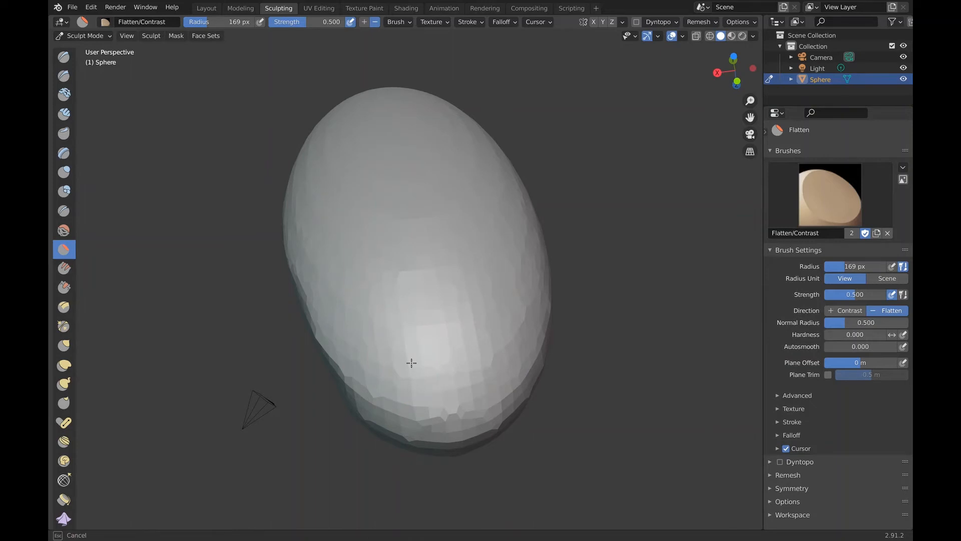
left_click_drag(415, 367, 415, 367)
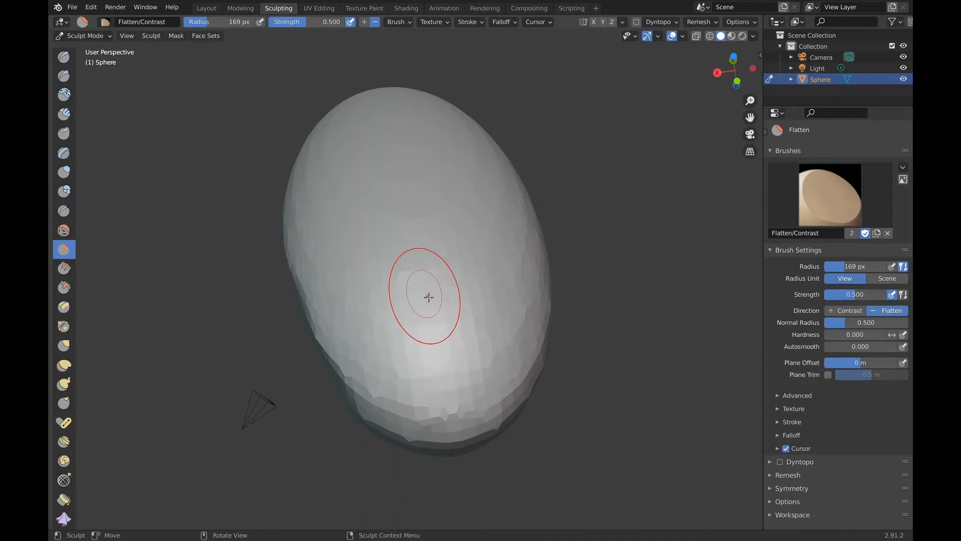
mouse_move(429, 297)
left_mouse_down()
mouse_move(440, 397)
mouse_move(432, 334)
left_mouse_up()
Select the Fill/Deepen brush and inspect the ellipsoid's end from close up.
left_click(65, 269)
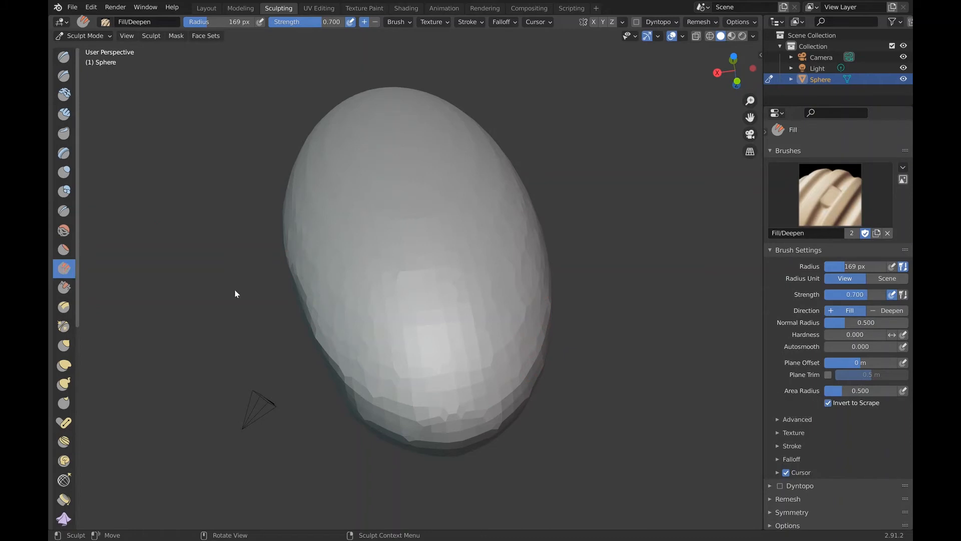
mouse_move(414, 285)
middle_mouse_down()
mouse_move(449, 267)
mouse_move(429, 271)
middle_mouse_up()
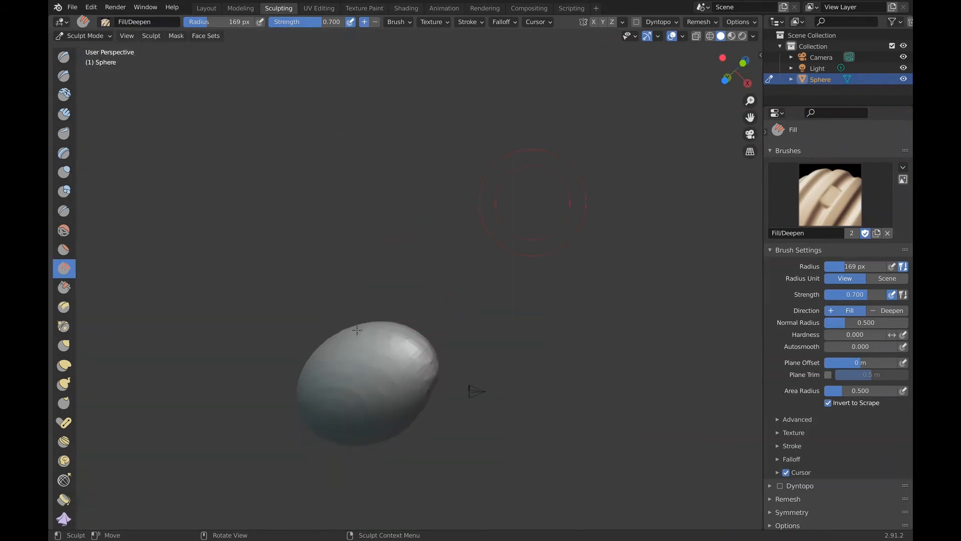
middle_click_drag(357, 330, 376, 317)
scroll(381, 327, "up", 6)
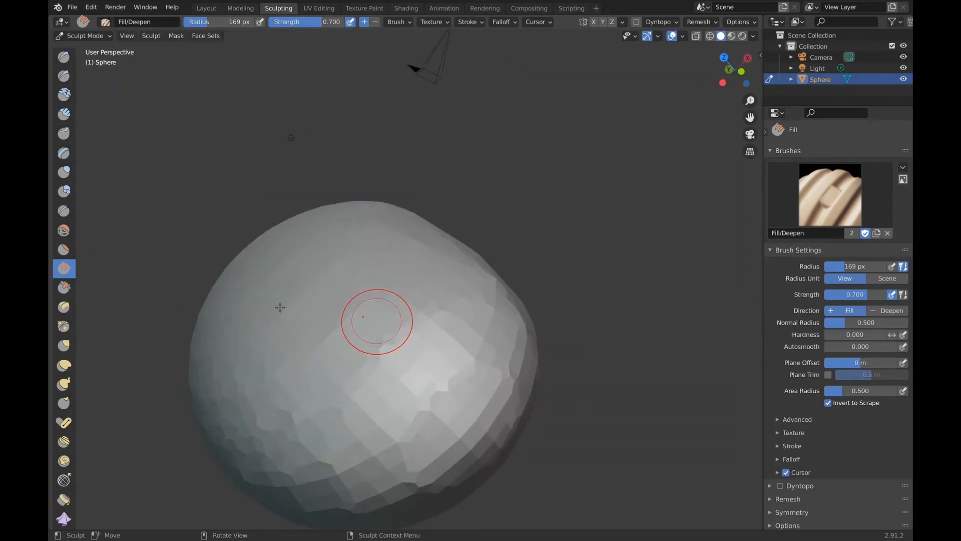
Paint a raised band across the ellipsoid's end with the Layer brush in Add direction at 1.000 strength.
left_click(62, 154)
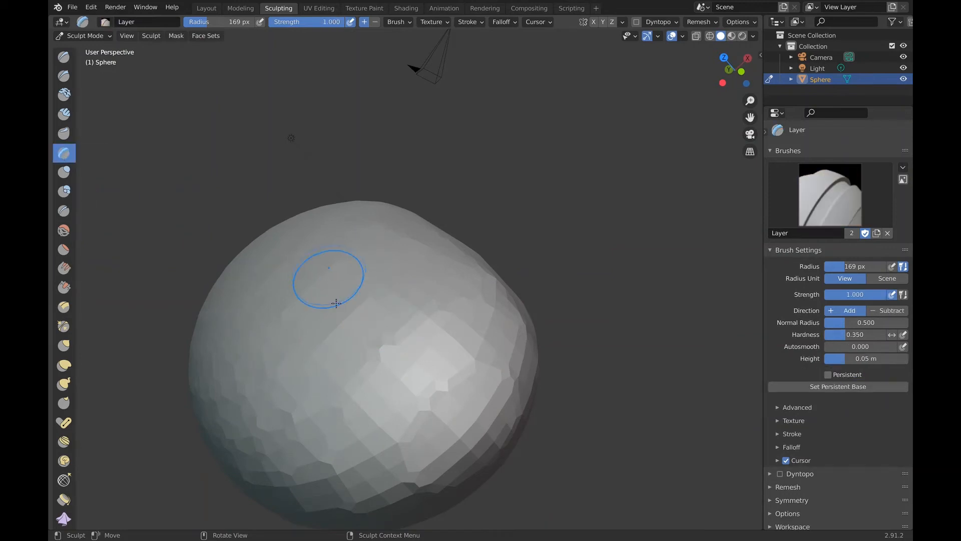
mouse_move(335, 303)
left_mouse_down()
mouse_move(400, 343)
mouse_move(396, 353)
mouse_move(424, 304)
left_mouse_up()
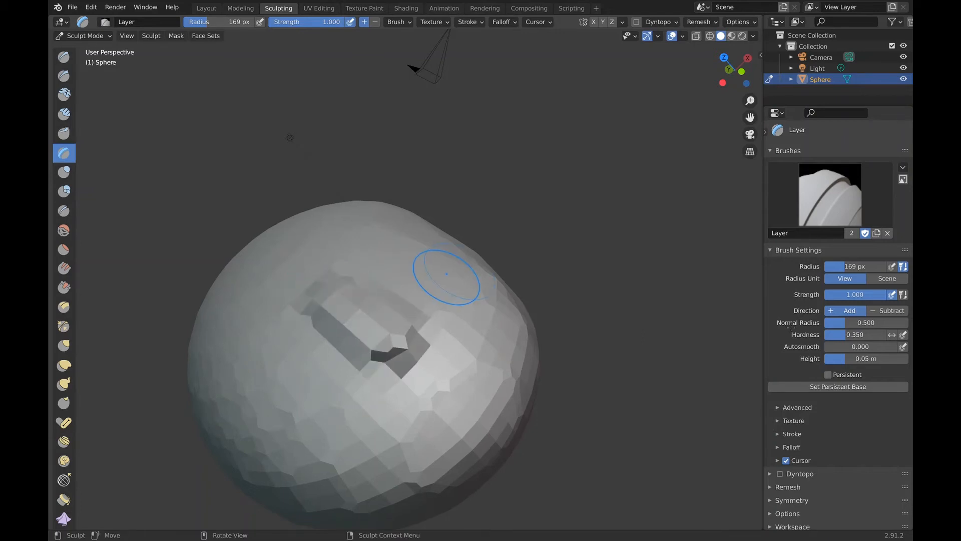
middle_click_drag(447, 274, 505, 295)
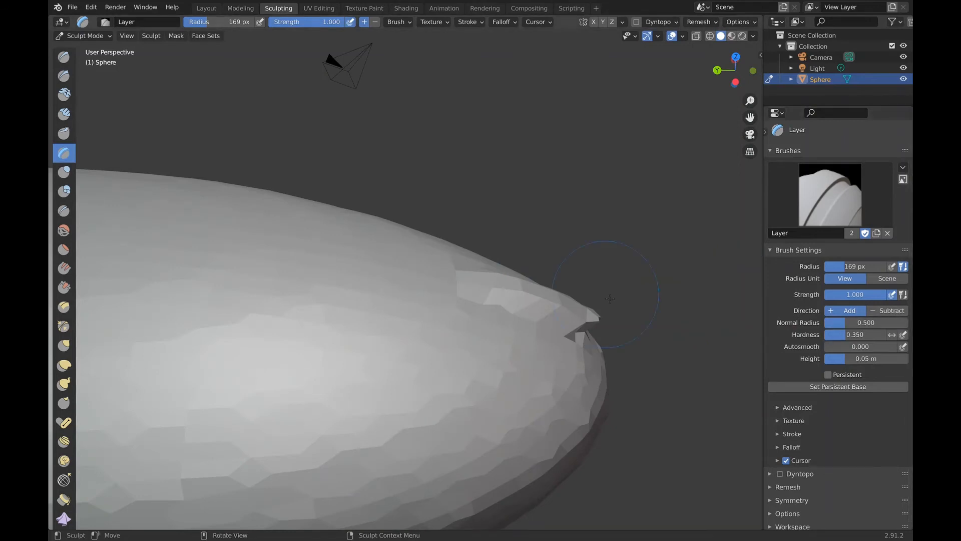
Switch the Layer brush direction to Subtract, carve several recessed strokes into the ellipsoid's side, and inspect the resulting grooves.
left_click(873, 311)
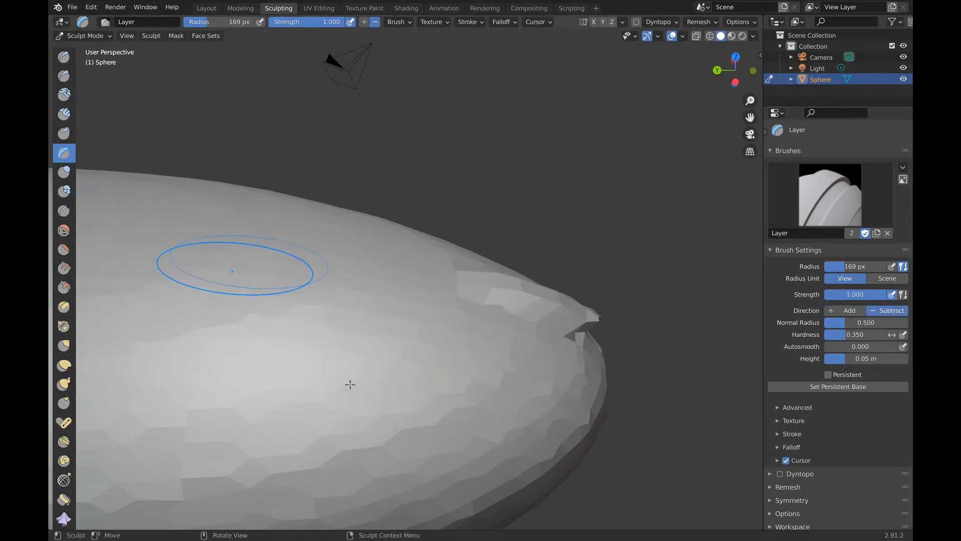
mouse_move(232, 271)
left_mouse_down()
mouse_move(207, 305)
mouse_move(193, 268)
mouse_move(197, 235)
mouse_move(313, 300)
left_mouse_up()
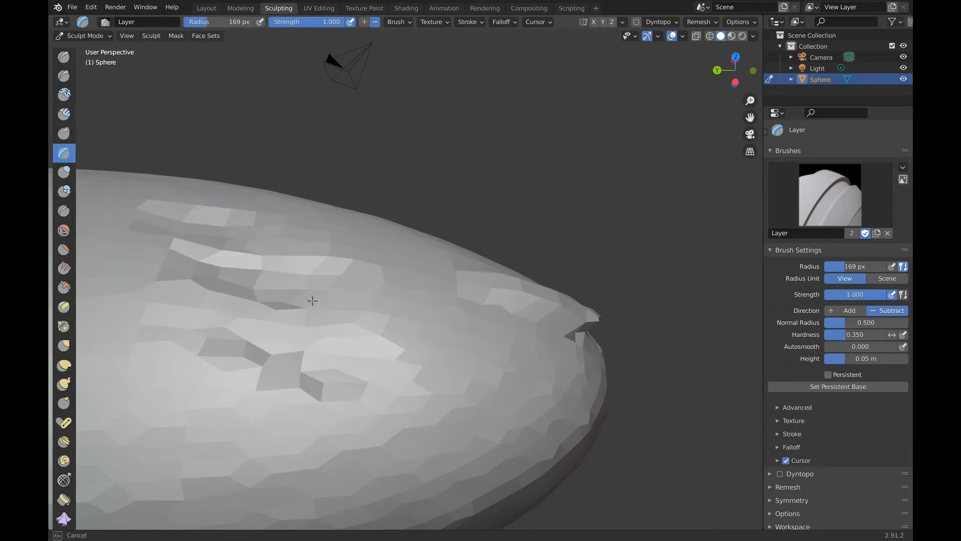
mouse_move(251, 260)
left_mouse_down()
mouse_move(288, 297)
mouse_move(319, 383)
mouse_move(204, 237)
mouse_move(300, 333)
mouse_move(240, 320)
mouse_move(312, 383)
left_mouse_up()
scroll(312, 383, "down", 3)
scroll(312, 383, "right", 5)
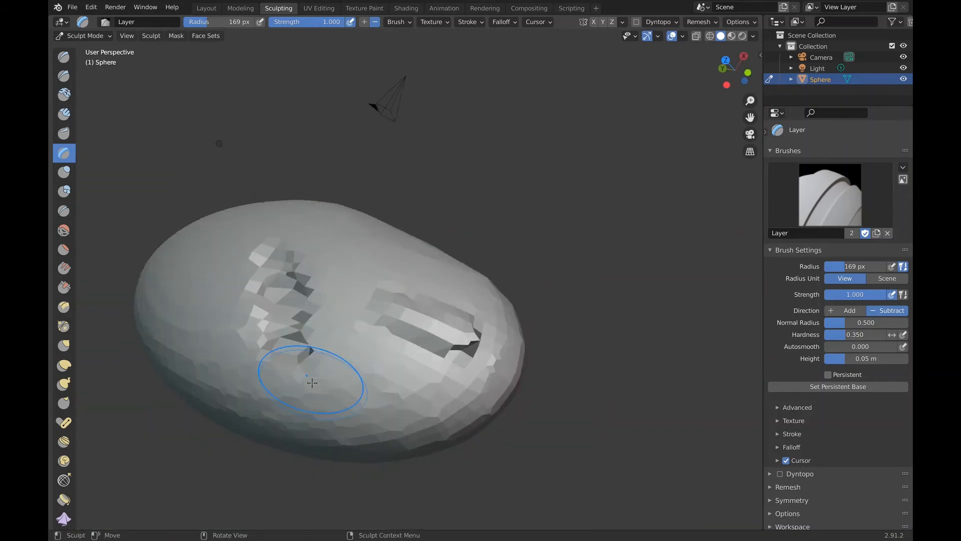
scroll(312, 383, "right", 2)
scroll(312, 383, "up", 1)
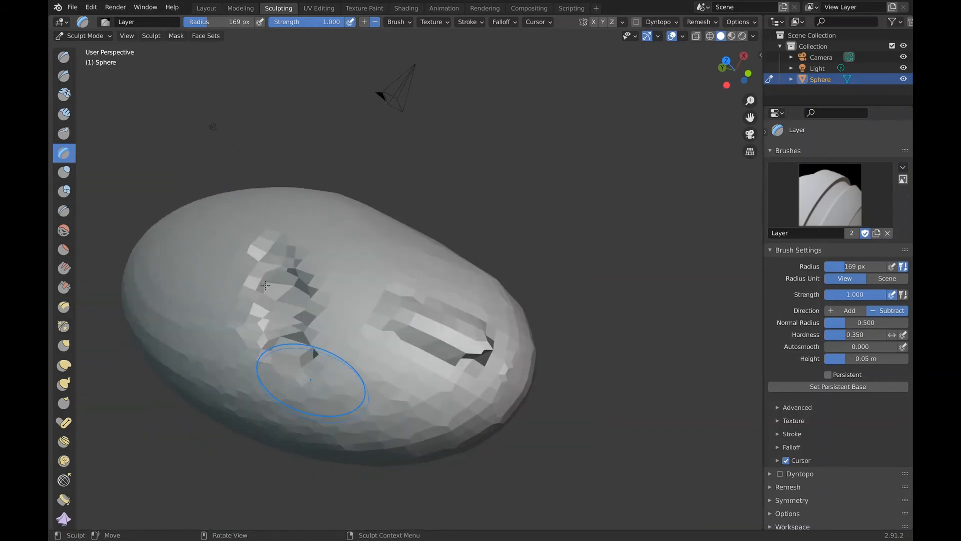
scroll(265, 285, "left", 2)
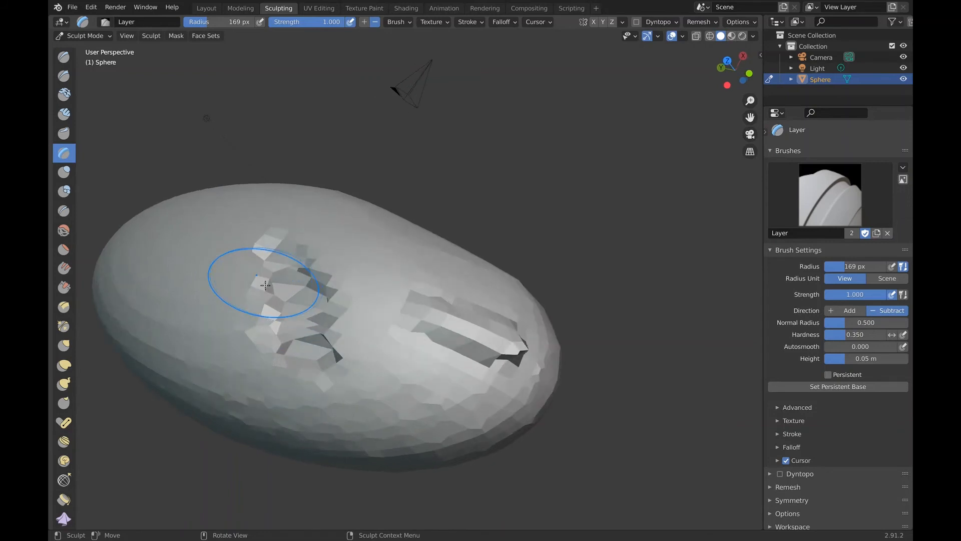
Inspect the carved grooves up close and switch the ellipsoid from Sculpt Mode to Object Mode.
scroll(265, 286, "up", 5)
scroll(450, 336, "down", 8)
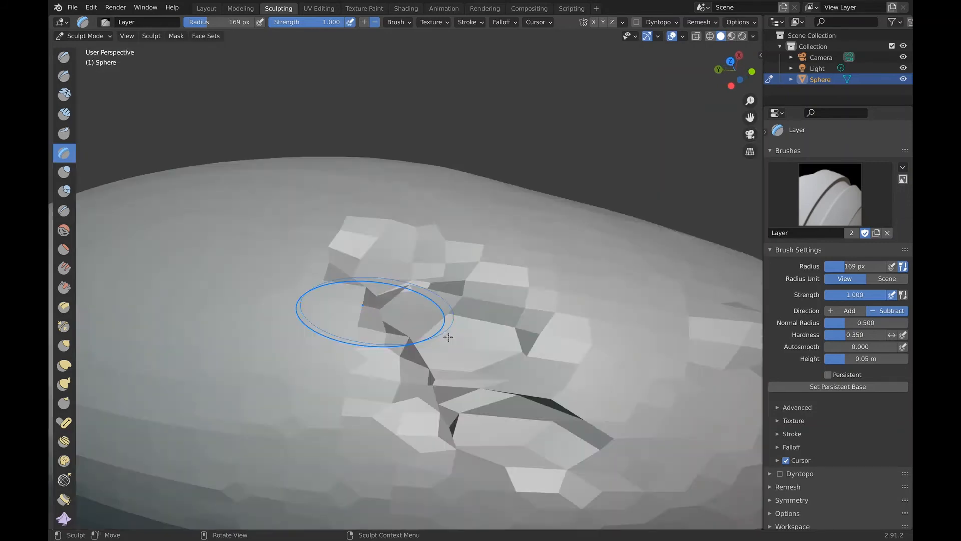
scroll(447, 335, "up", 6)
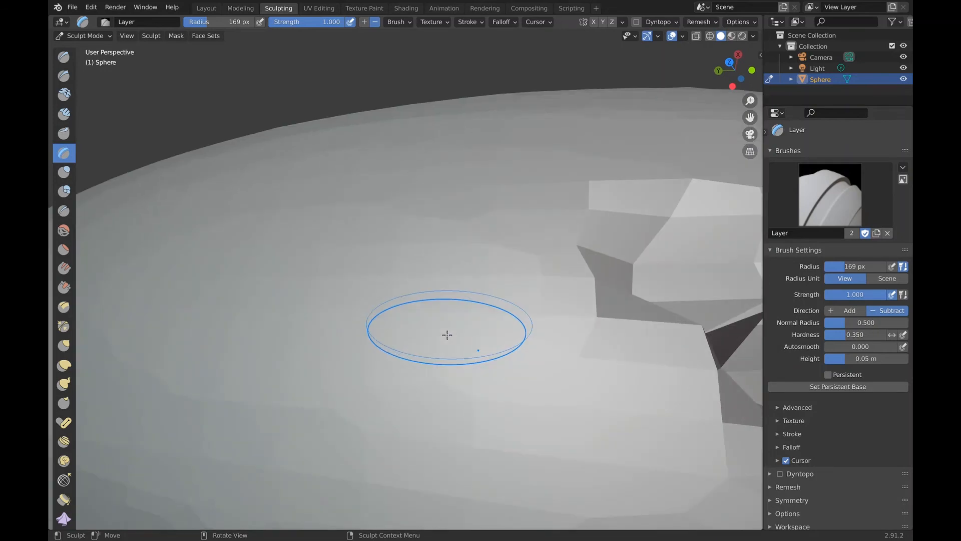
scroll(447, 335, "down", 3)
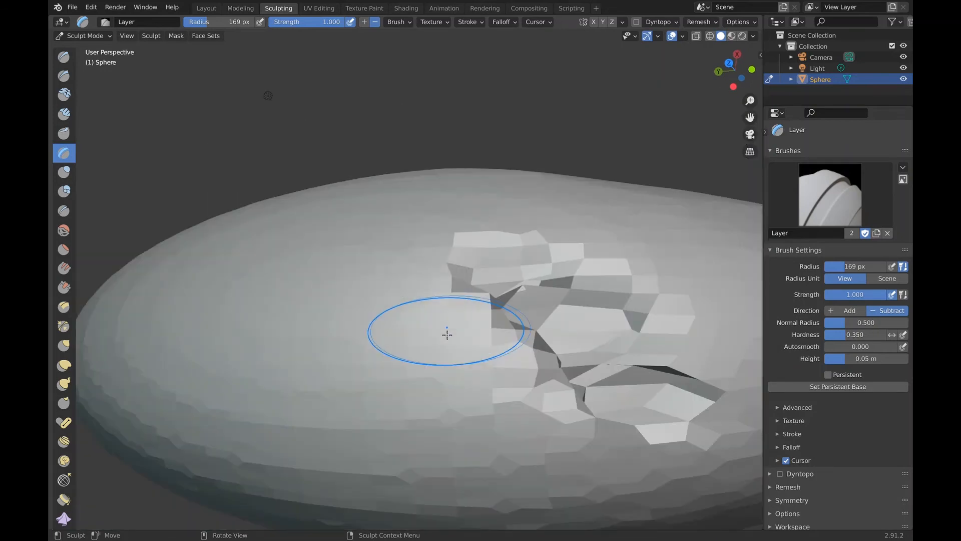
scroll(447, 334, "down", 1)
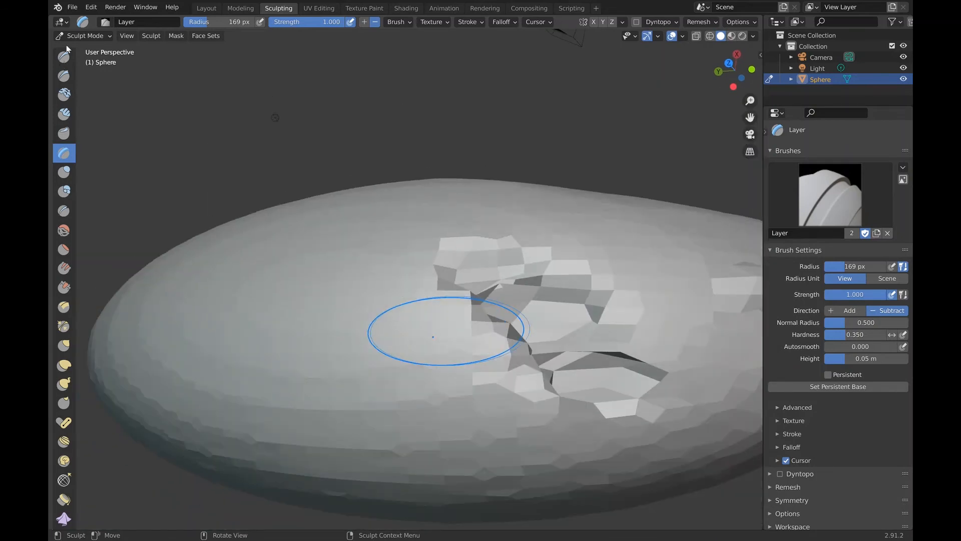
left_click(92, 39)
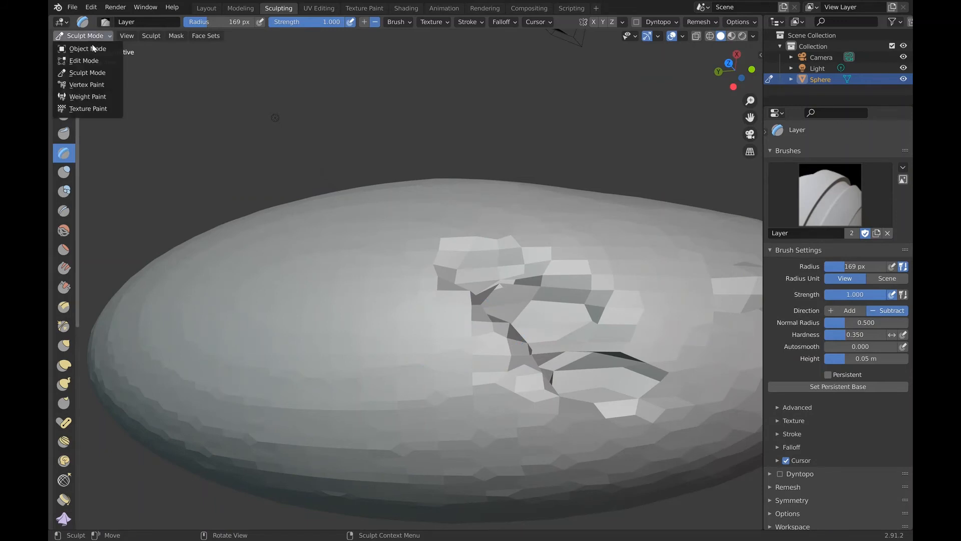
left_click(93, 50)
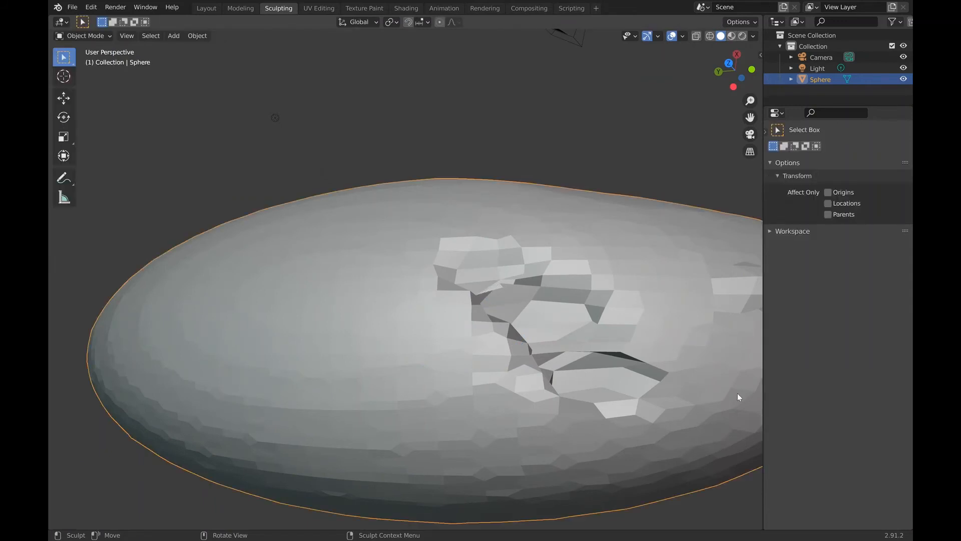
Change the selection tool to Select Lasso, then deselect and reselect the ellipsoid.
middle_click_drag(738, 393, 670, 397)
middle_click_drag(781, 206, 794, 172)
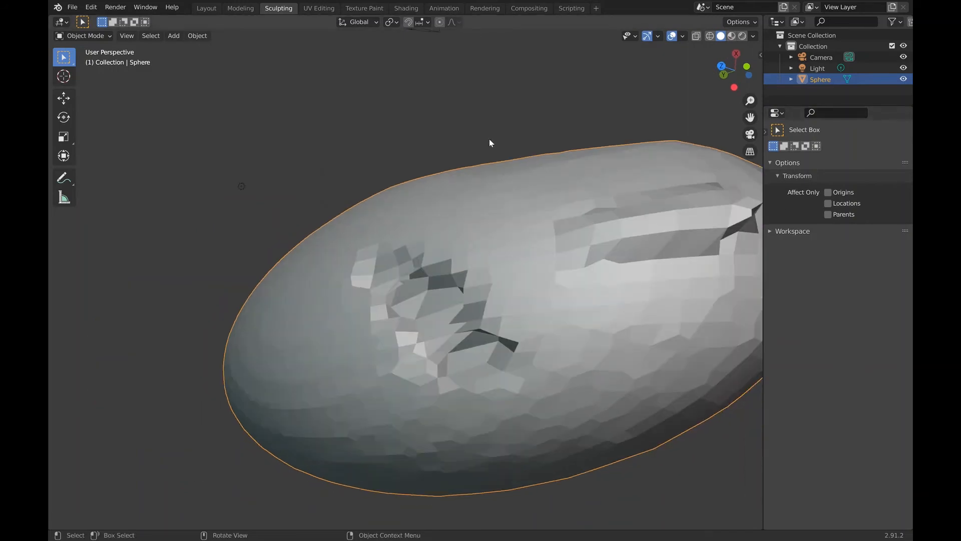
key("w")
key("w")
left_click(429, 146)
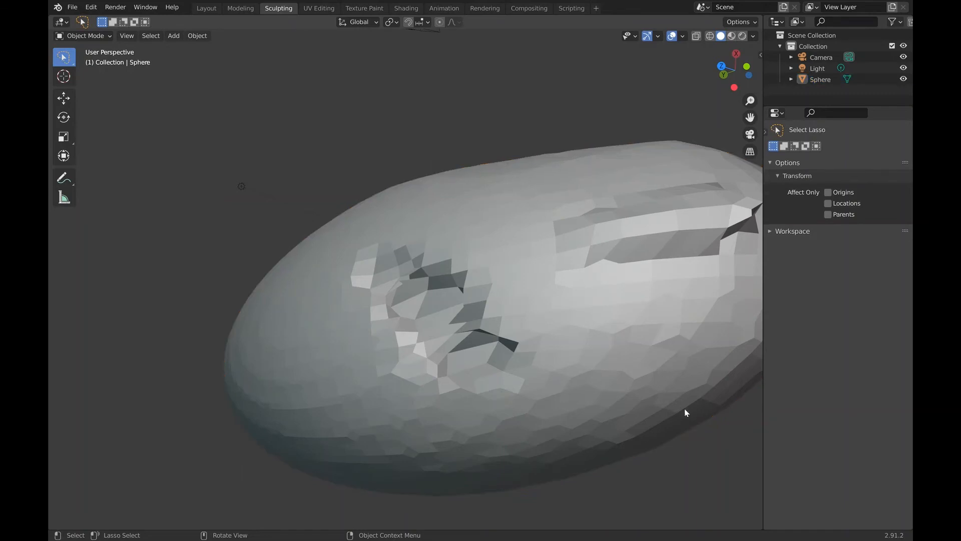
left_click(567, 316)
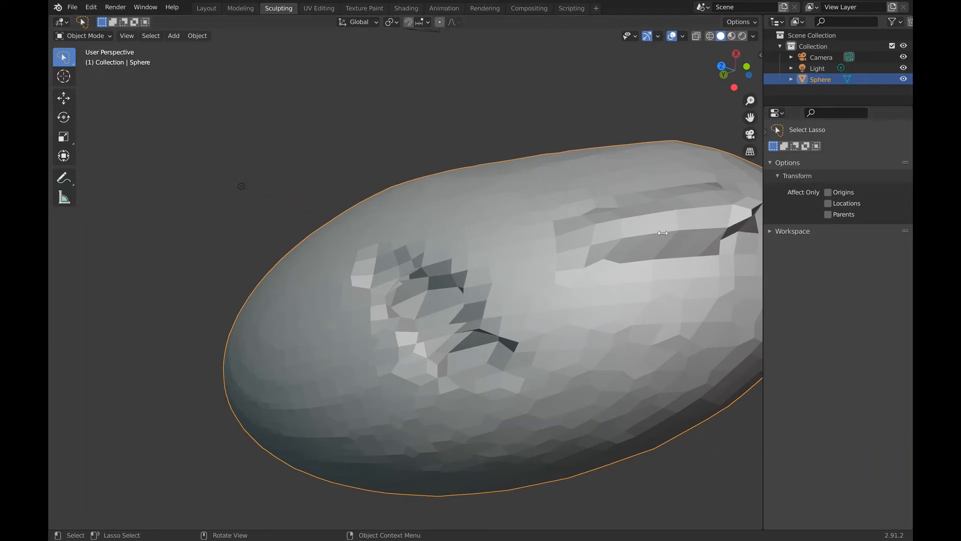
Widen the collapsed navigation strip of the properties editor and show the ellipsoid's modifier settings.
left_click_drag(663, 233, 788, 251)
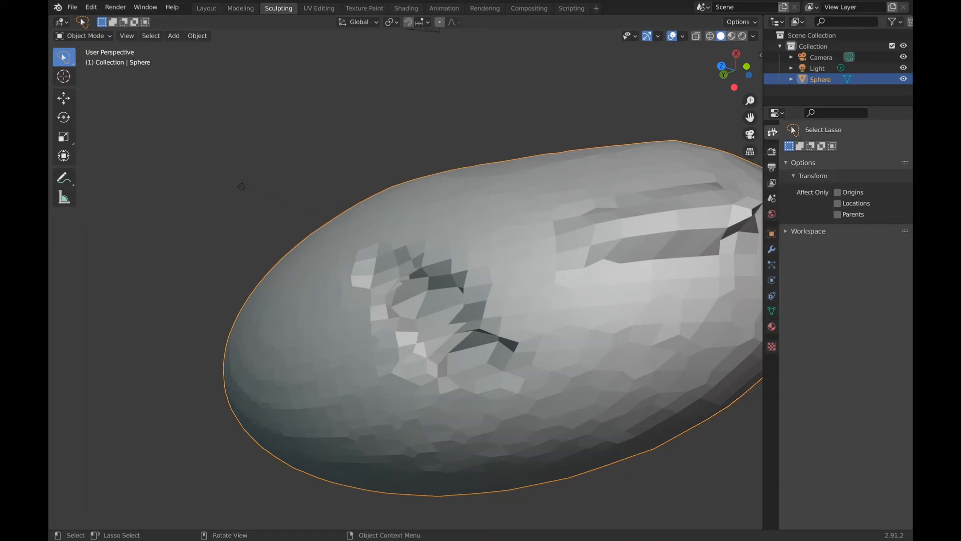
left_click_drag(779, 250, 751, 251)
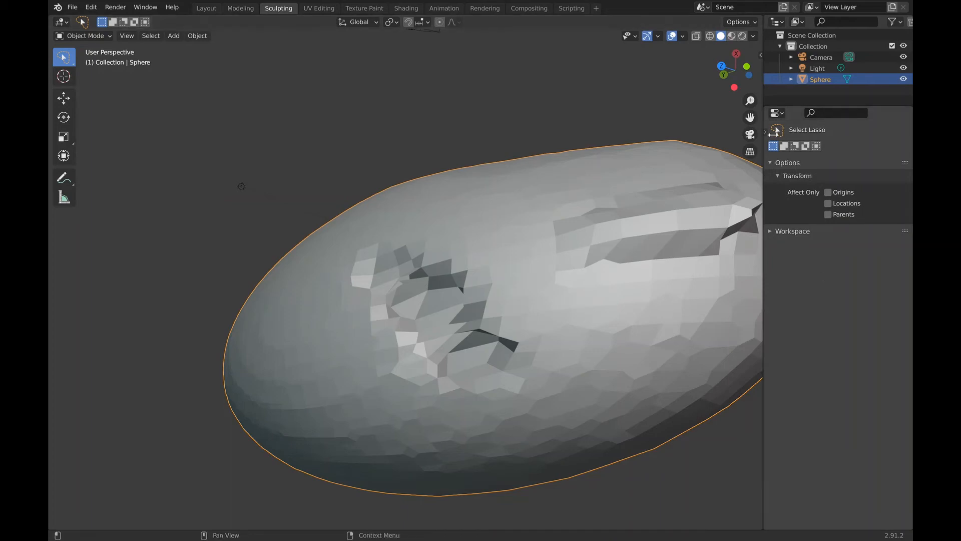
left_click_drag(766, 131, 778, 132)
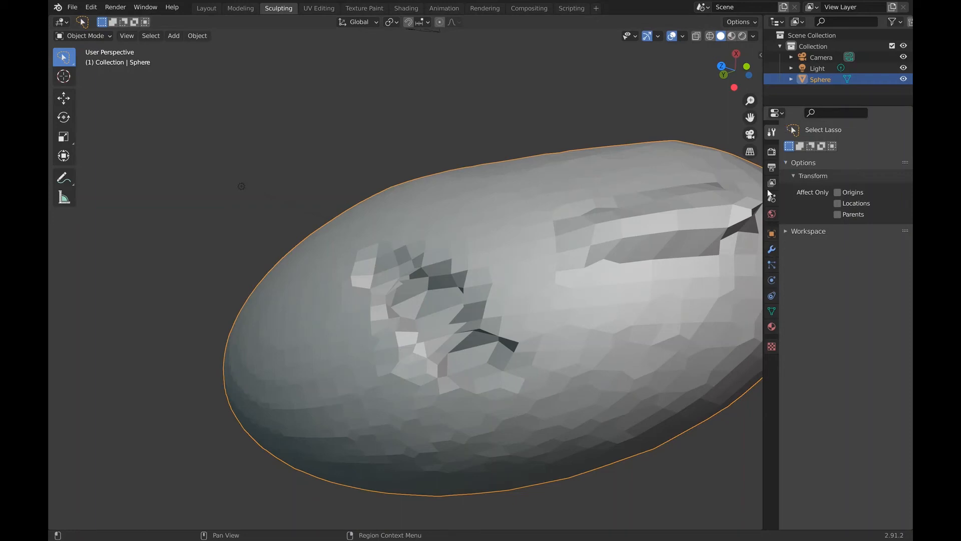
left_click(771, 249)
Add a Remesh modifier to the ellipsoid in Smooth mode with octree depth 5 and apply it.
scroll(648, 251, "up", 4)
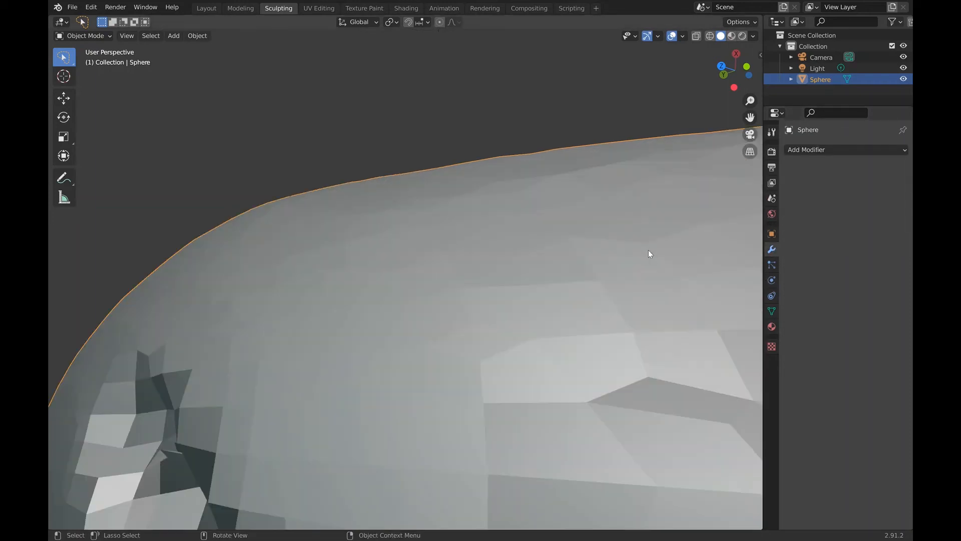
scroll(648, 251, "down", 4)
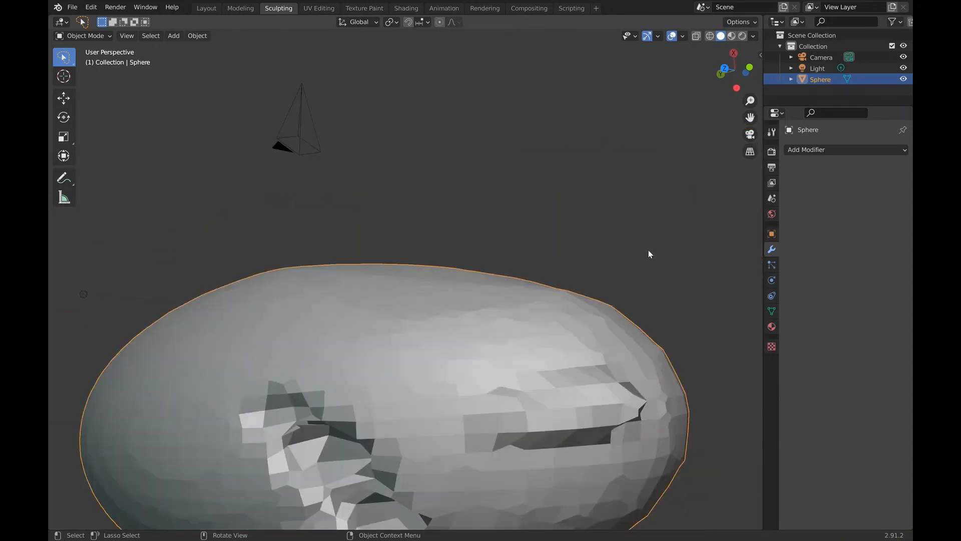
scroll(647, 250, "down", 5)
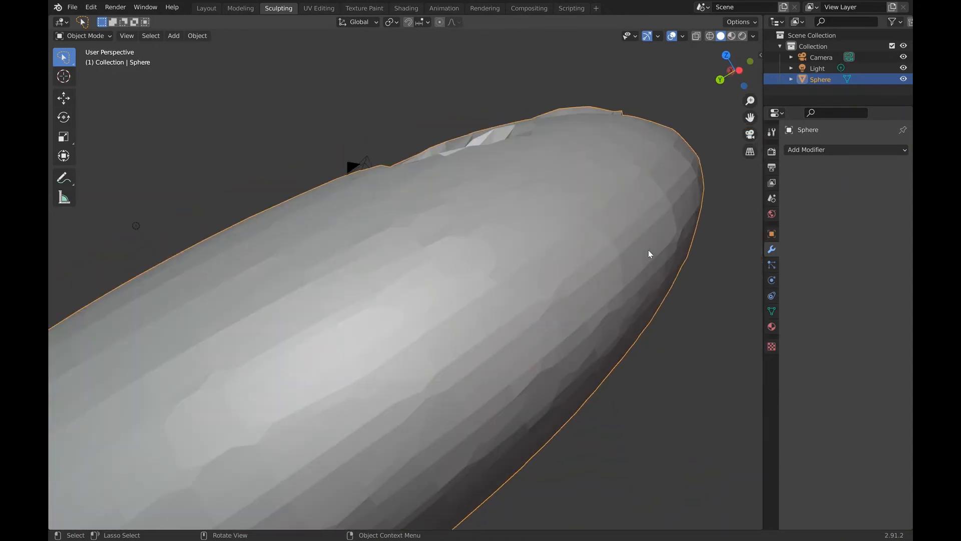
scroll(647, 250, "up", 5)
scroll(648, 251, "down", 5)
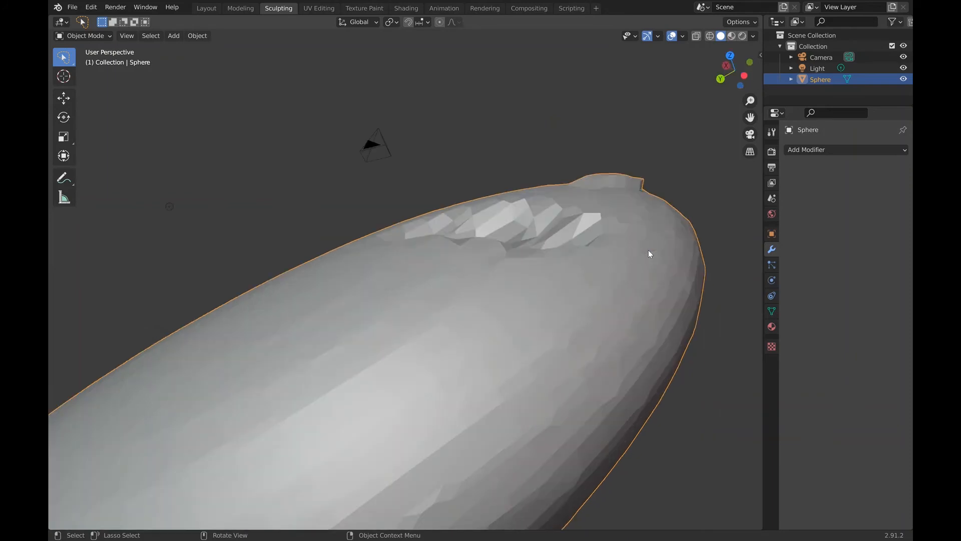
middle_click_drag(648, 251, 701, 237)
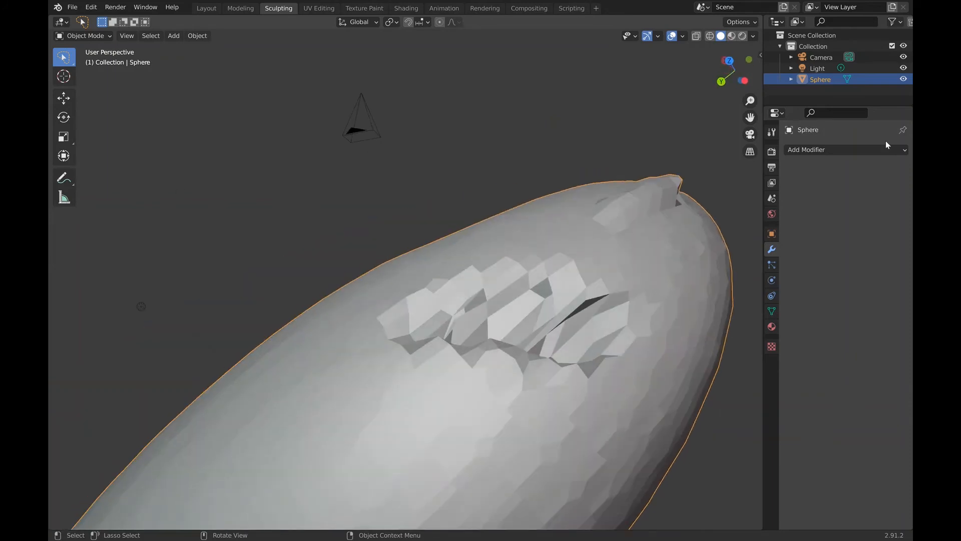
left_click(856, 150)
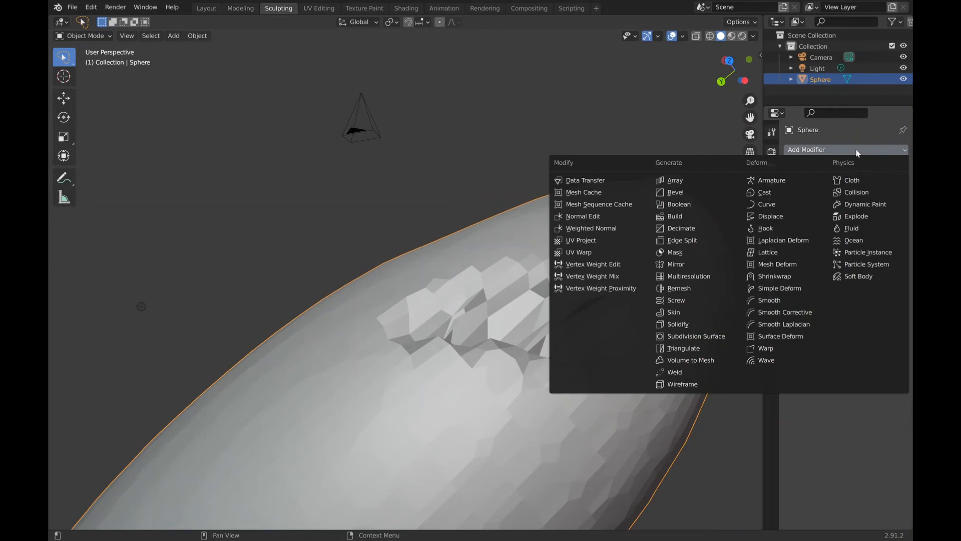
left_click(680, 296)
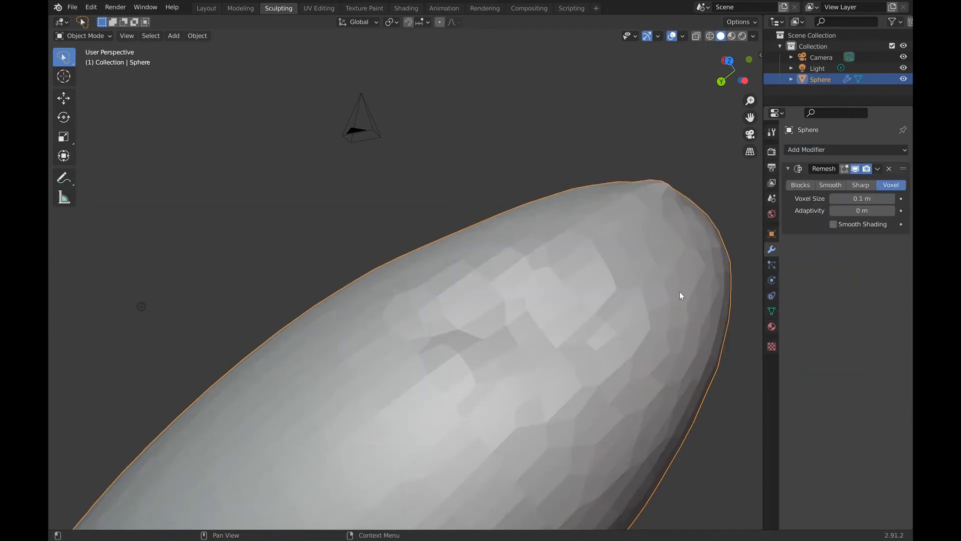
left_click(827, 185)
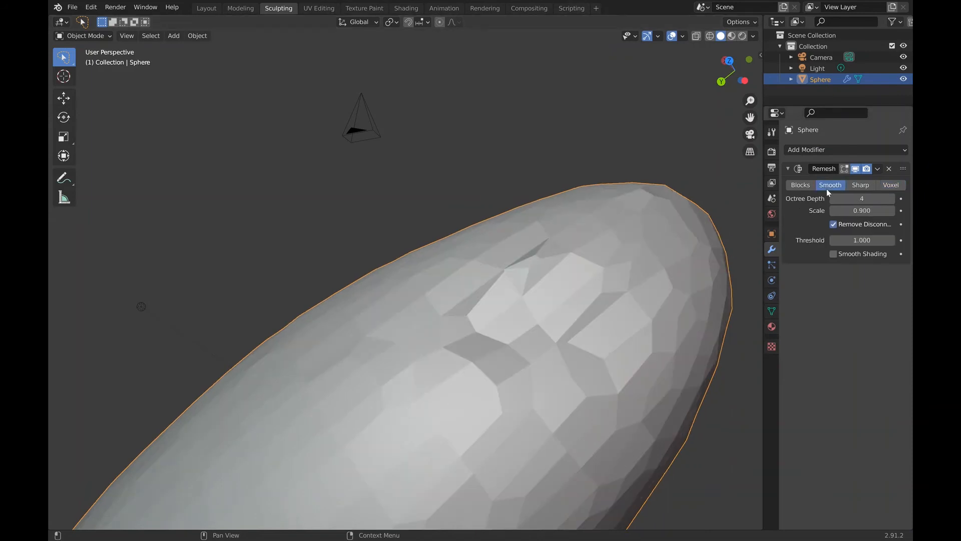
left_click(892, 199)
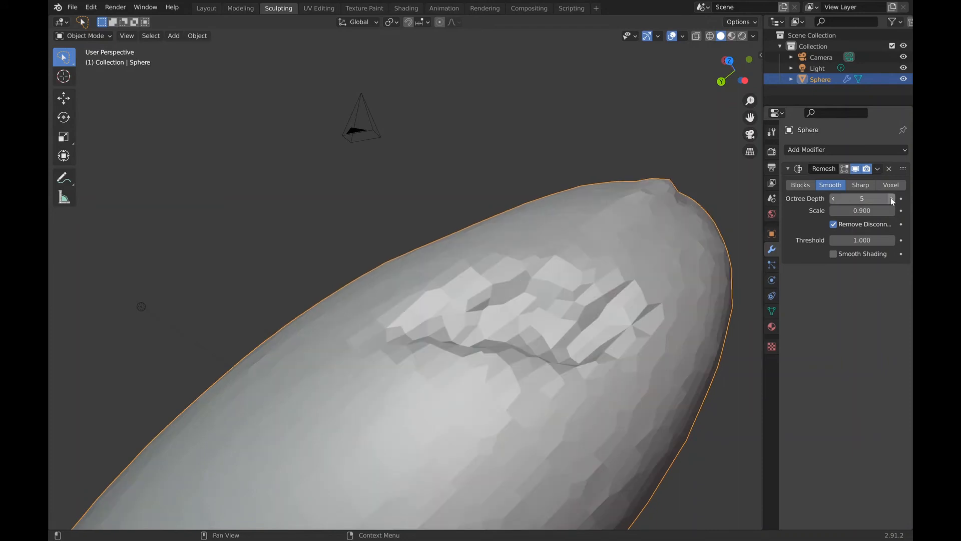
left_click(879, 170)
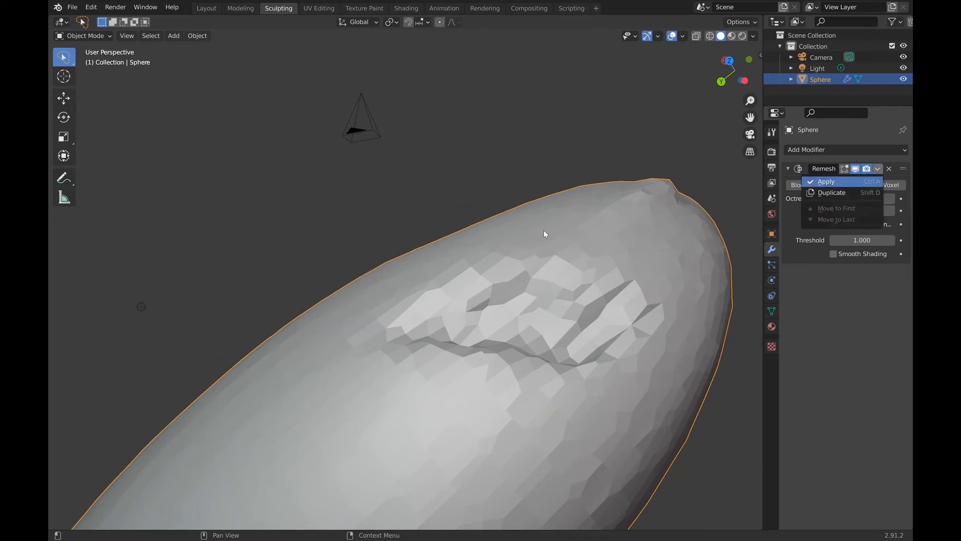
key("Return")
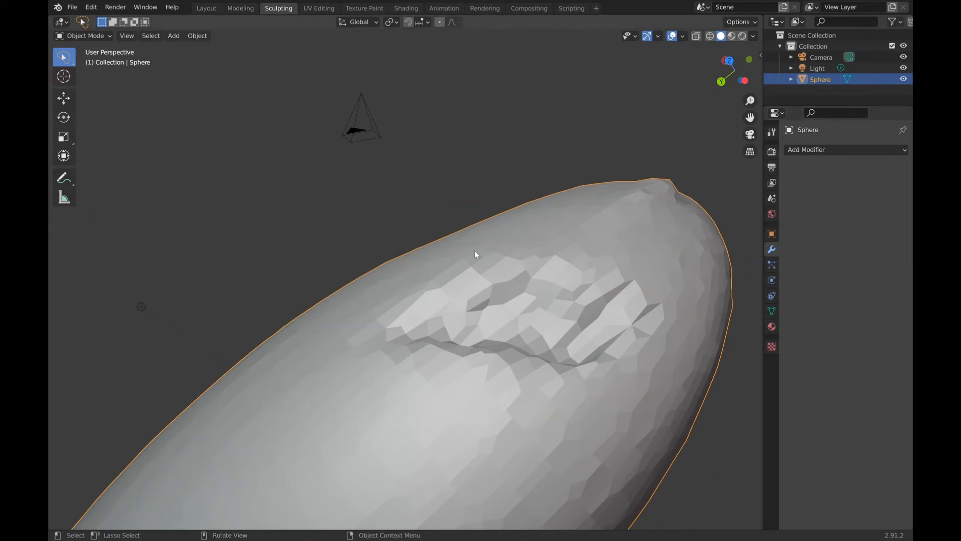
Switch to Edit Mode and examine the remeshed topology around the carved strokes and along the ellipsoid's side.
mouse_move(474, 251)
middle_mouse_down()
mouse_move(474, 235)
mouse_move(380, 225)
middle_mouse_up()
middle_click_drag(474, 254, 325, 221)
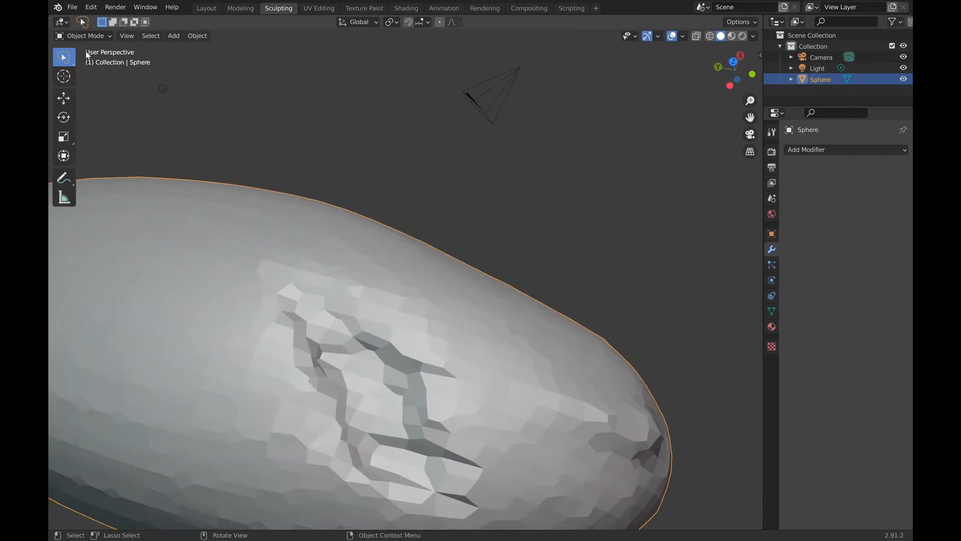
left_click(83, 36)
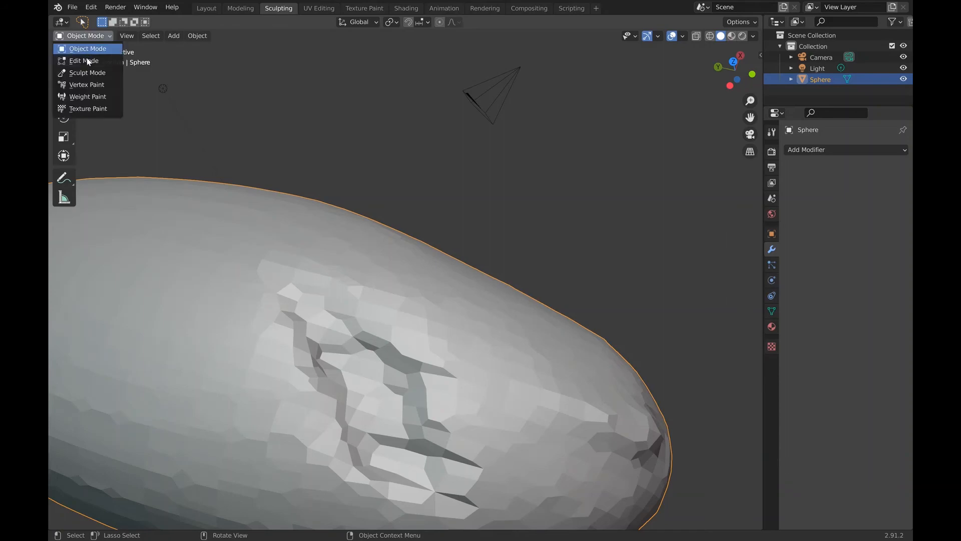
left_click(88, 60)
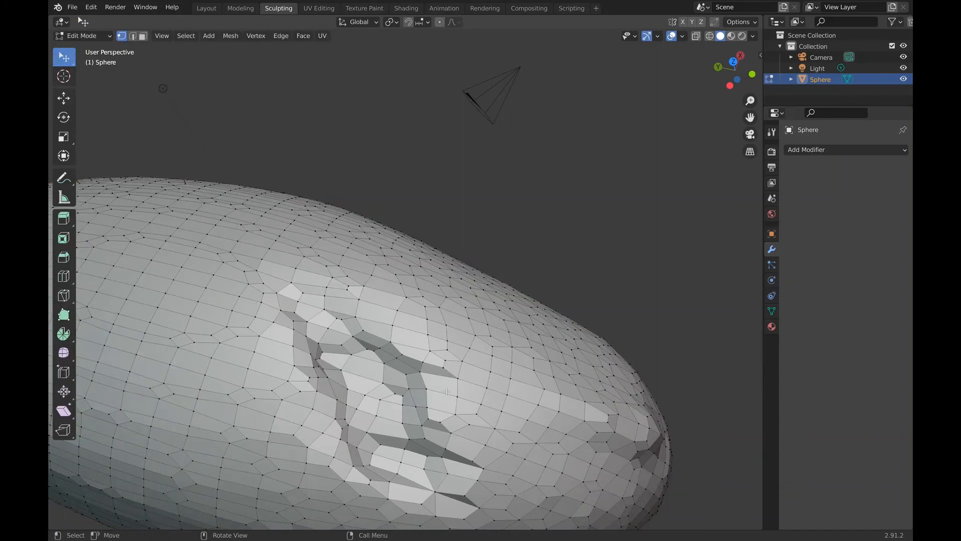
middle_click_drag(395, 418, 403, 396)
mouse_move(331, 392)
middle_mouse_down()
mouse_move(339, 377)
mouse_move(465, 306)
middle_mouse_up()
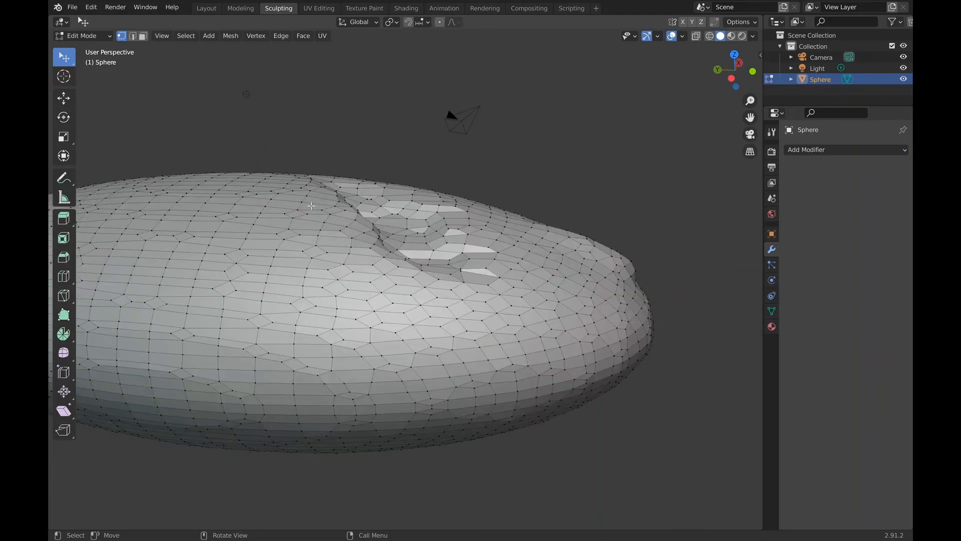
middle_click_drag(455, 249, 440, 100)
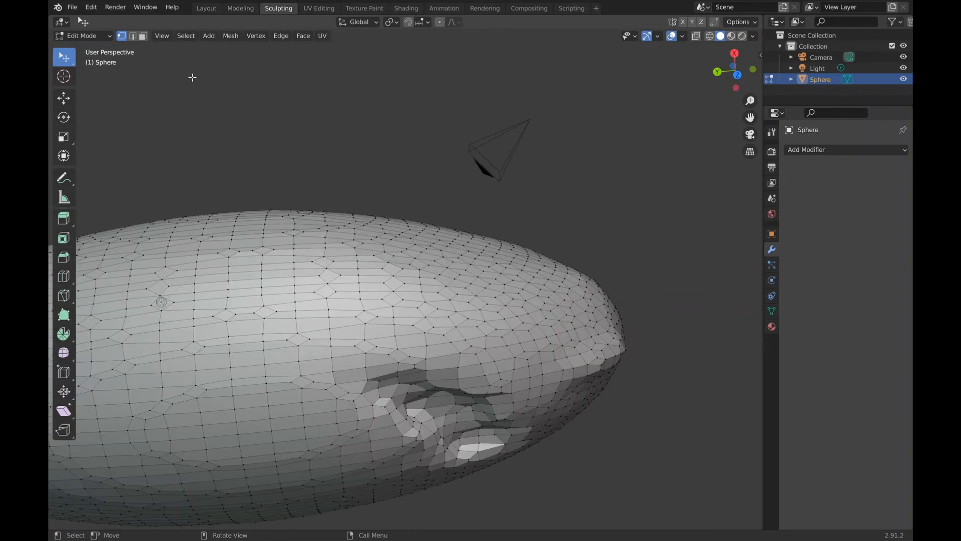
Return the ellipsoid to Sculpt Mode and view the carved strokes from close up.
left_click(99, 36)
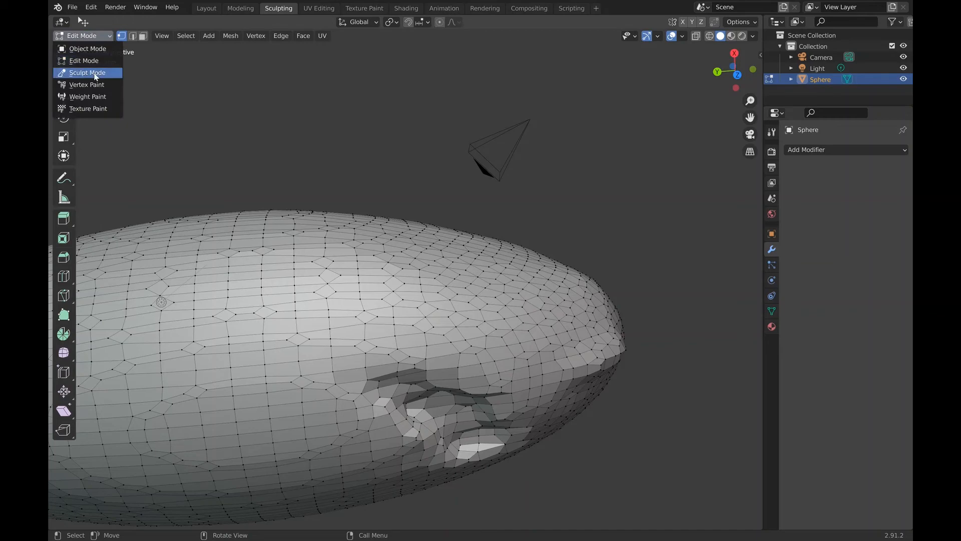
left_click(95, 75)
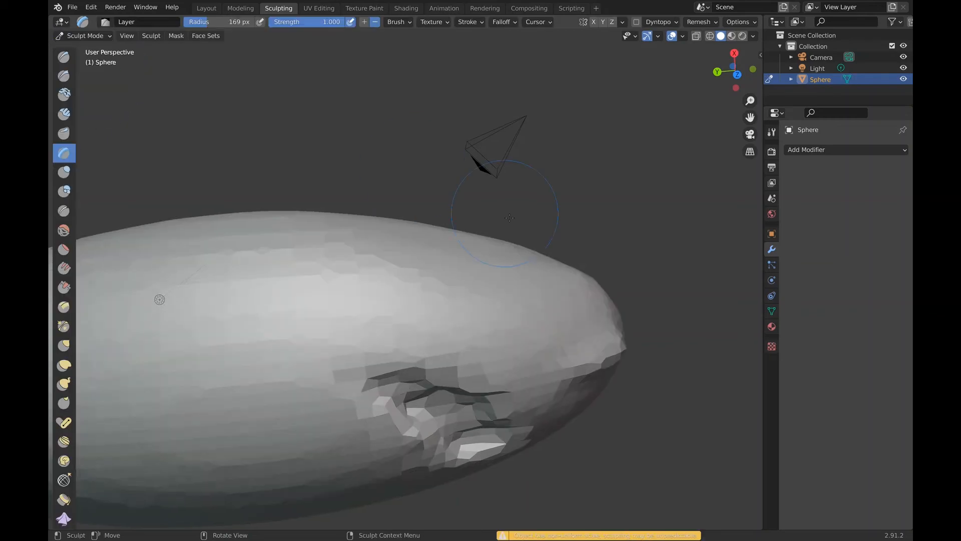
middle_click_drag(401, 225, 472, 268)
key("KP_8")
key("KP_8")
key("KP_8")
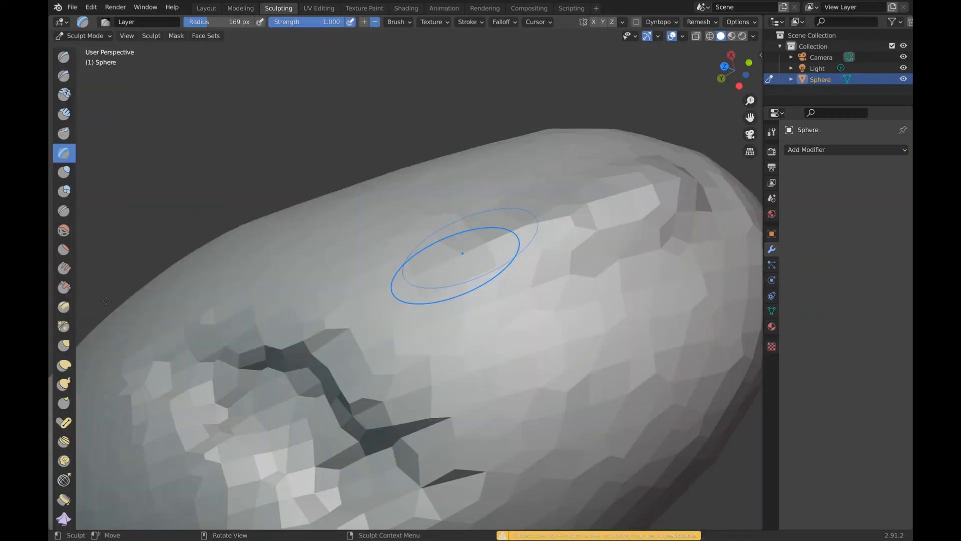
key("KP_8")
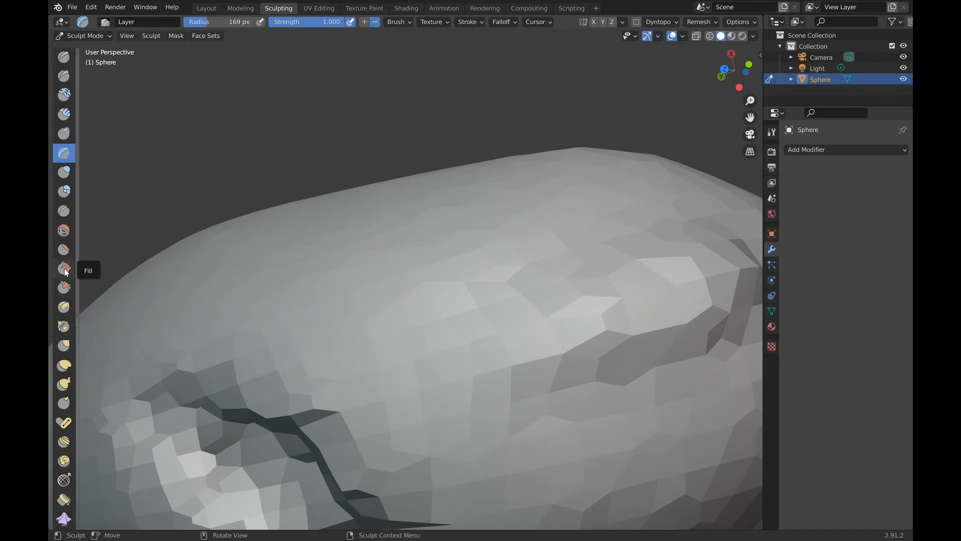
Select the Fill/Deepen brush, turn the view to the carved strokes, and show the brush's tool settings.
left_click(64, 269)
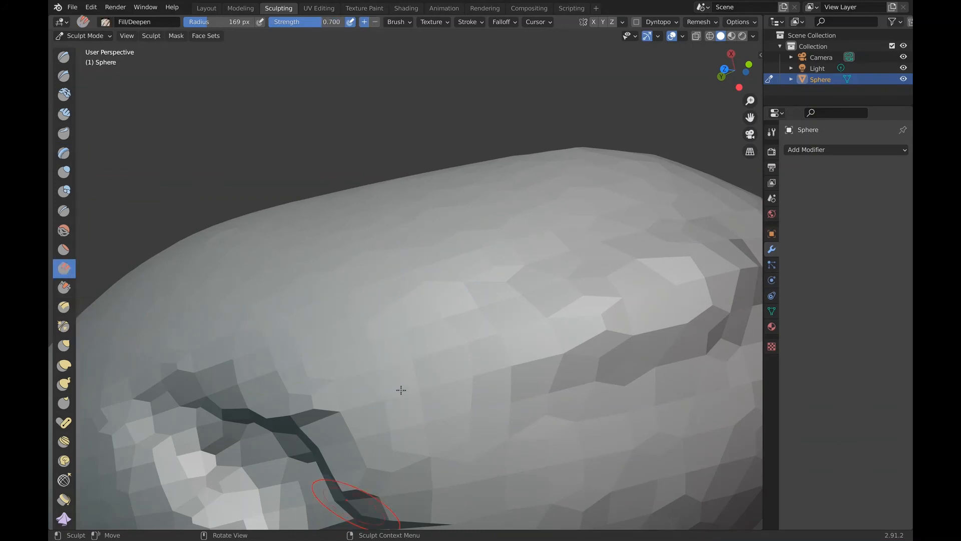
middle_click_drag(399, 388, 781, 153)
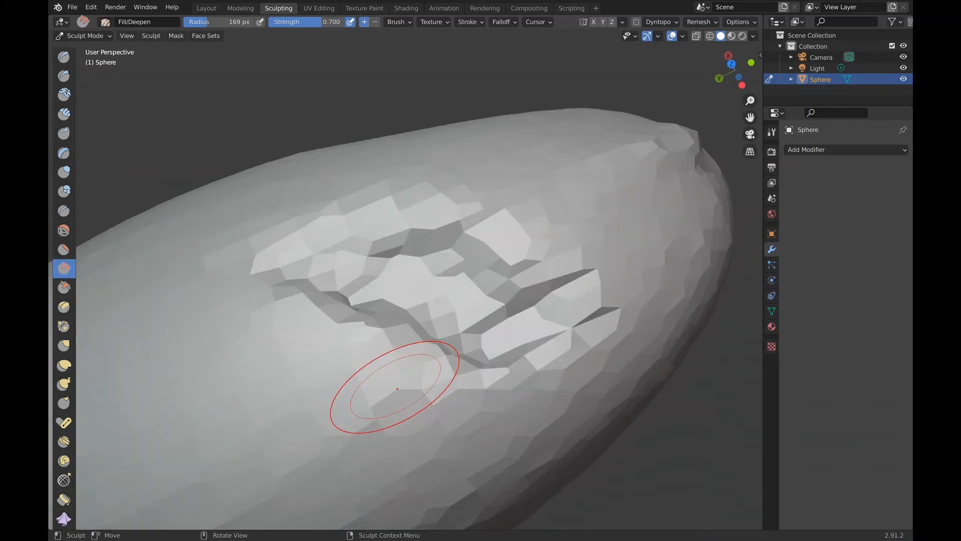
left_click(771, 133)
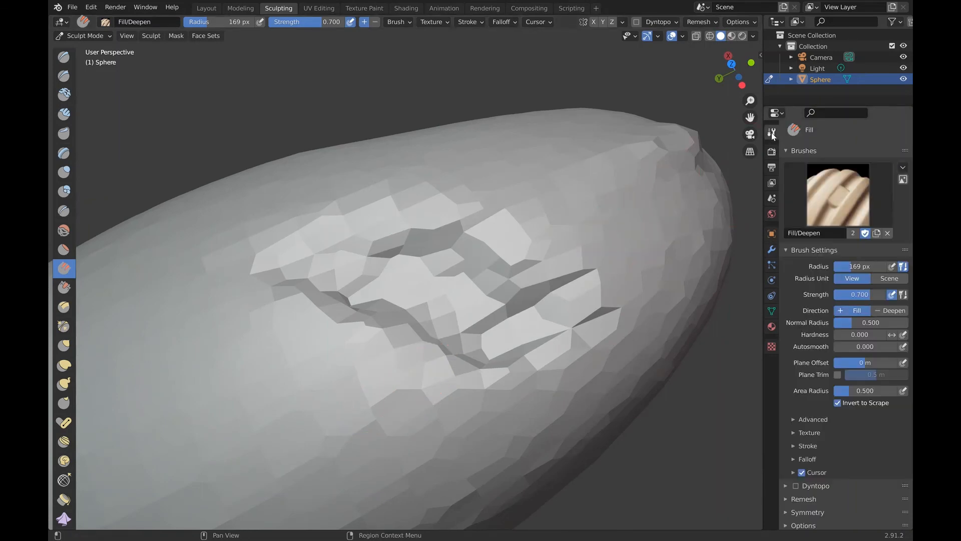
Fill the grooves between the carved strokes with several Fill/Deepen strokes at strength 0.700.
mouse_move(413, 284)
left_mouse_down()
mouse_move(344, 310)
mouse_move(350, 289)
mouse_move(326, 262)
mouse_move(399, 273)
mouse_move(370, 256)
left_mouse_up()
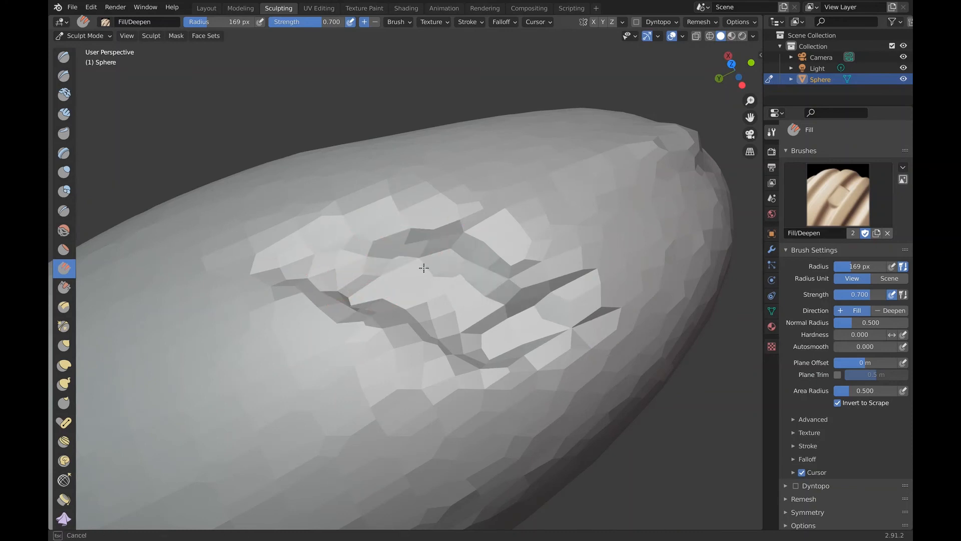
mouse_move(427, 263)
left_mouse_down()
mouse_move(546, 314)
mouse_move(591, 315)
left_mouse_up()
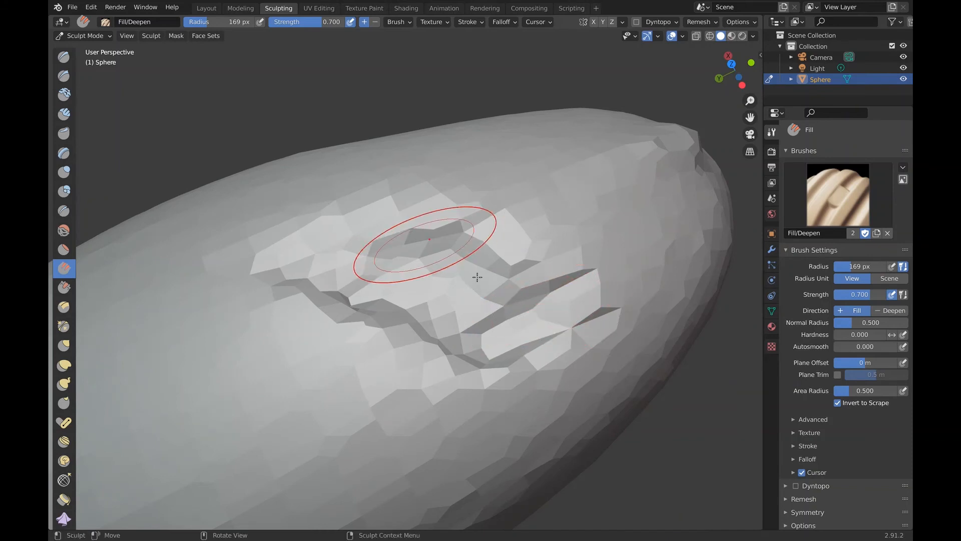
mouse_move(497, 284)
left_mouse_down()
mouse_move(559, 309)
mouse_move(403, 259)
left_mouse_up()
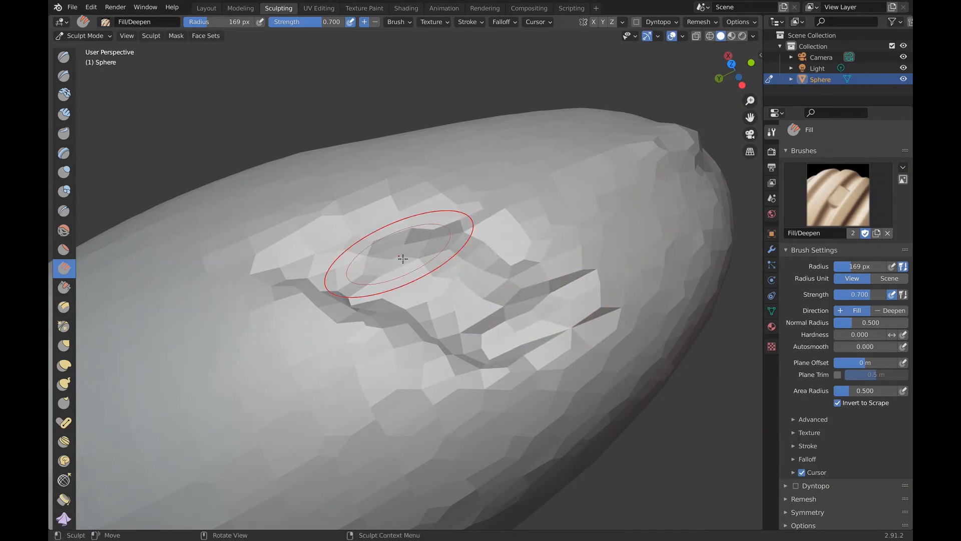
mouse_move(545, 356)
left_mouse_down()
mouse_move(557, 295)
mouse_move(583, 319)
mouse_move(580, 360)
left_mouse_up()
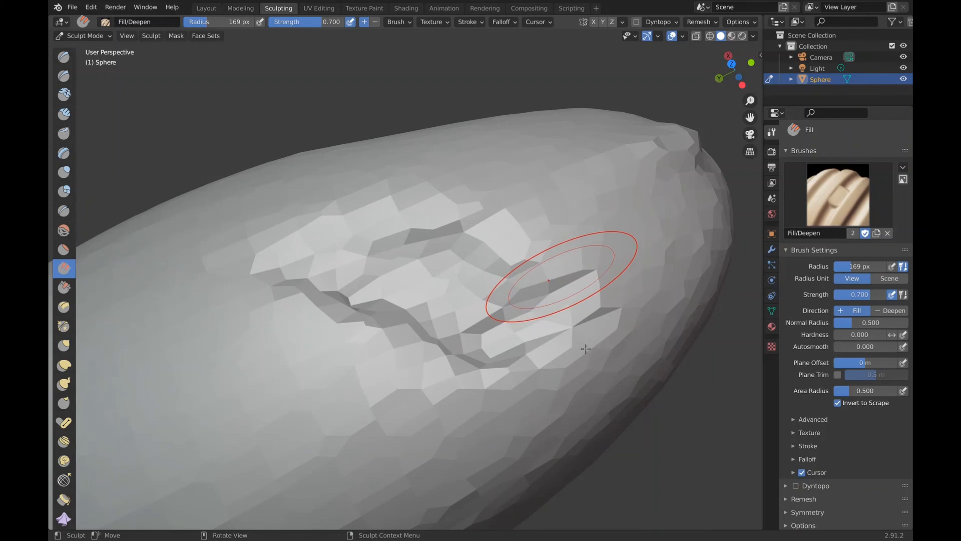
mouse_move(548, 280)
left_mouse_down()
mouse_move(581, 333)
mouse_move(555, 300)
mouse_move(580, 323)
mouse_move(520, 285)
mouse_move(380, 244)
mouse_move(482, 260)
mouse_move(434, 253)
mouse_move(455, 263)
mouse_move(354, 235)
mouse_move(502, 273)
mouse_move(559, 333)
mouse_move(565, 299)
mouse_move(583, 321)
mouse_move(550, 304)
mouse_move(306, 267)
mouse_move(416, 275)
mouse_move(566, 313)
mouse_move(592, 311)
mouse_move(597, 324)
left_mouse_up()
Apply more Fill/Deepen strokes to the deep crease along the lower edge of the carved area.
scroll(597, 323, "up", 10)
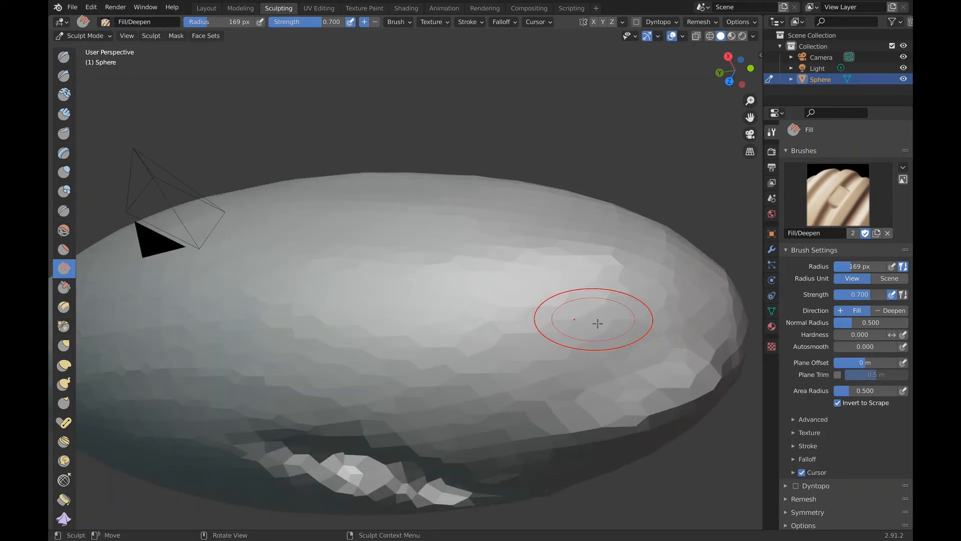
scroll(598, 323, "down", 10)
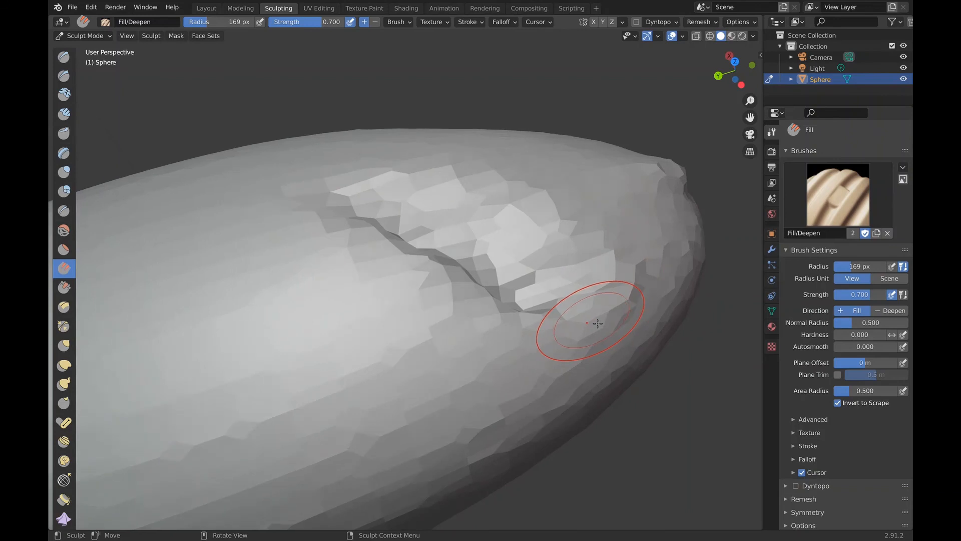
middle_click_drag(598, 324, 315, 284)
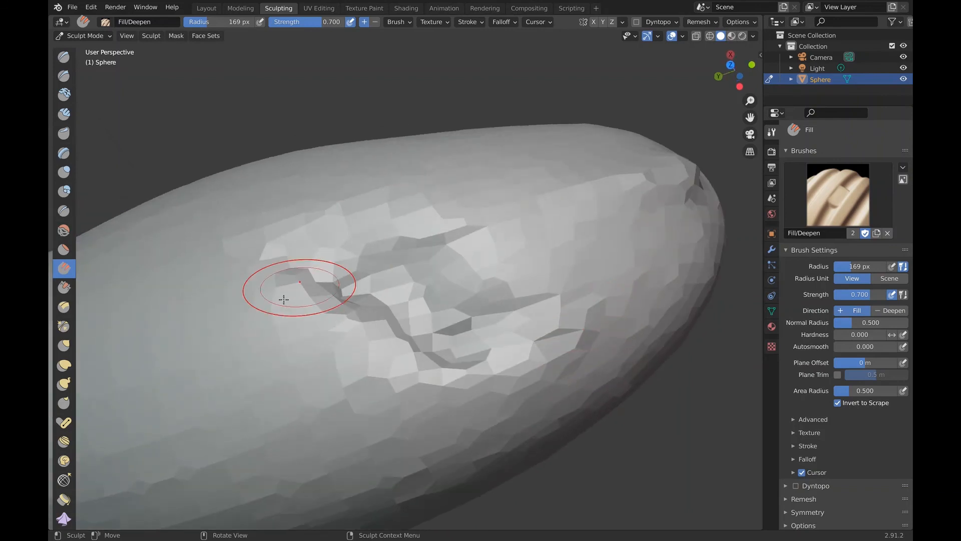
scroll(284, 299, "up", 5)
mouse_move(291, 343)
left_mouse_down()
mouse_move(301, 328)
mouse_move(403, 405)
mouse_move(321, 350)
mouse_move(271, 292)
mouse_move(281, 285)
mouse_move(265, 336)
mouse_move(291, 271)
mouse_move(283, 339)
mouse_move(373, 385)
mouse_move(435, 394)
left_mouse_up()
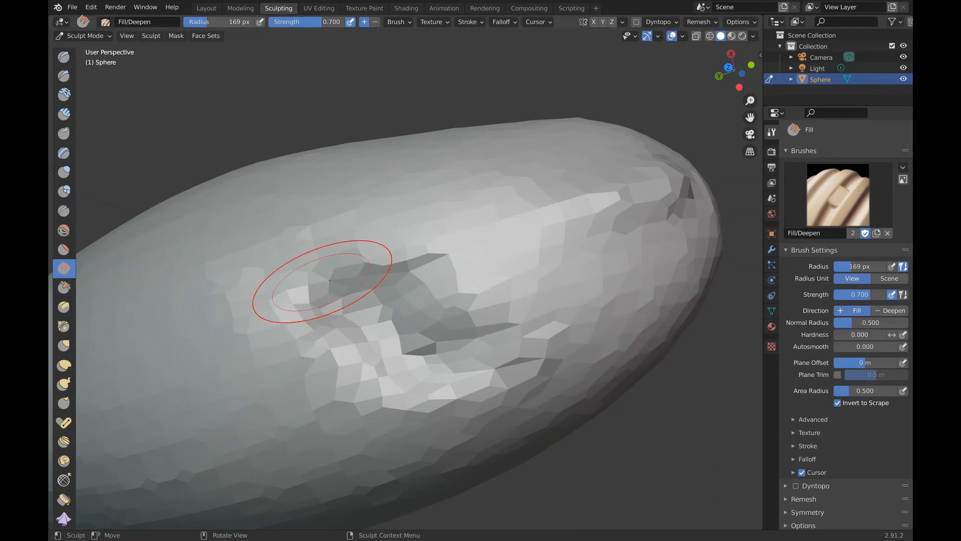
Select the Scrape/Peaks brush and scrape across the ellipsoid's smooth side, away from the carved strokes.
left_click(64, 288)
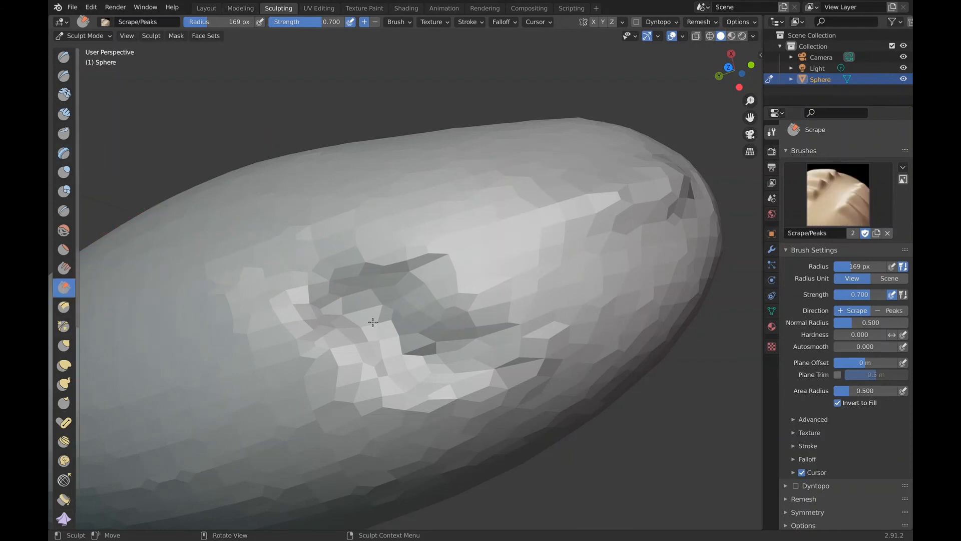
mouse_move(342, 282)
middle_mouse_down()
mouse_move(363, 289)
mouse_move(350, 288)
mouse_move(468, 275)
middle_mouse_up()
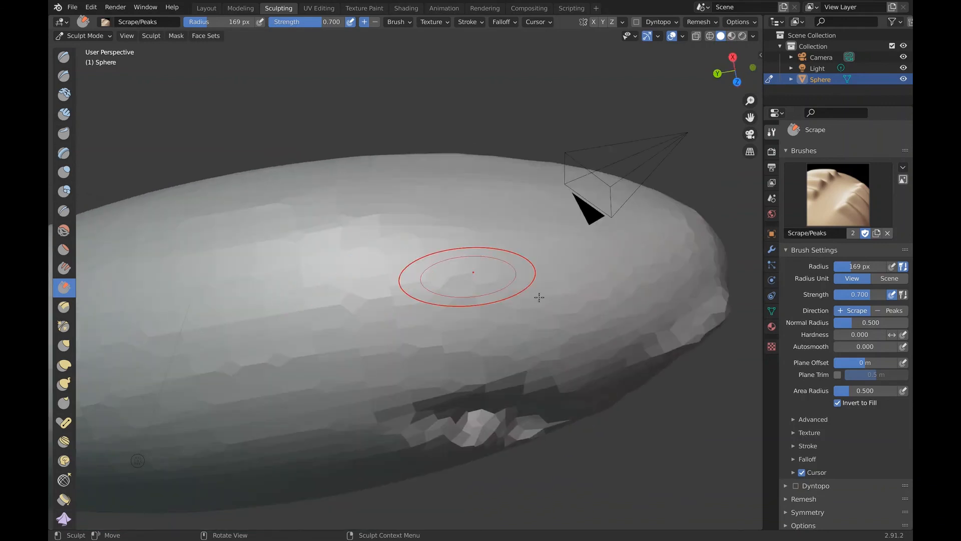
left_click_drag(539, 297, 425, 245)
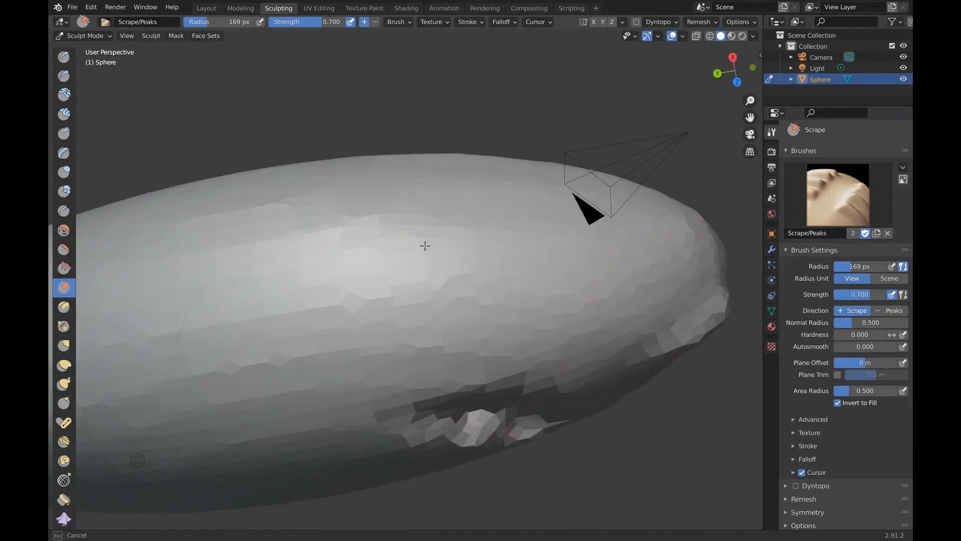
left_click_drag(599, 353, 571, 338)
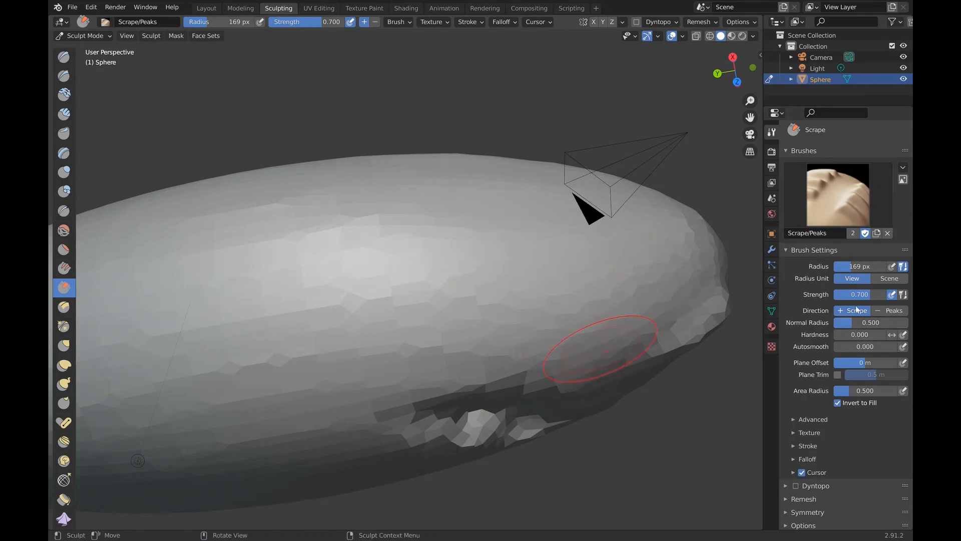
Raise the Scrape brush strength to 1.000 and scrape diagonally across the ellipsoid's smooth side again.
left_click_drag(871, 294, 887, 294)
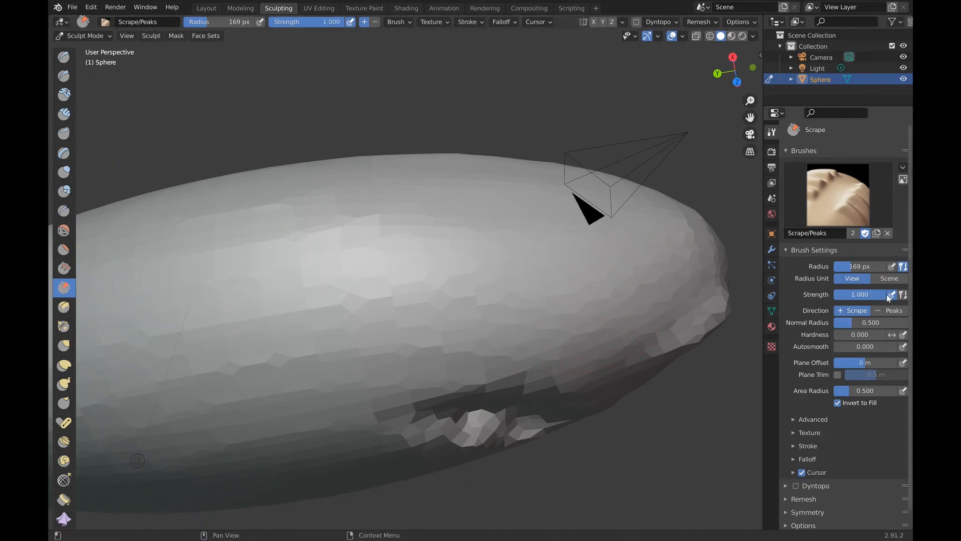
mouse_move(266, 217)
left_mouse_down()
mouse_move(343, 247)
mouse_move(256, 209)
mouse_move(404, 279)
mouse_move(272, 227)
mouse_move(366, 268)
mouse_move(315, 235)
mouse_move(467, 316)
left_mouse_up()
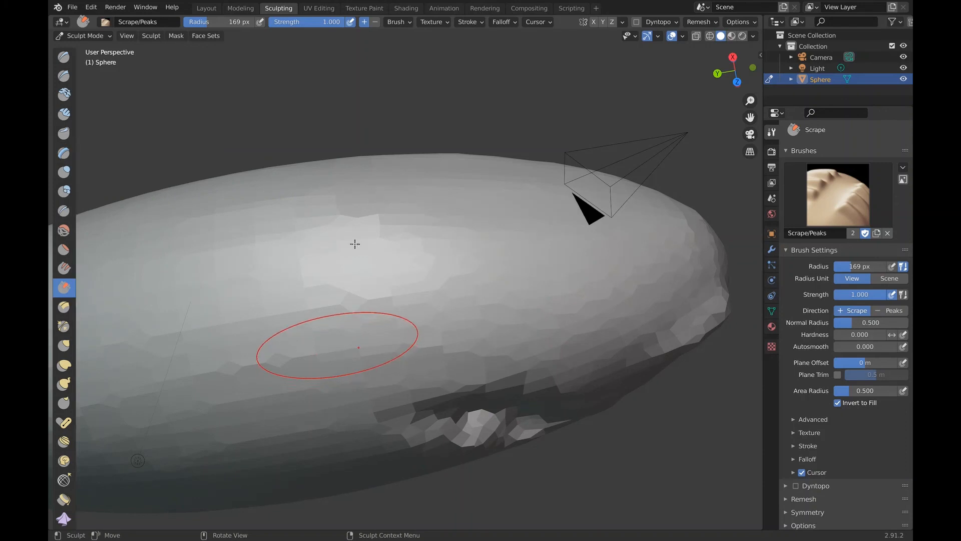
mouse_move(355, 245)
left_mouse_down()
mouse_move(515, 316)
mouse_move(373, 252)
mouse_move(423, 262)
mouse_move(310, 218)
mouse_move(458, 296)
mouse_move(488, 347)
left_mouse_up()
Examine the scraped surface and the carved areas from several sides of the ellipsoid.
scroll(488, 348, "down", 10)
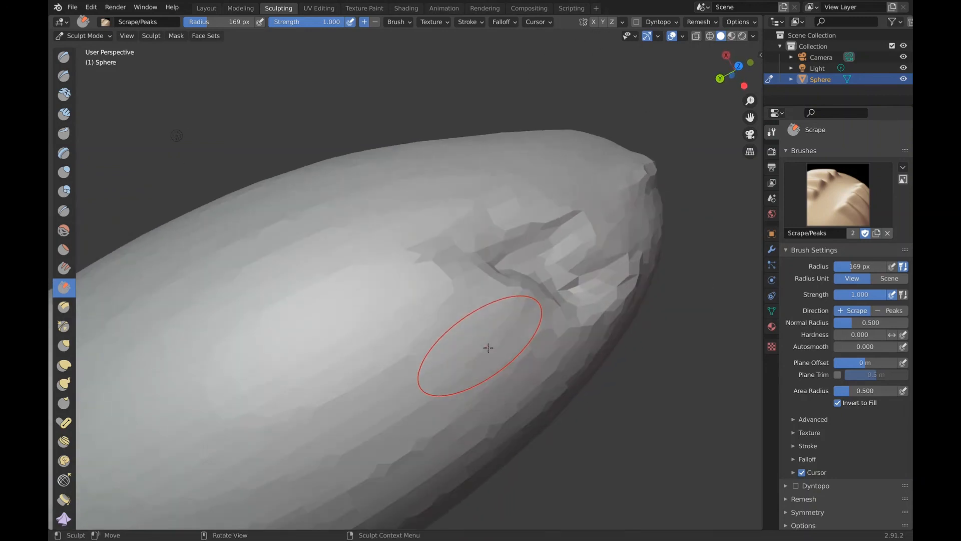
scroll(488, 348, "up", 5)
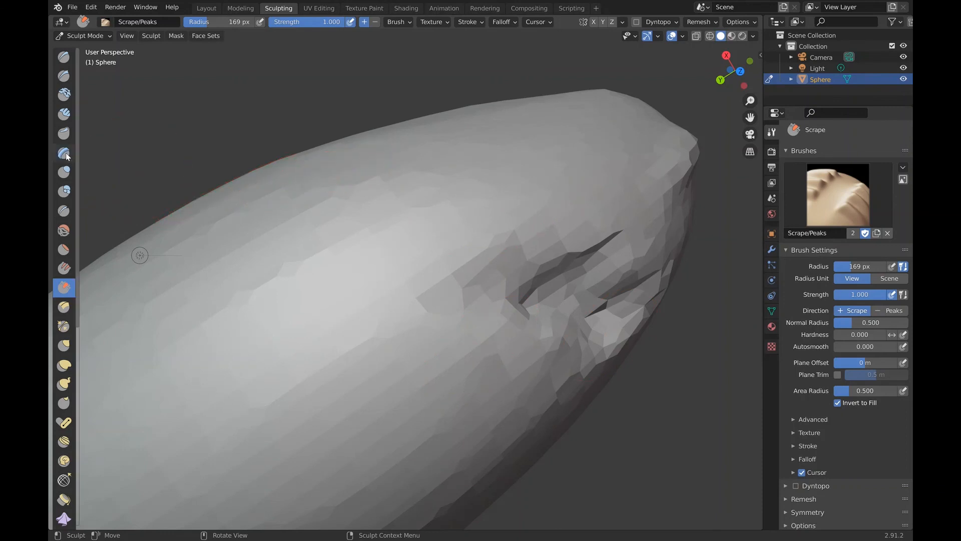
scroll(67, 156, "left", 3)
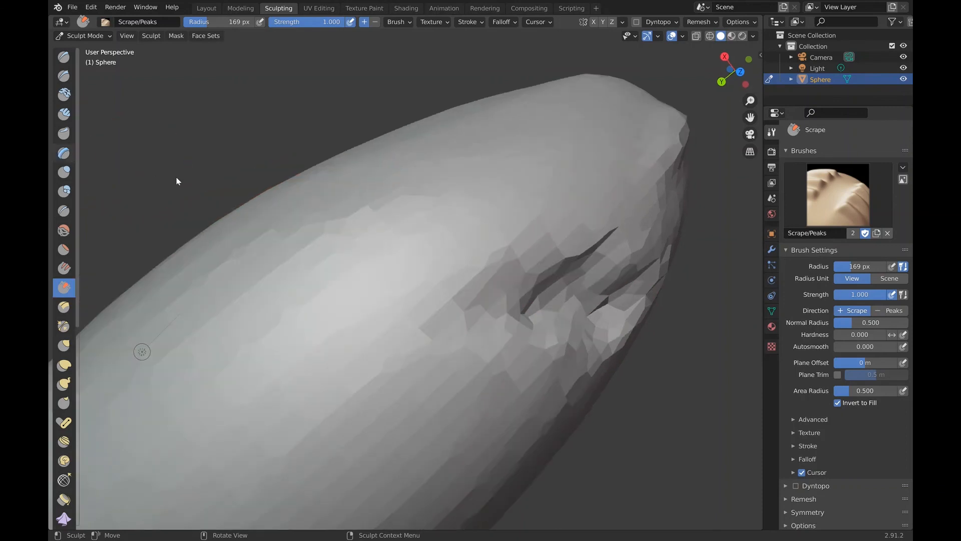
scroll(324, 262, "down", 10)
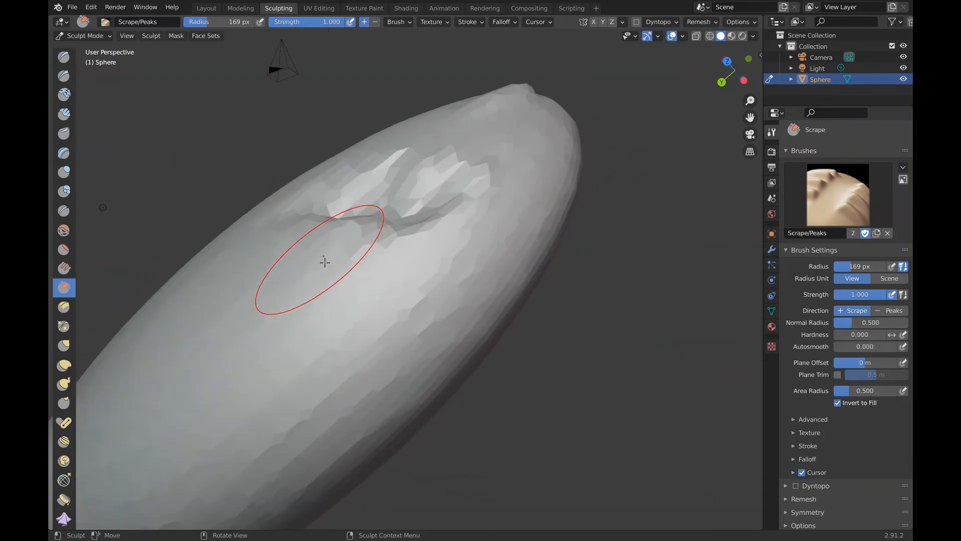
scroll(325, 262, "up", 10)
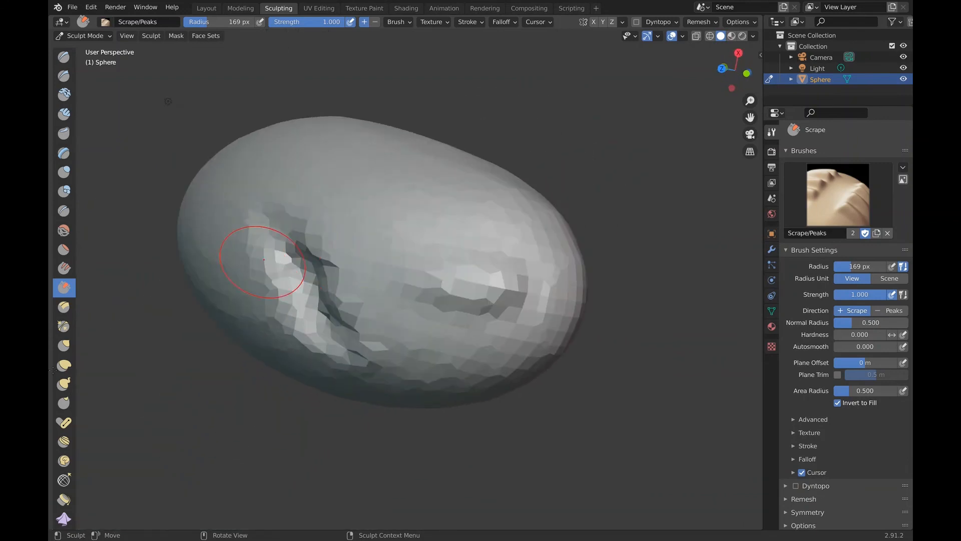